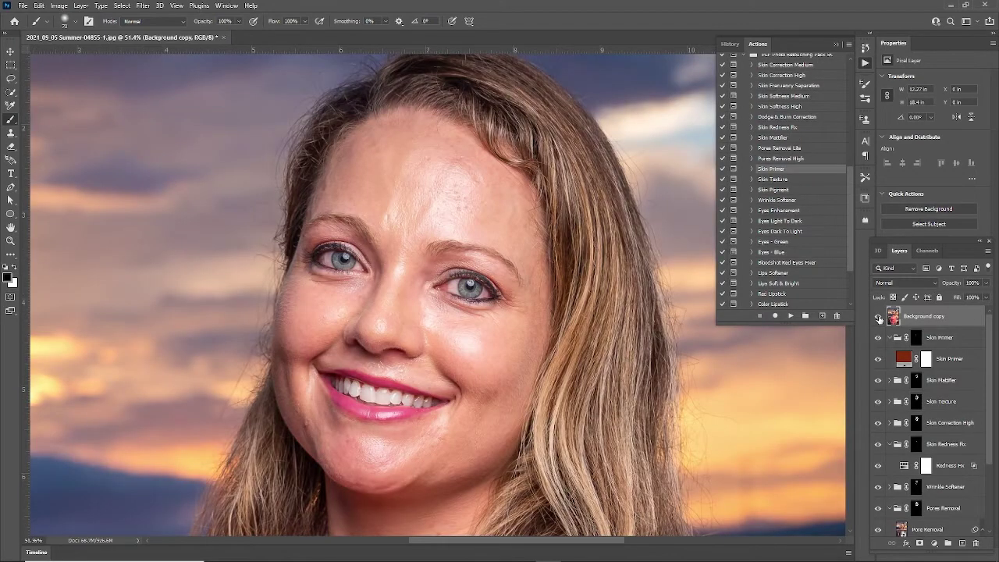
Toggle the Background copy layer's visibility to compare the original portrait with the retouched version
click(878, 317)
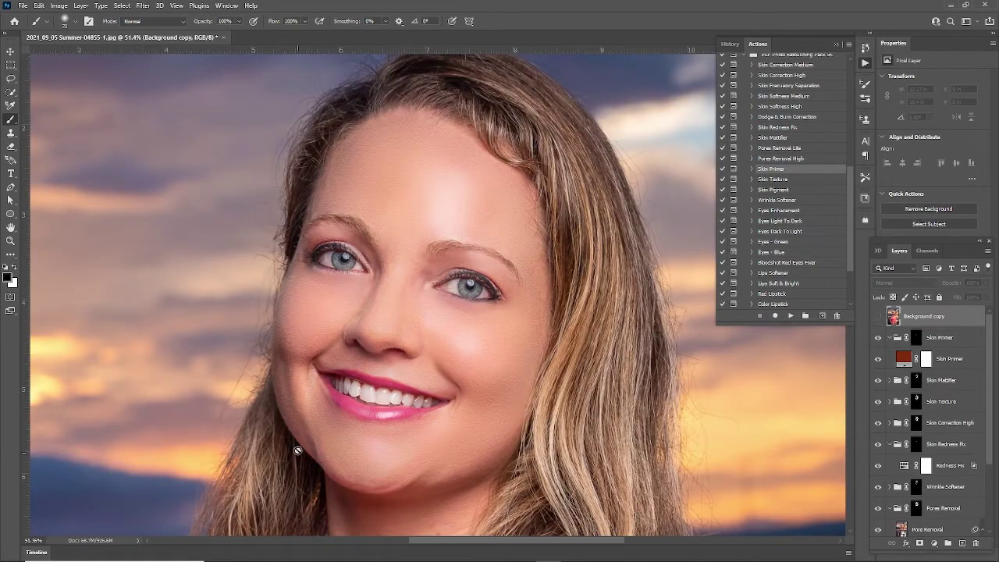
click(878, 318)
click(878, 319)
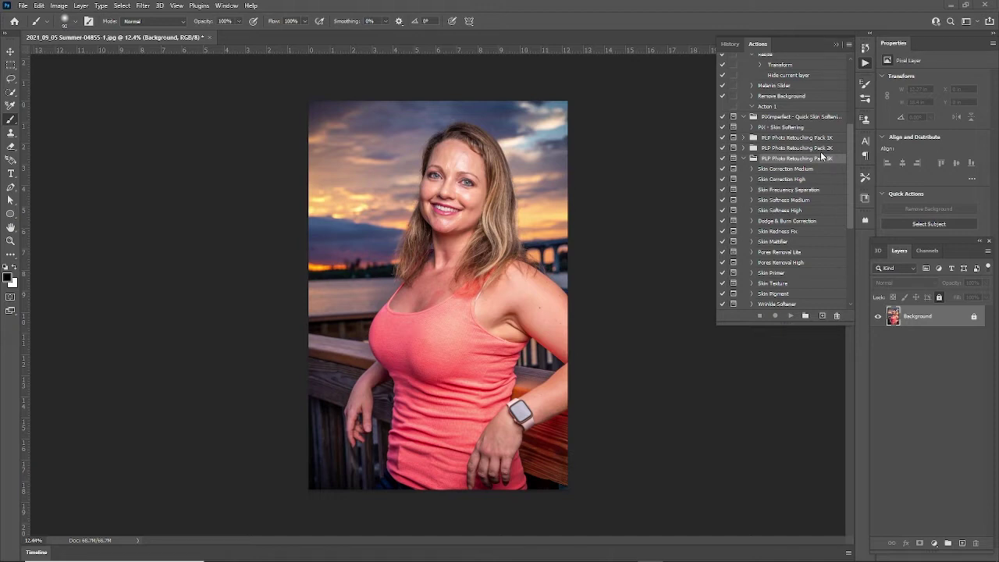
Examine the woman's face up close and look through the actions in the retouching pack
scroll(454, 214, up, 10)
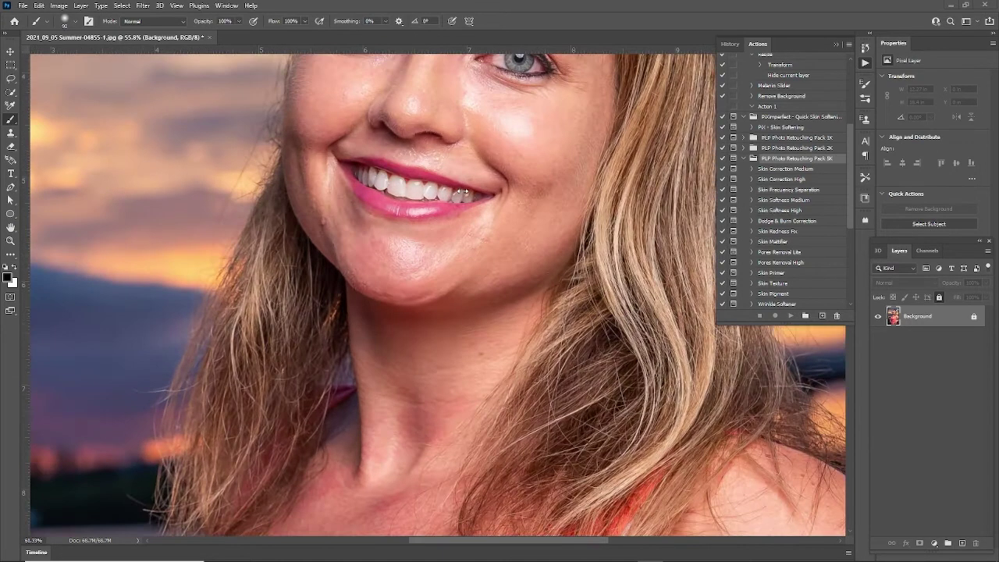
drag(497, 117, 472, 346)
scroll(462, 350, down, 3)
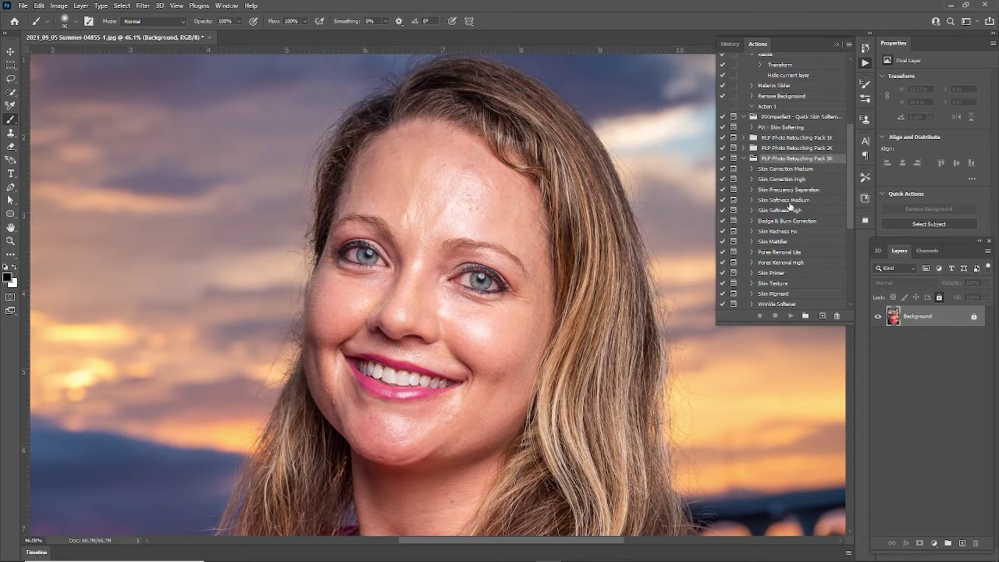
scroll(790, 205, down, 3)
scroll(789, 203, down, 2)
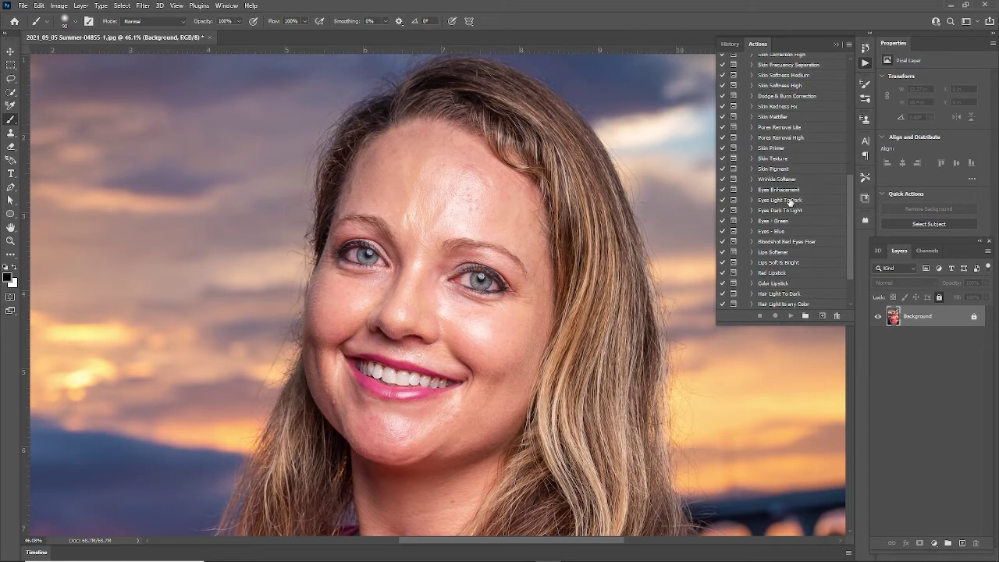
scroll(788, 203, down, 1)
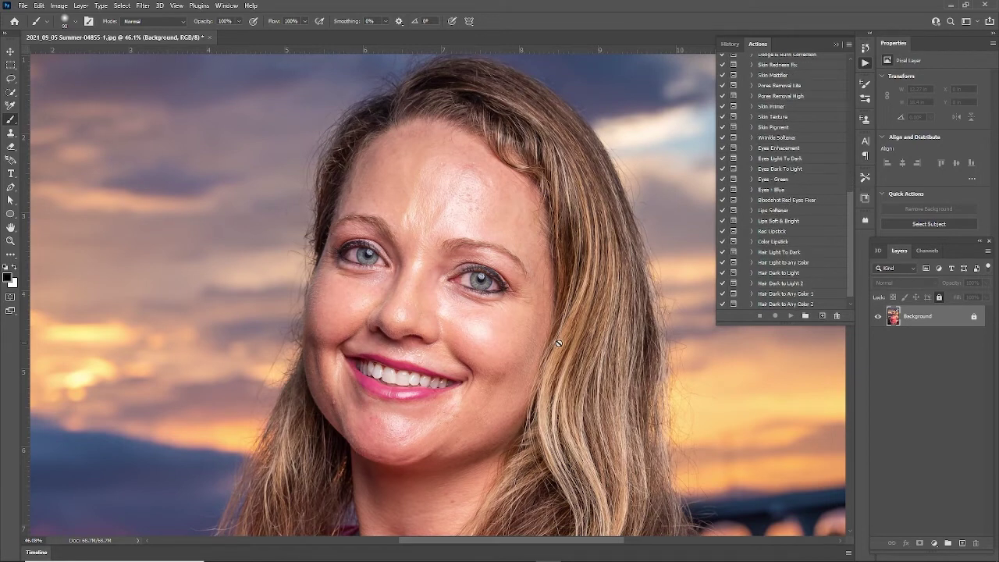
scroll(382, 345, up, 1)
scroll(382, 344, up, 2)
drag(461, 334, 494, 284)
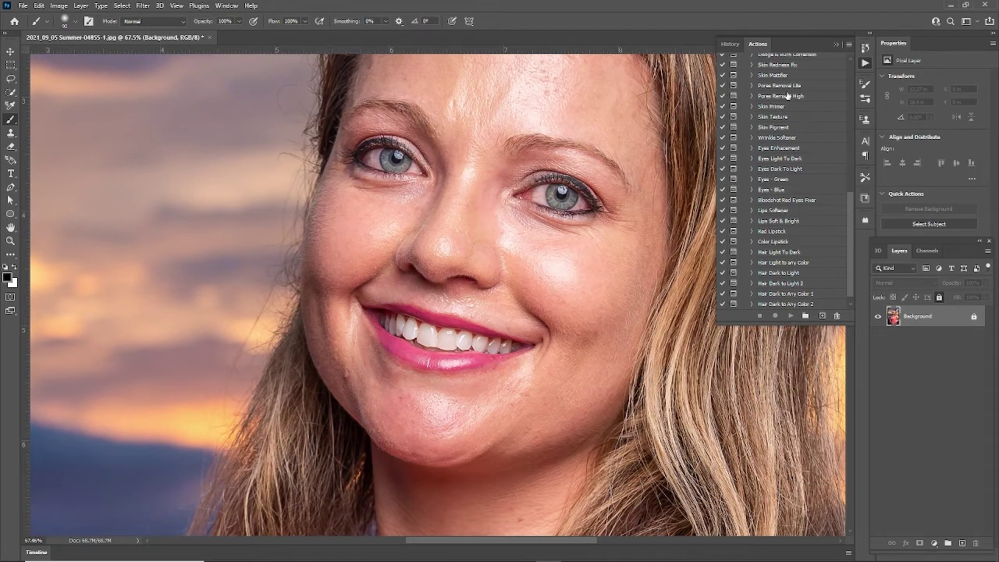
Run the Skin Redness Fix action on the portrait and continue past its painting instruction
scroll(799, 201, up, 4)
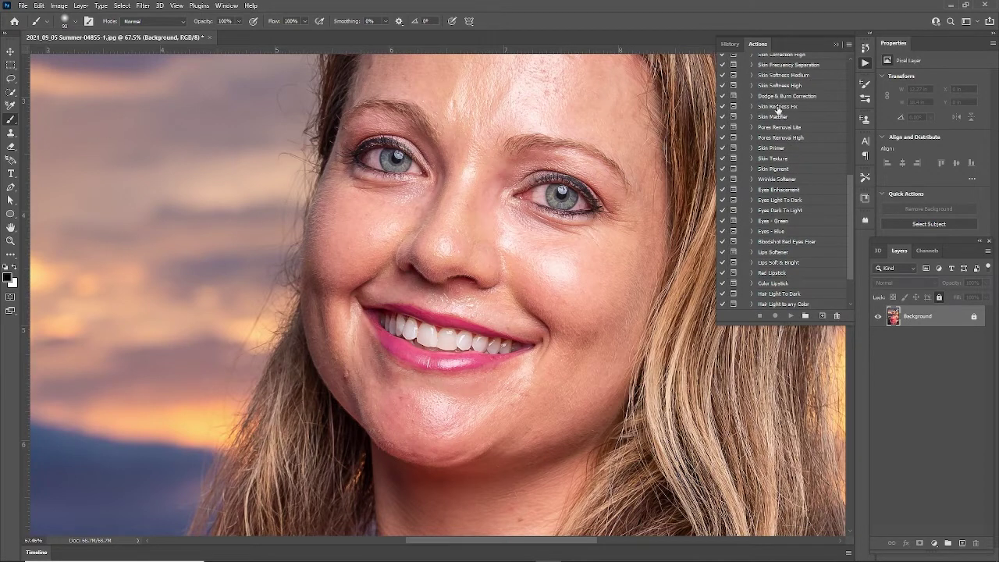
click(777, 107)
click(792, 315)
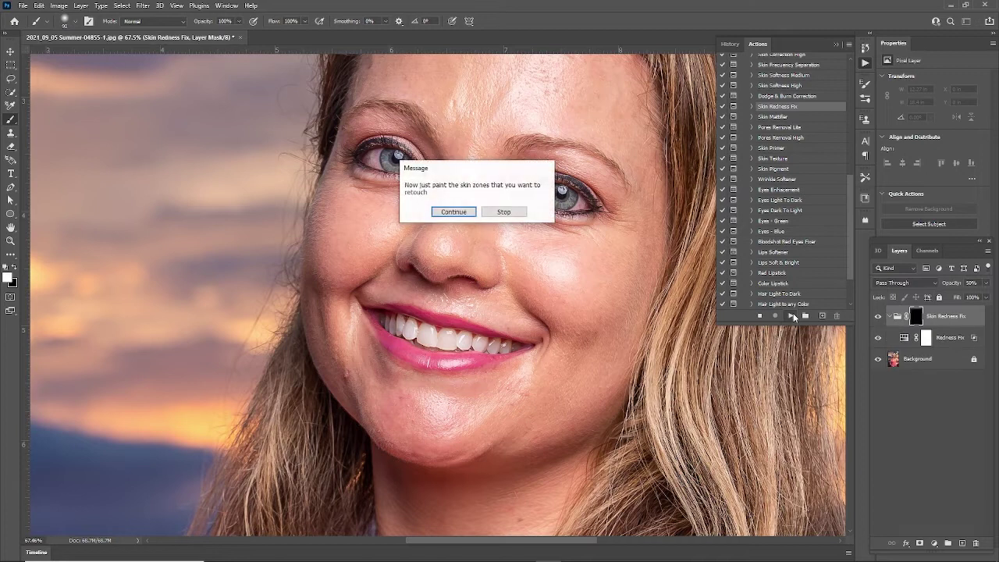
click(455, 212)
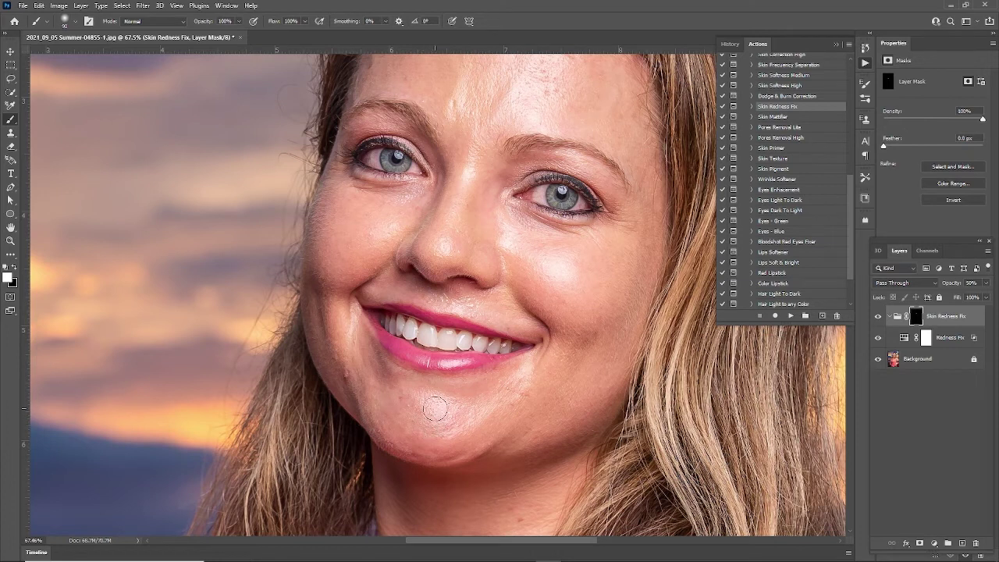
Set the brush opacity to 46% and paint the redness fix over the chin and lower cheek
click(238, 21)
drag(238, 34, 212, 35)
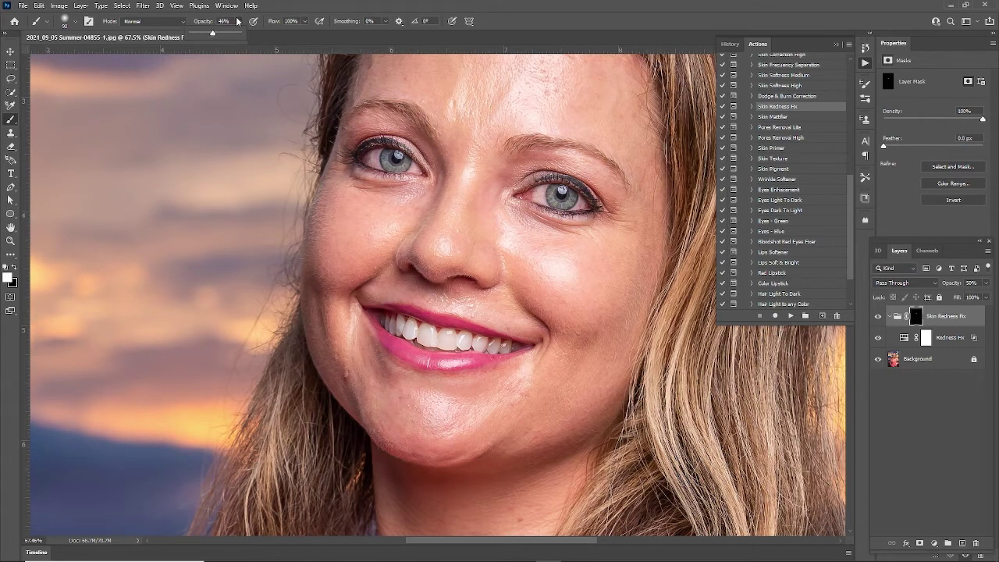
click(238, 22)
mouse_move(399, 434)
mouse_down()
mouse_move(432, 445)
mouse_move(456, 437)
mouse_move(457, 422)
mouse_move(484, 399)
mouse_move(403, 395)
mouse_move(385, 379)
mouse_move(395, 376)
mouse_move(398, 386)
mouse_move(348, 376)
mouse_up()
Run the Pores Removal High action on the Background layer and continue past its painting instruction
click(938, 360)
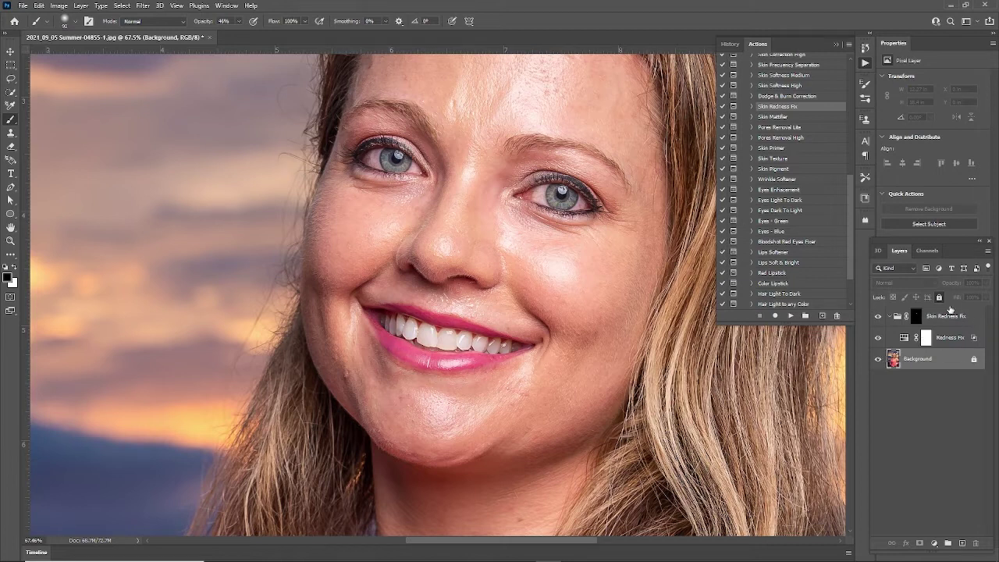
click(916, 315)
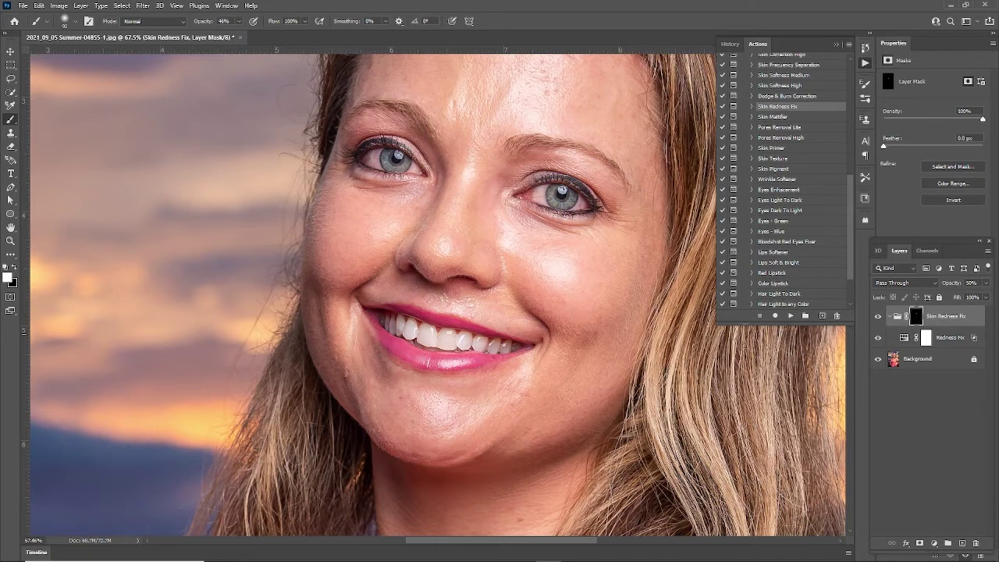
click(940, 362)
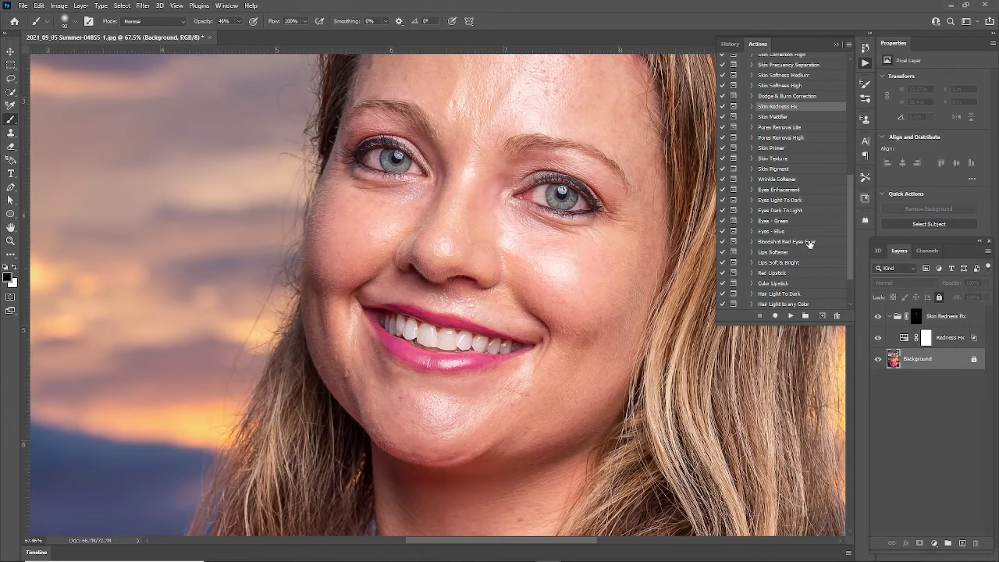
scroll(796, 241, down, 3)
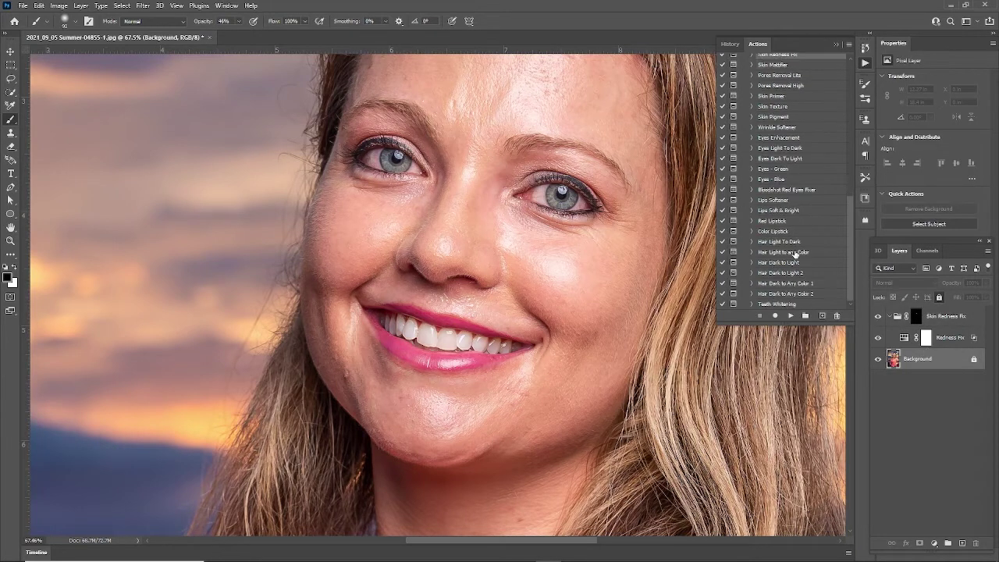
scroll(790, 223, up, 5)
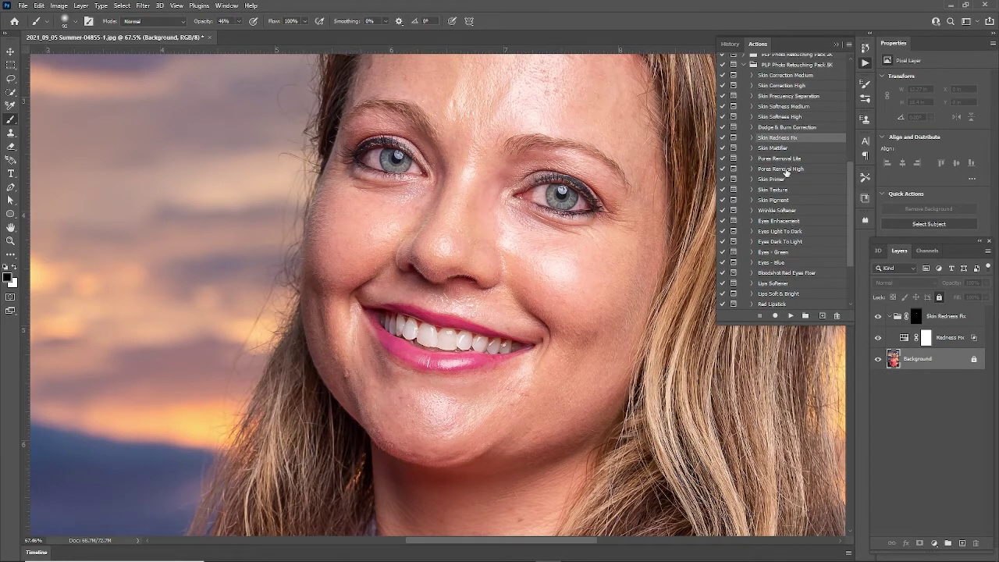
click(782, 170)
click(790, 316)
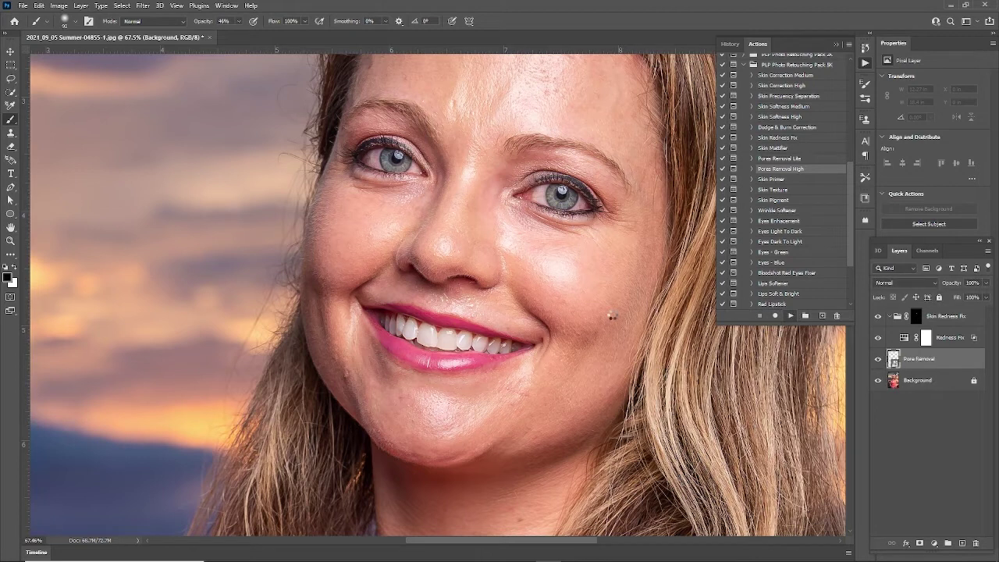
click(449, 212)
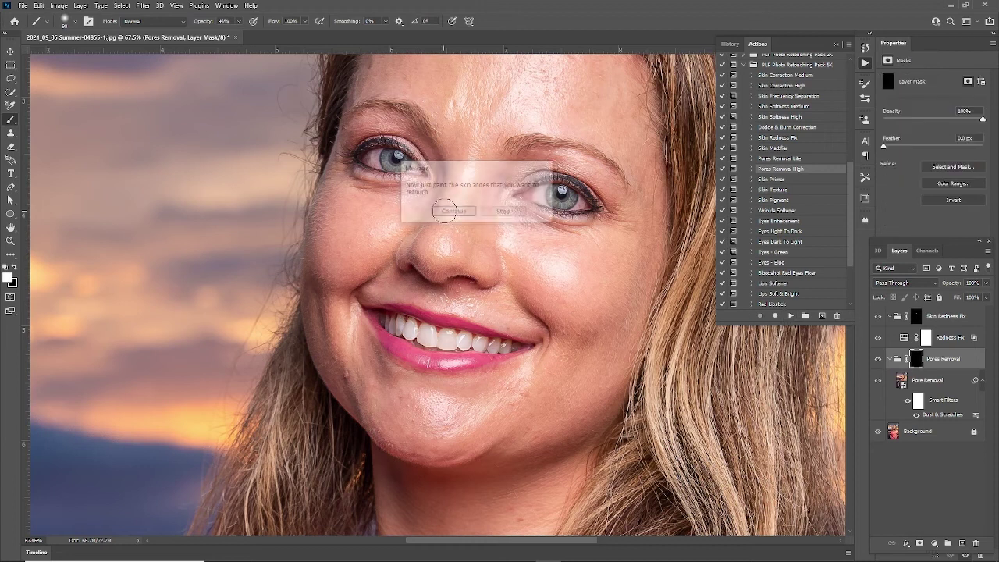
Set the brush opacity to 100% and paint the Pores Removal mask over the chin, cheeks and the skin around the eyes
drag(346, 373, 337, 361)
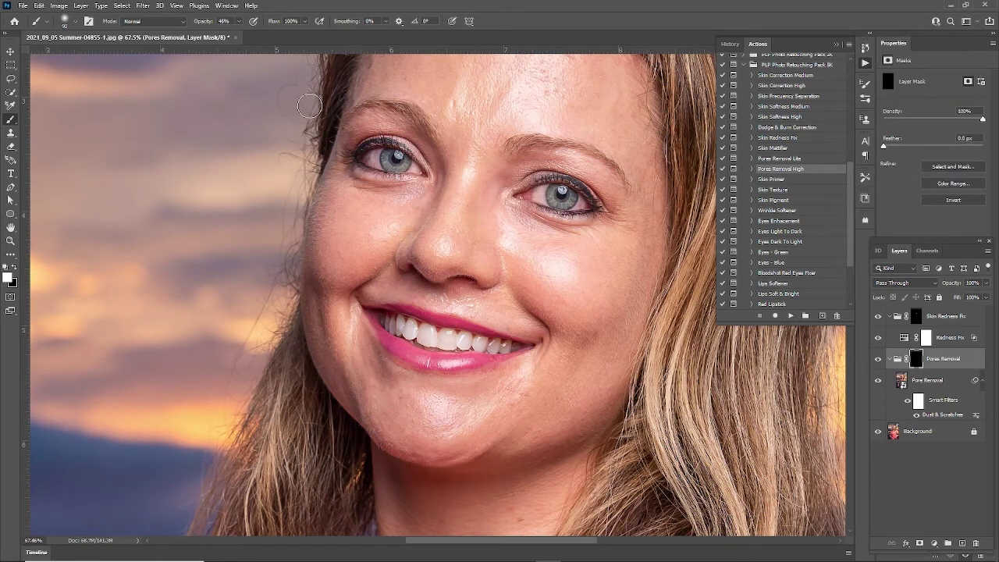
click(239, 21)
drag(239, 34, 283, 39)
click(239, 22)
mouse_move(332, 351)
mouse_down()
mouse_move(351, 385)
mouse_move(328, 314)
mouse_move(330, 262)
mouse_move(383, 241)
mouse_move(392, 223)
mouse_move(347, 187)
mouse_move(362, 205)
mouse_move(346, 187)
mouse_move(333, 195)
mouse_move(321, 242)
mouse_move(319, 358)
mouse_move(330, 350)
mouse_move(392, 435)
mouse_move(377, 421)
mouse_up()
mouse_move(482, 432)
mouse_down()
mouse_move(367, 387)
mouse_move(442, 394)
mouse_move(370, 374)
mouse_move(357, 355)
mouse_move(413, 388)
mouse_move(378, 361)
mouse_move(384, 375)
mouse_move(476, 391)
mouse_move(446, 402)
mouse_move(555, 390)
mouse_move(533, 414)
mouse_move(436, 442)
mouse_move(499, 435)
mouse_move(568, 398)
mouse_move(564, 432)
mouse_move(584, 415)
mouse_move(617, 331)
mouse_move(611, 278)
mouse_move(565, 353)
mouse_move(568, 327)
mouse_move(561, 338)
mouse_move(615, 308)
mouse_move(642, 227)
mouse_move(618, 308)
mouse_move(624, 331)
mouse_move(527, 298)
mouse_move(518, 281)
mouse_move(549, 294)
mouse_up()
mouse_move(524, 223)
mouse_down()
mouse_move(568, 251)
mouse_move(553, 225)
mouse_move(534, 225)
mouse_move(609, 229)
mouse_move(625, 210)
mouse_move(632, 220)
mouse_move(634, 150)
mouse_move(616, 119)
mouse_move(622, 111)
mouse_move(602, 227)
mouse_up()
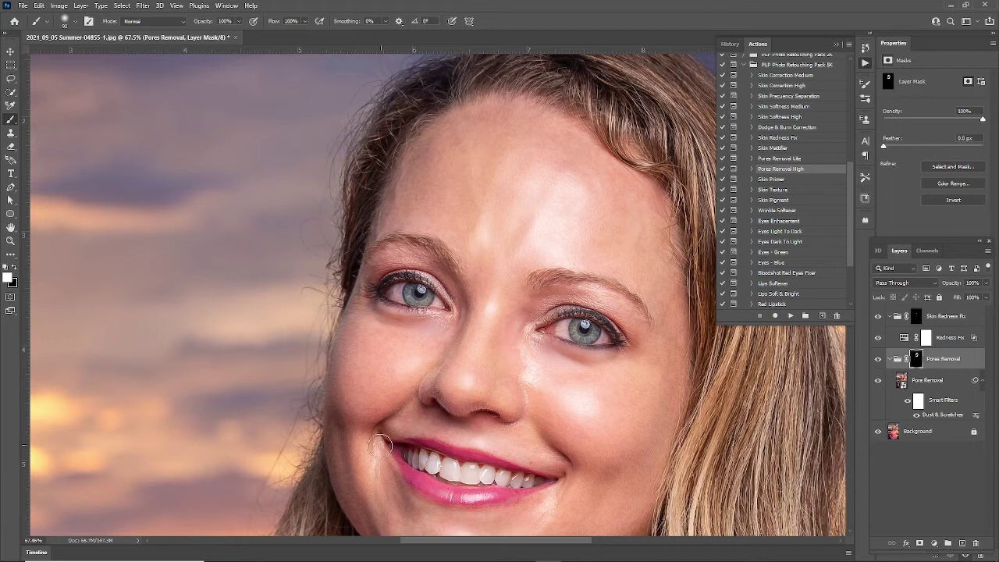
Paint the Pores Removal mask along the upper forehead near the hairline
drag(531, 525, 545, 477)
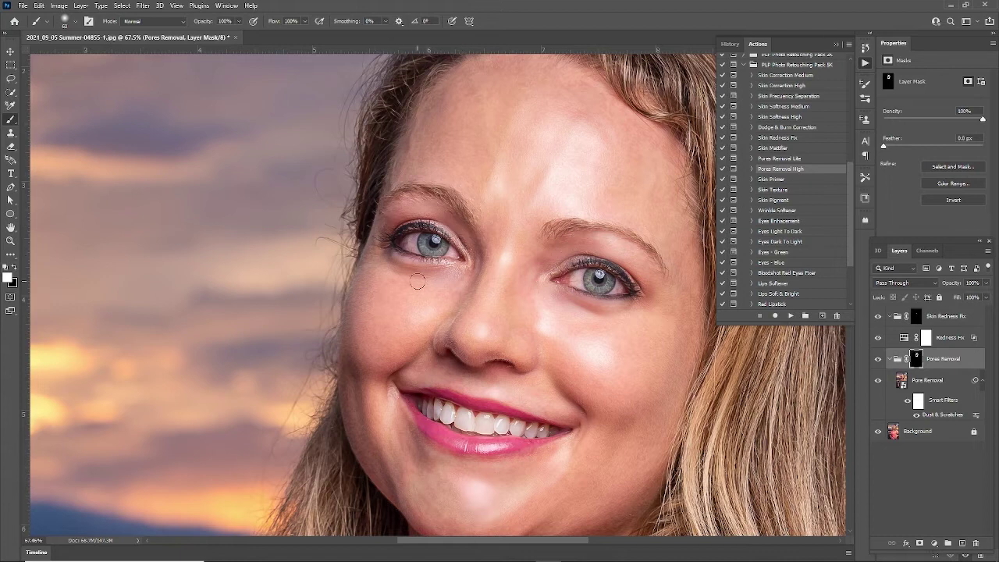
drag(543, 152, 479, 212)
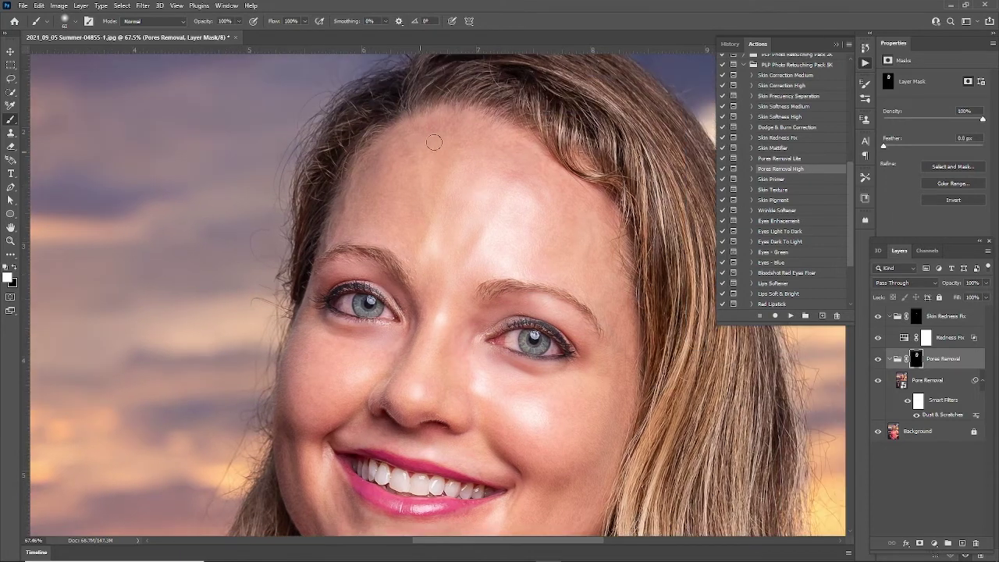
drag(565, 166, 592, 189)
key(x)
key(x)
Run the Wrinkle Softener action on the Background layer and continue past its painting instruction
click(935, 438)
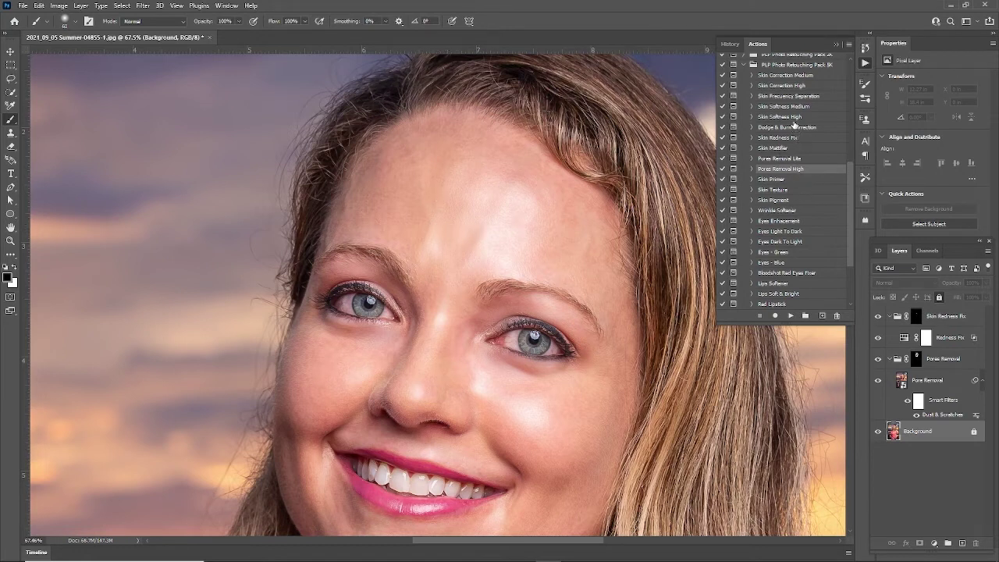
click(782, 211)
click(792, 316)
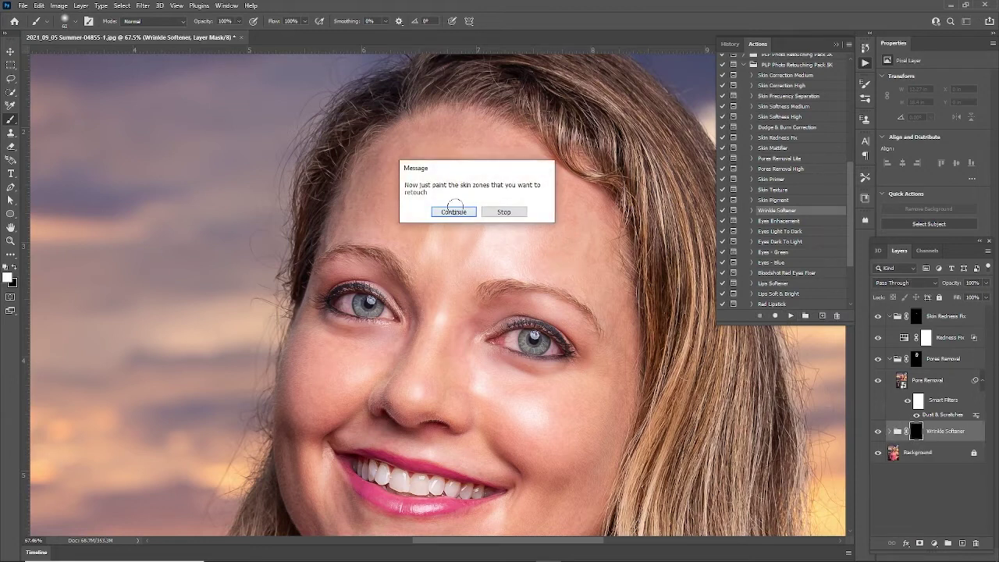
click(453, 211)
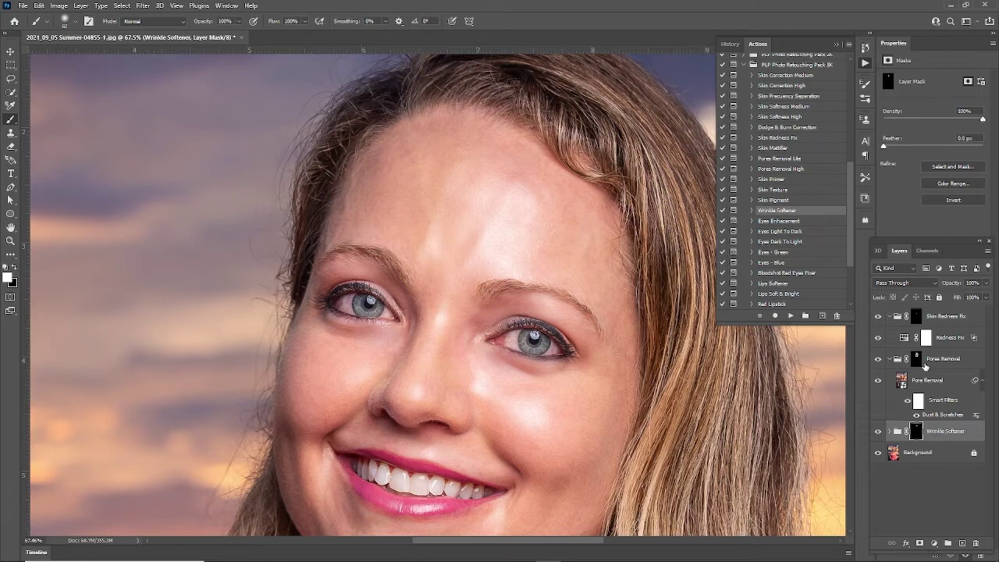
Check the Pores Removal group's effect by toggling its visibility, and move the Wrinkle Softener group directly above it
click(879, 360)
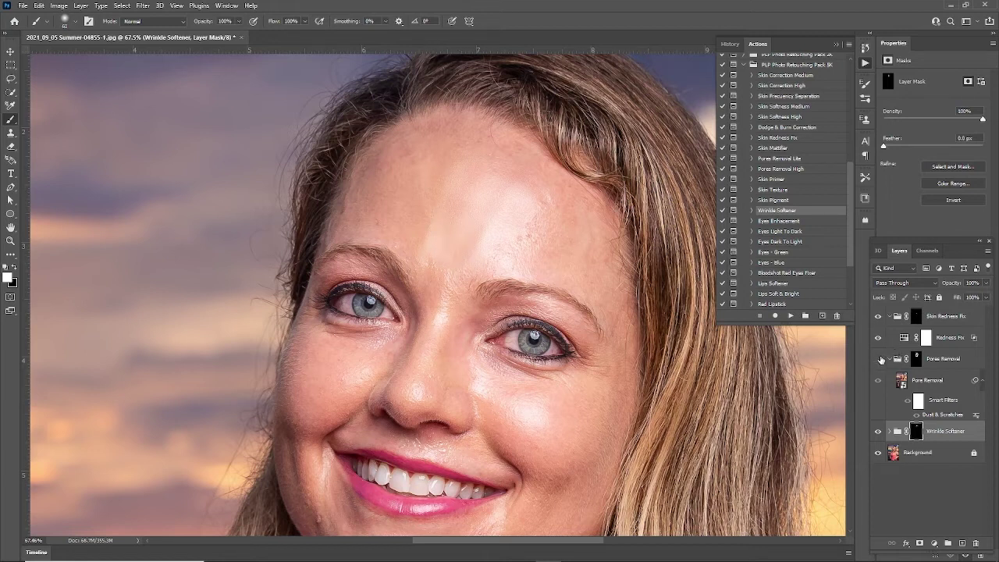
click(879, 359)
drag(948, 426, 950, 352)
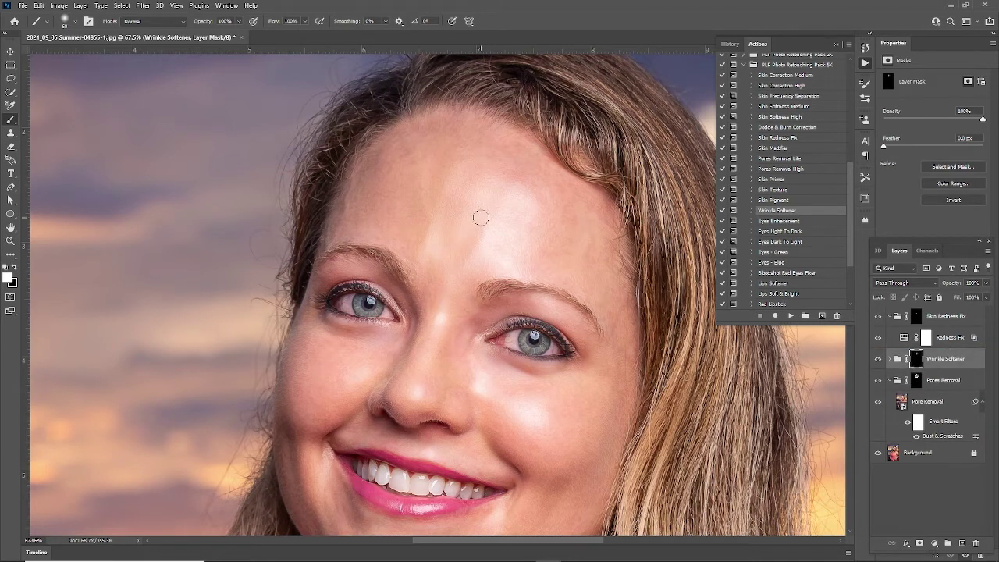
Toggle the Wrinkle Softener group's visibility to compare the forehead with and without softening
click(878, 360)
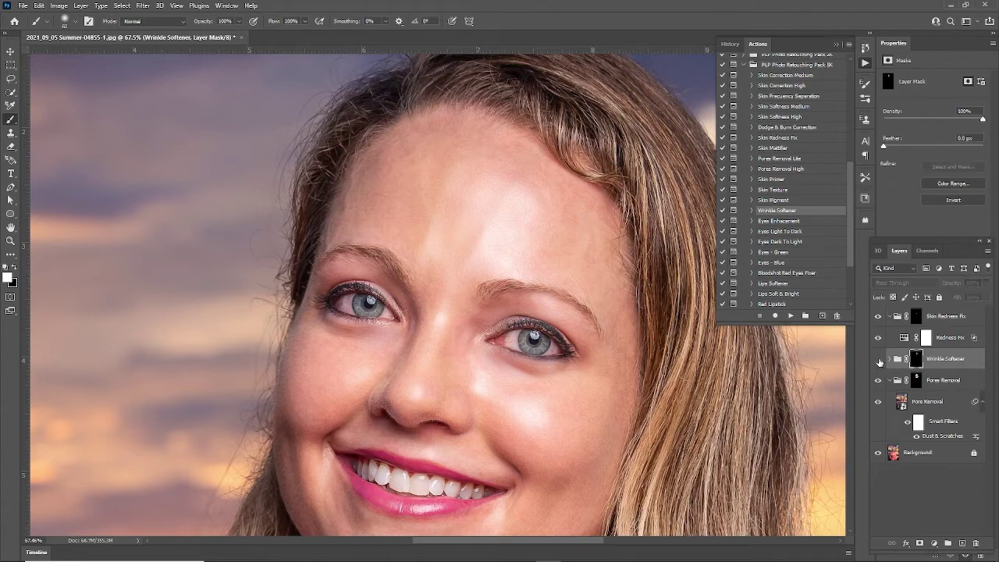
click(879, 360)
click(878, 360)
click(878, 360)
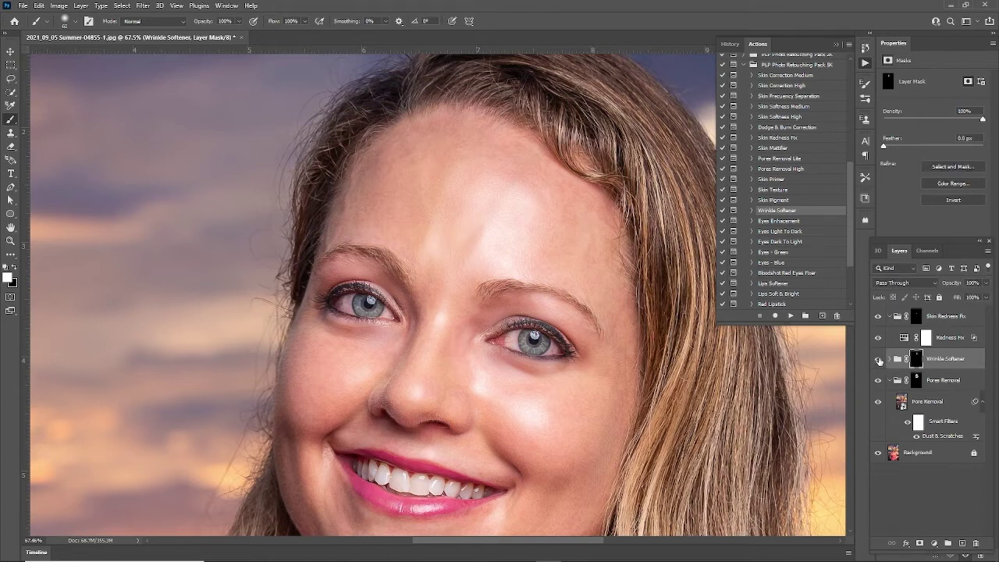
Try the Wrinkle Softener group directly above the Background layer, compare both layer orders, and undo the move
drag(944, 360, 928, 452)
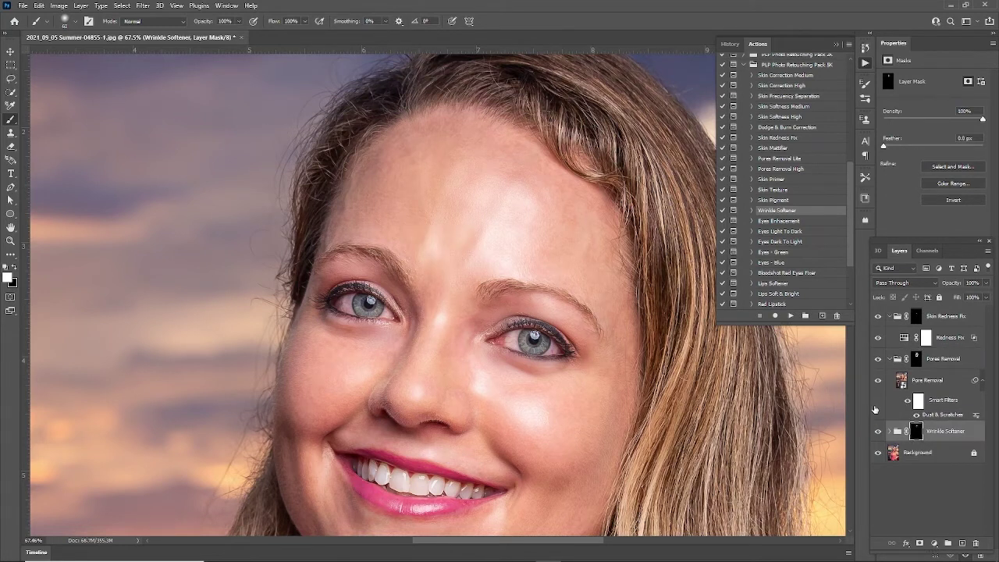
key(ctrl+z)
key(ctrl+shift+z)
key(ctrl+z)
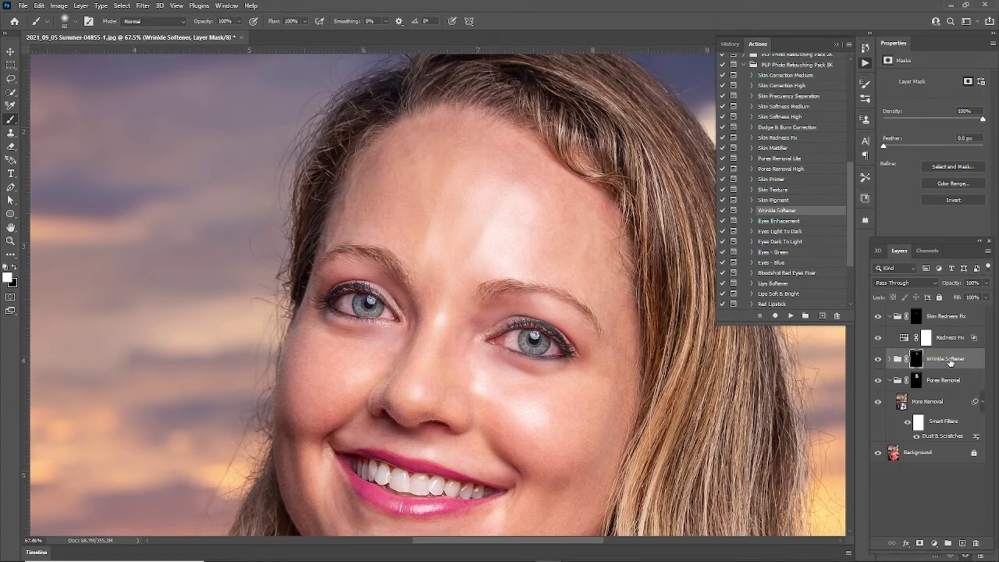
Activate the Wrinkle Softener group's mask for painting with white as the foreground colour
click(948, 359)
click(917, 359)
key(x)
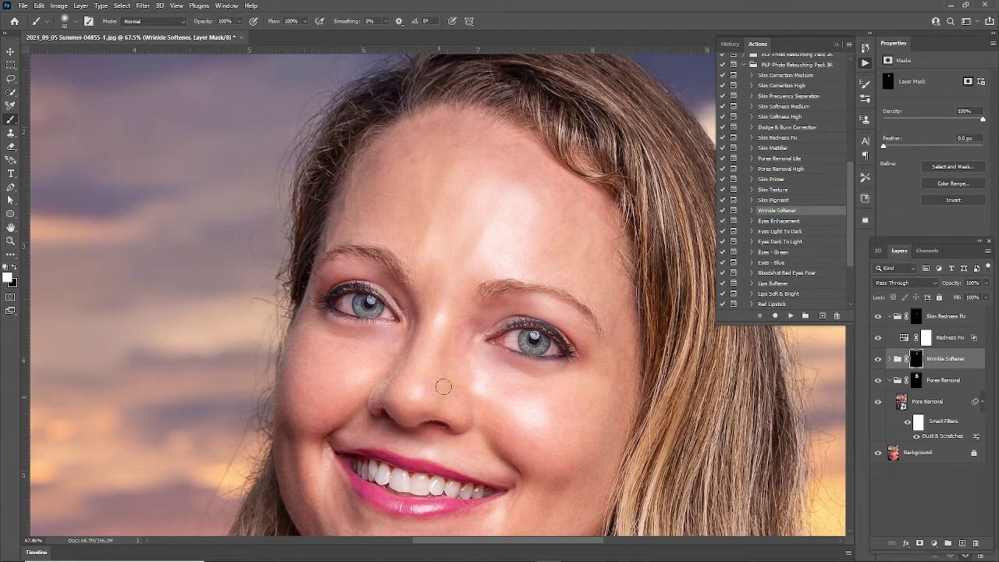
Hide and show the Wrinkle Softener group repeatedly to compare its effect on the whole face
scroll(378, 400, down, 2)
click(877, 359)
click(877, 359)
click(878, 359)
click(877, 359)
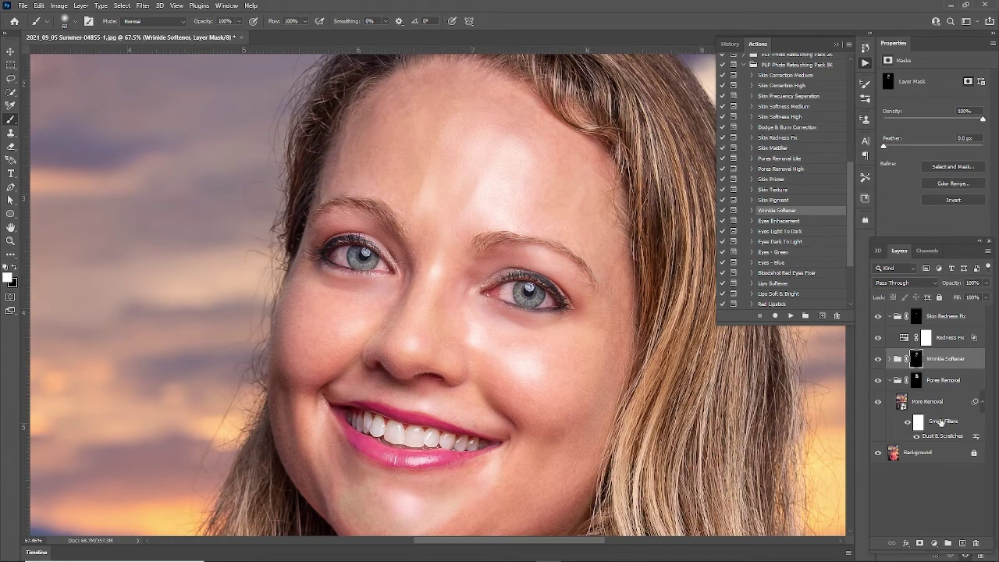
Run the Skin Correction High action on the Background layer and continue past its painting message
click(940, 452)
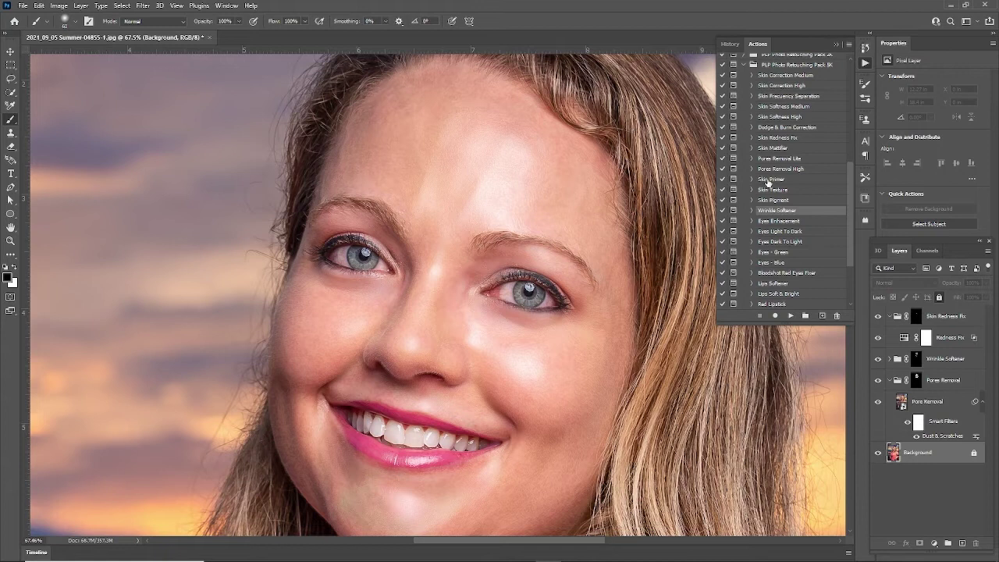
scroll(802, 180, up, 1)
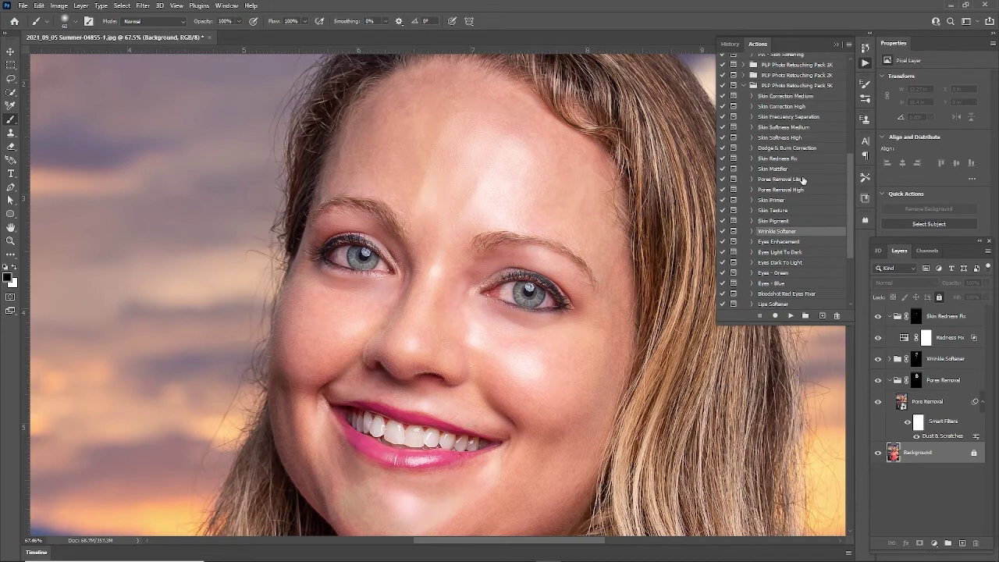
click(797, 109)
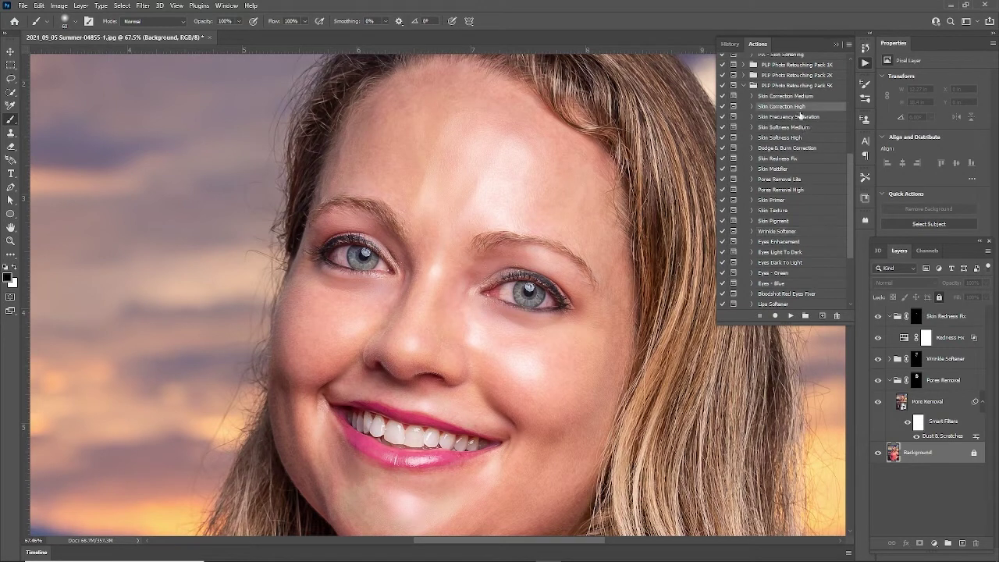
click(792, 316)
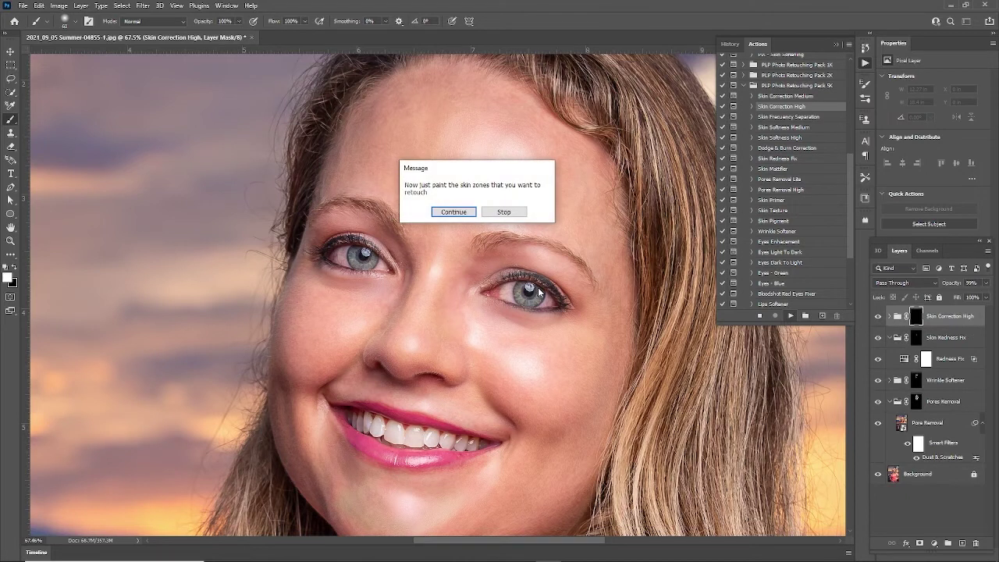
click(458, 217)
Paint the Skin Correction High effect over the forehead through its mask with a 175 px brush
key(bracketright)
key(bracketright)
key(bracketright)
key(bracketright)
key(bracketright)
key(bracketright)
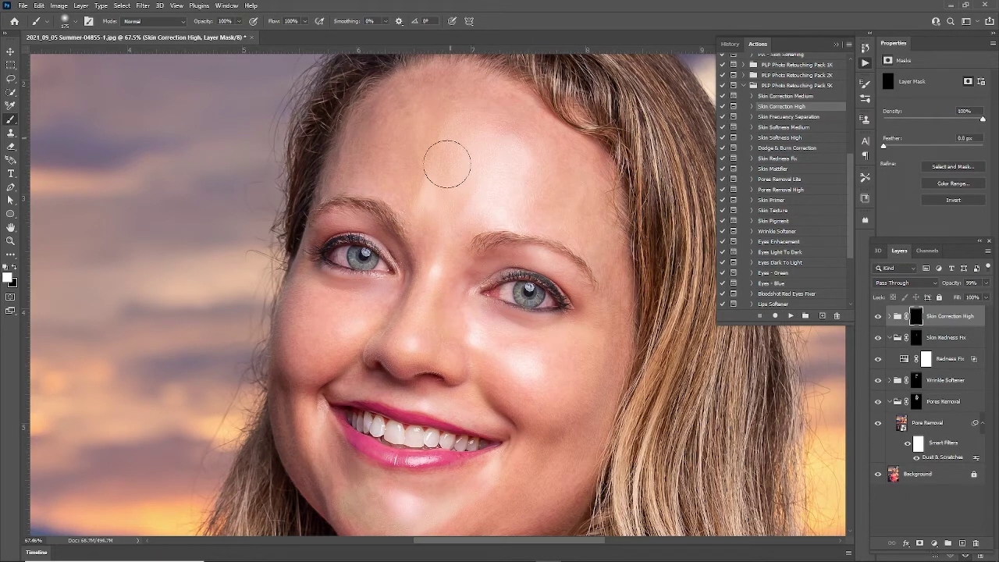
mouse_move(433, 177)
mouse_down()
mouse_move(468, 190)
mouse_move(464, 129)
mouse_move(469, 145)
mouse_move(424, 110)
mouse_move(430, 101)
mouse_move(426, 119)
mouse_move(375, 142)
mouse_move(386, 159)
mouse_move(367, 164)
mouse_move(405, 187)
mouse_move(526, 182)
mouse_move(529, 154)
mouse_move(484, 123)
mouse_move(529, 140)
mouse_move(500, 113)
mouse_move(571, 198)
mouse_move(553, 190)
mouse_move(585, 208)
mouse_move(558, 174)
mouse_move(519, 190)
mouse_move(543, 209)
mouse_move(514, 202)
mouse_move(502, 183)
mouse_move(511, 165)
mouse_move(432, 167)
mouse_up()
Toggle the visibility of the Wrinkle Softener and Pores Removal groups to compare their effects under Skin Correction High
click(878, 382)
click(878, 381)
click(878, 381)
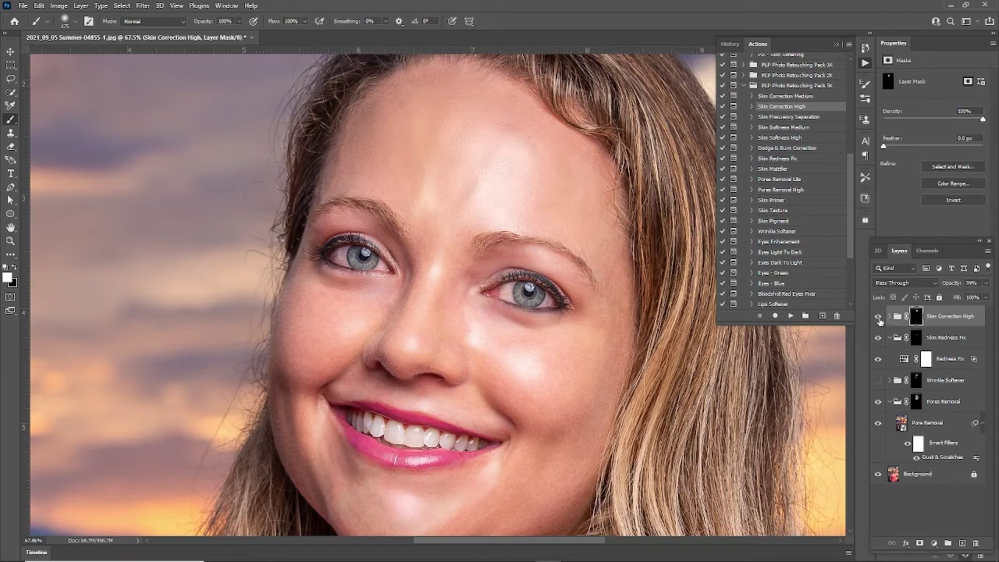
click(877, 404)
click(877, 403)
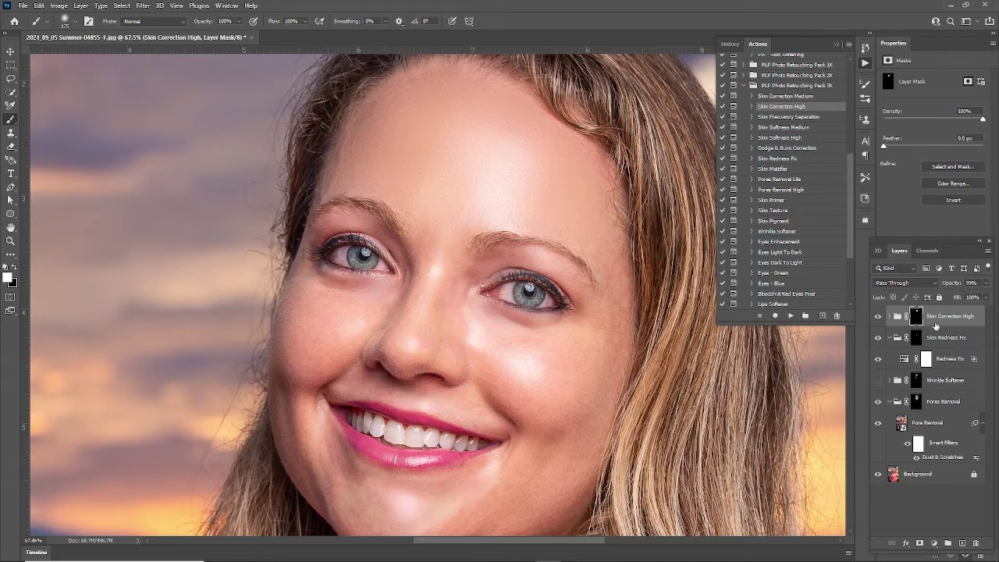
click(878, 402)
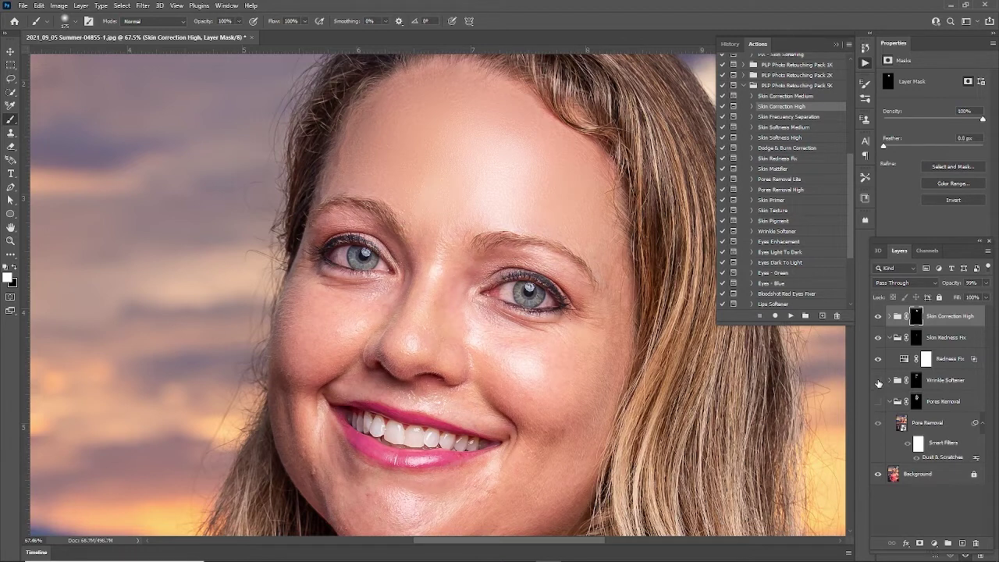
click(878, 381)
click(877, 381)
click(878, 381)
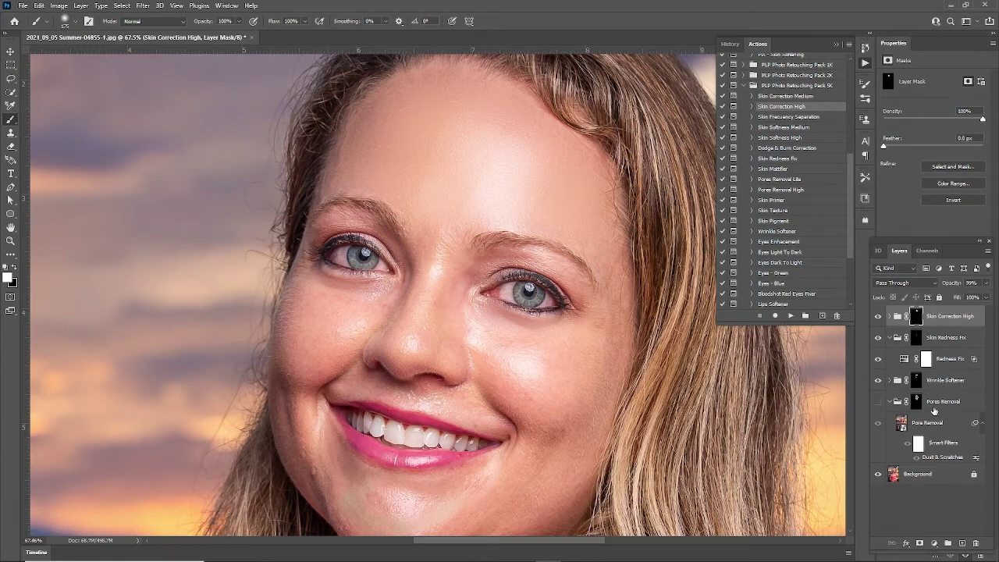
click(878, 402)
Paint the Skin Correction High mask with a 90 px brush over the cheeks, chin and remaining facial skin
click(944, 320)
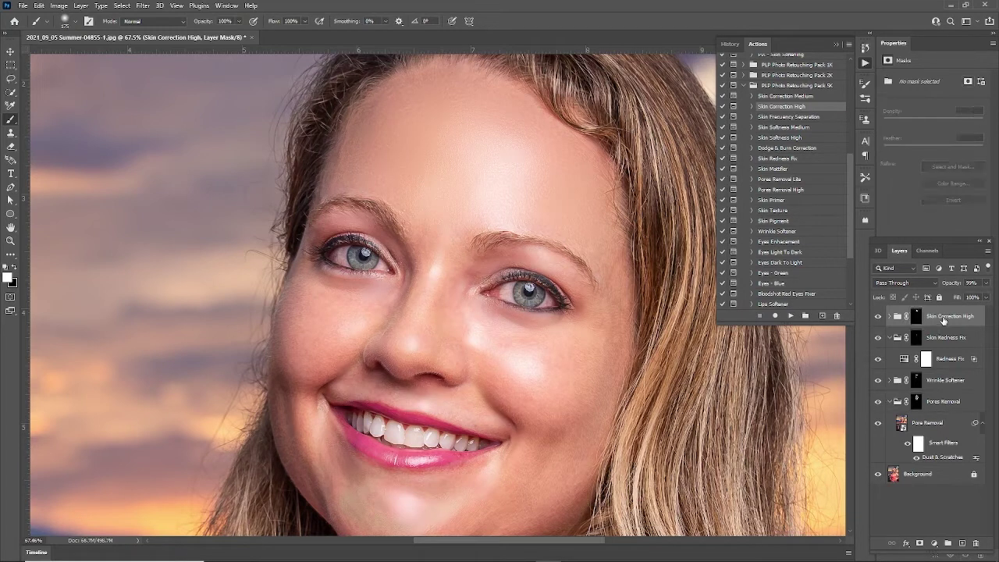
click(916, 318)
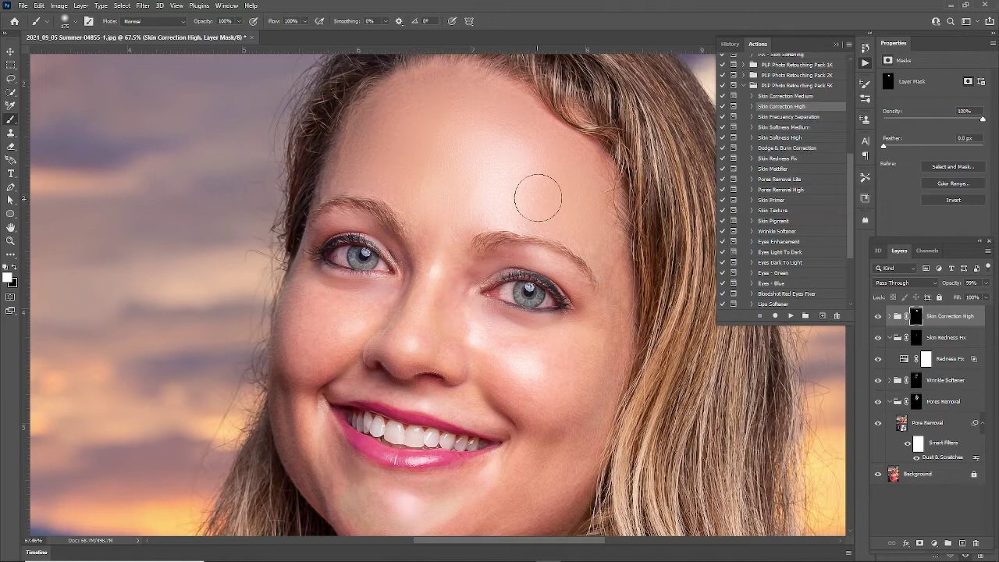
key(bracketleft)
key(bracketleft)
key(bracketleft)
key(bracketleft)
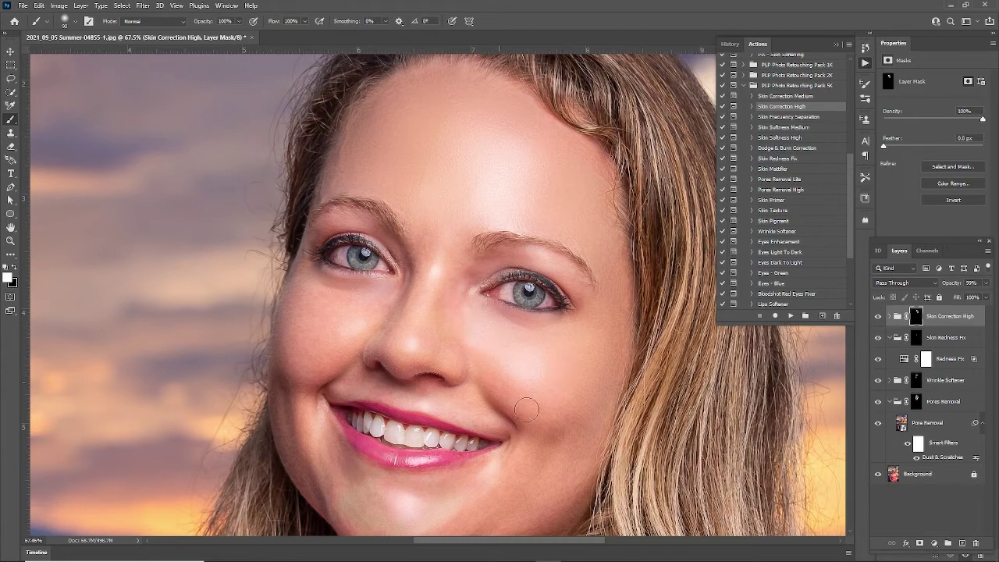
drag(565, 455, 588, 274)
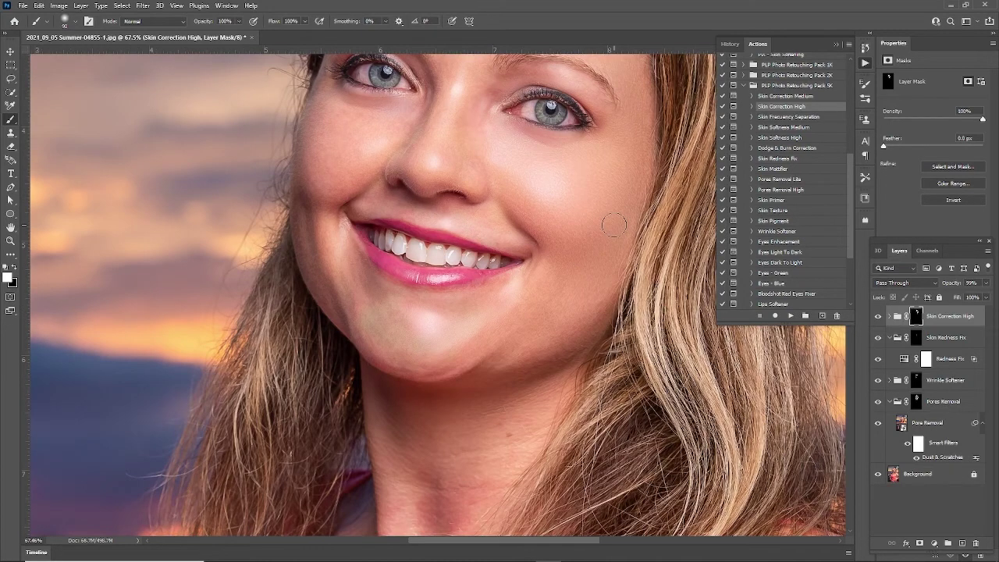
scroll(611, 222, up, 3)
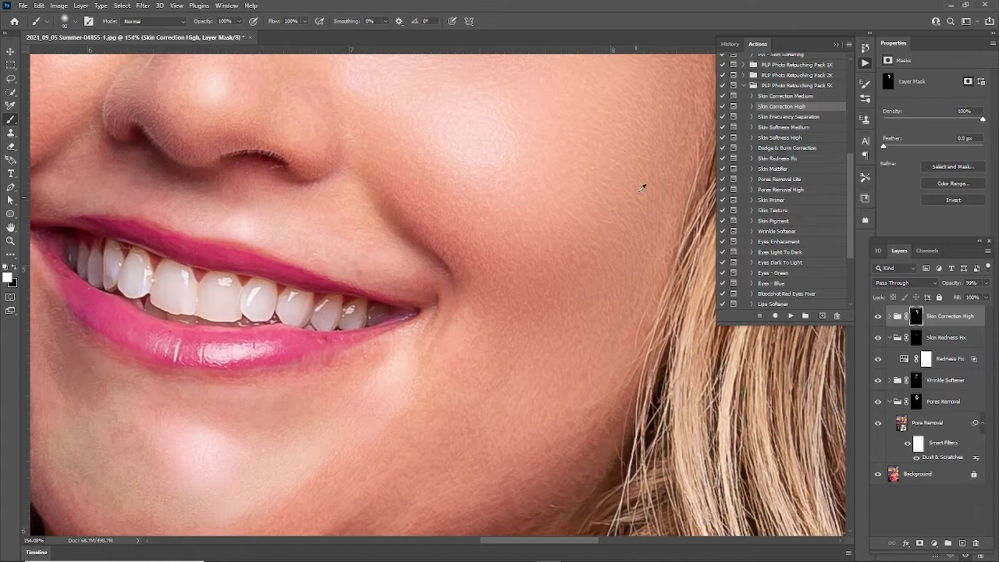
drag(524, 477, 610, 263)
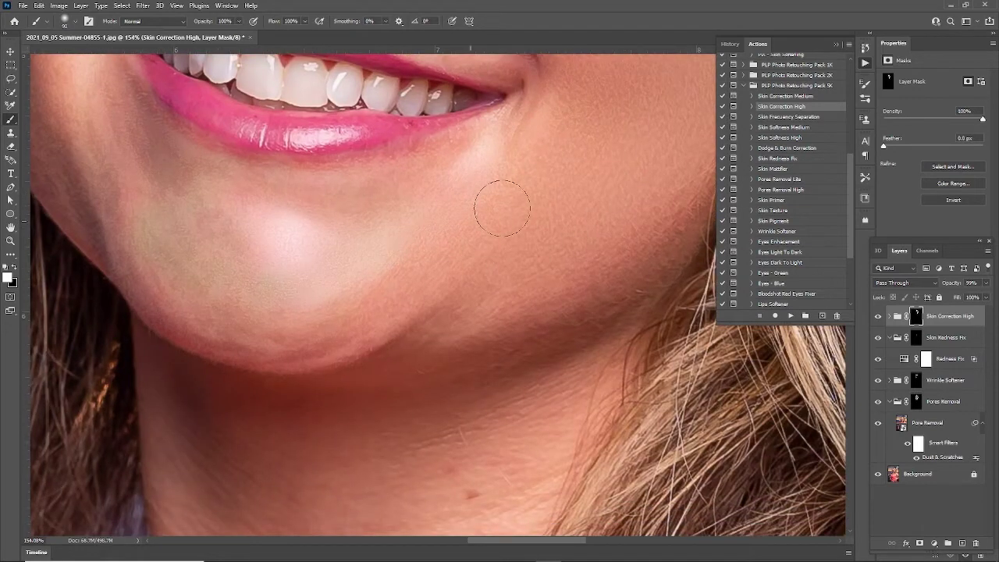
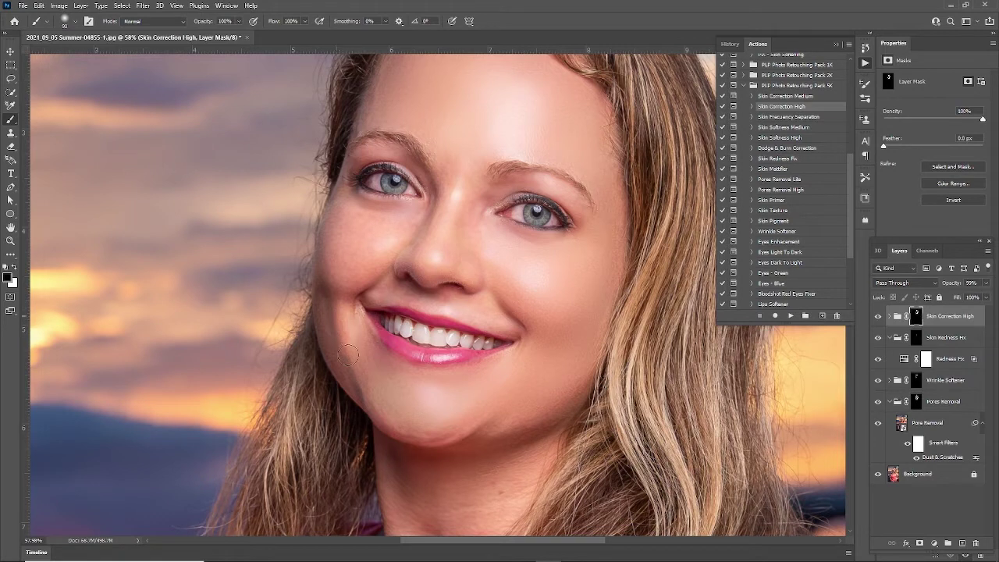
key(x)
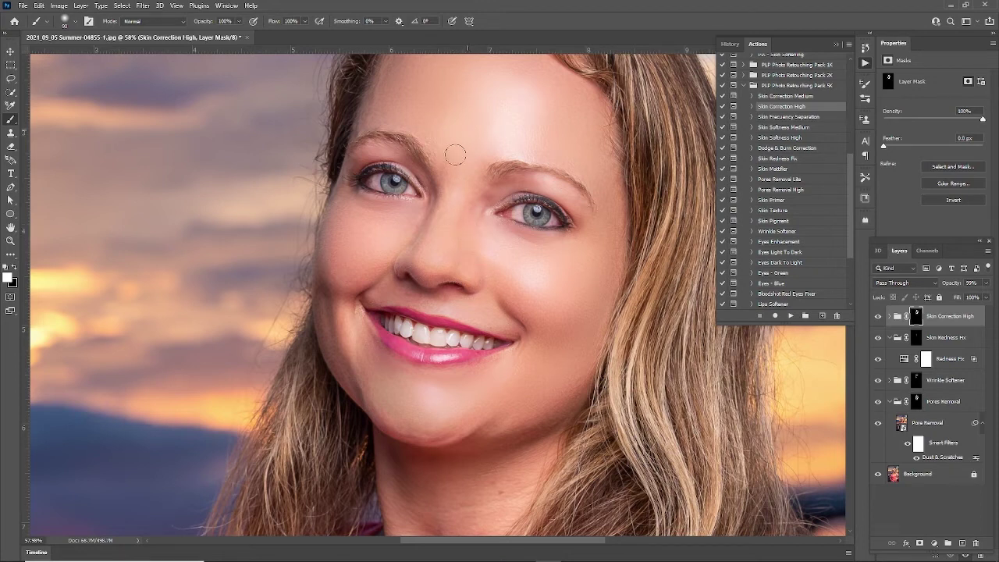
mouse_move(371, 116)
mouse_down()
mouse_move(379, 190)
mouse_move(363, 202)
mouse_up()
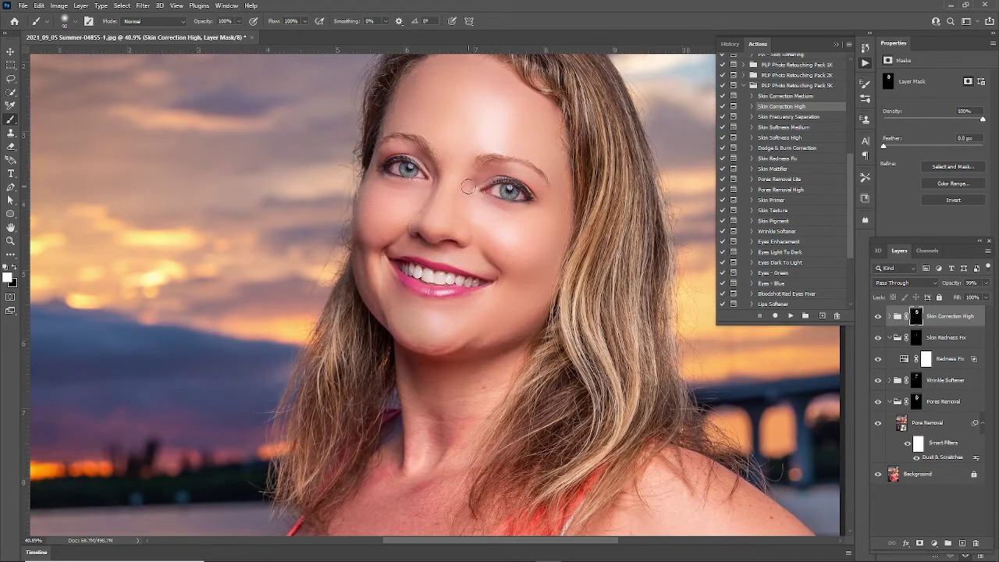
Hide all retouching groups together to compare with the original portrait, and restore their visibility
drag(468, 188, 448, 267)
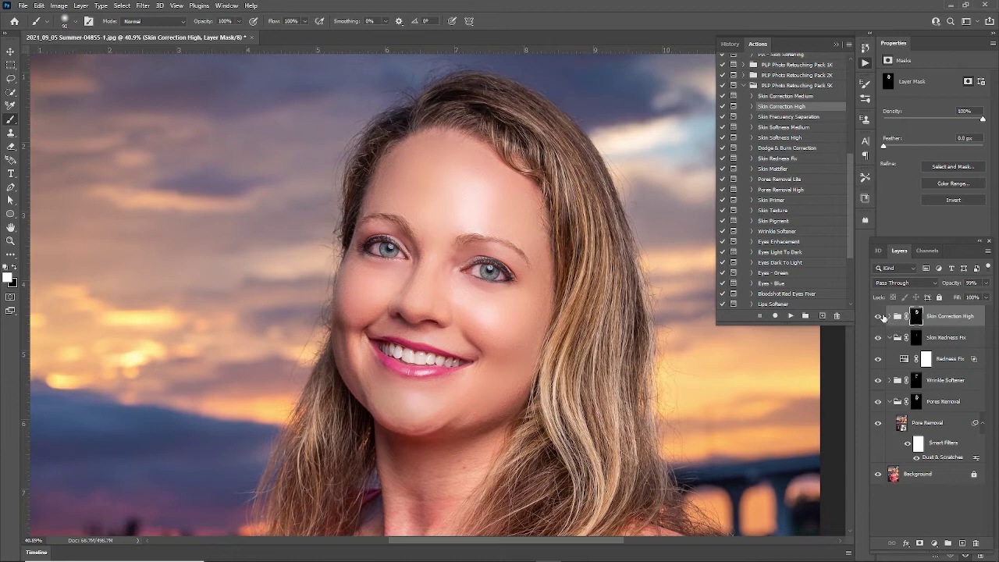
drag(878, 316, 875, 425)
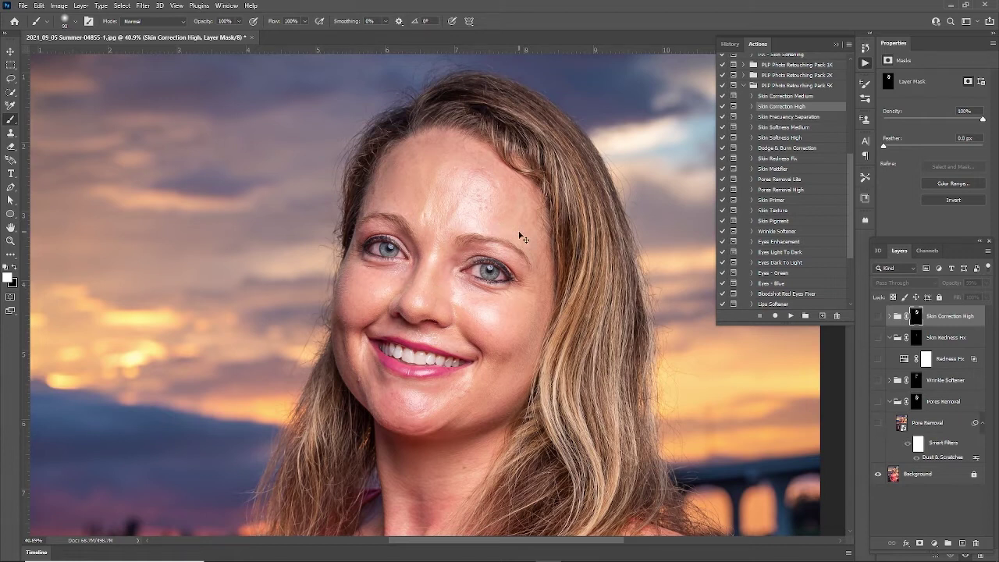
key(ctrl+z)
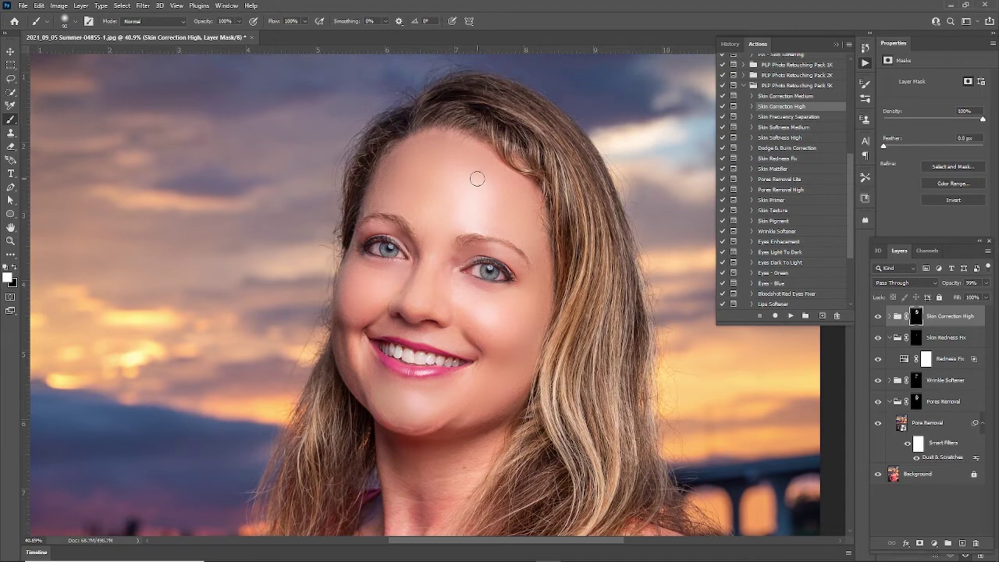
Try the Skin Correction High group at 64% opacity, and raise its opacity back up
click(985, 284)
drag(985, 297, 970, 298)
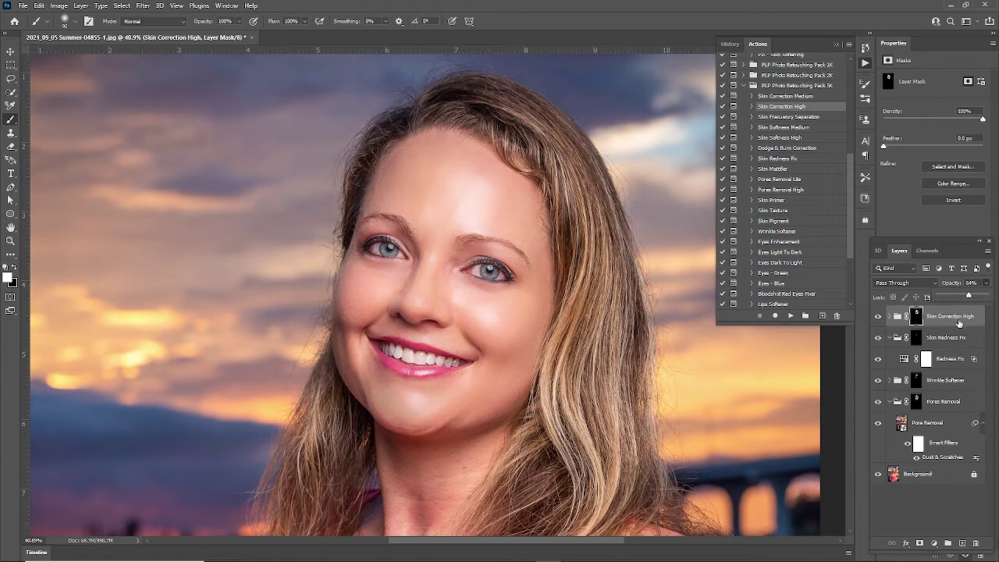
click(965, 317)
scroll(472, 272, down, 7)
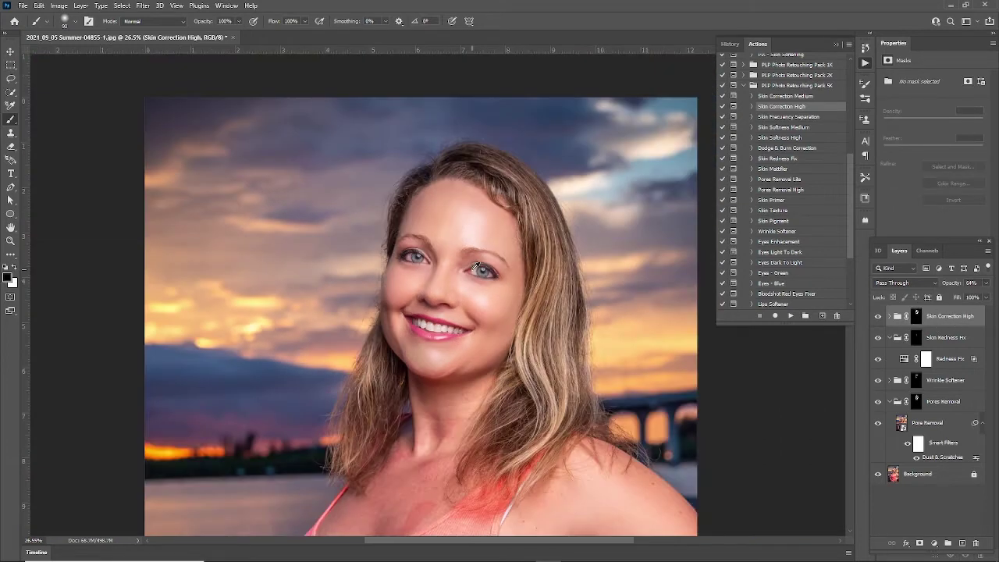
scroll(478, 282, up, 5)
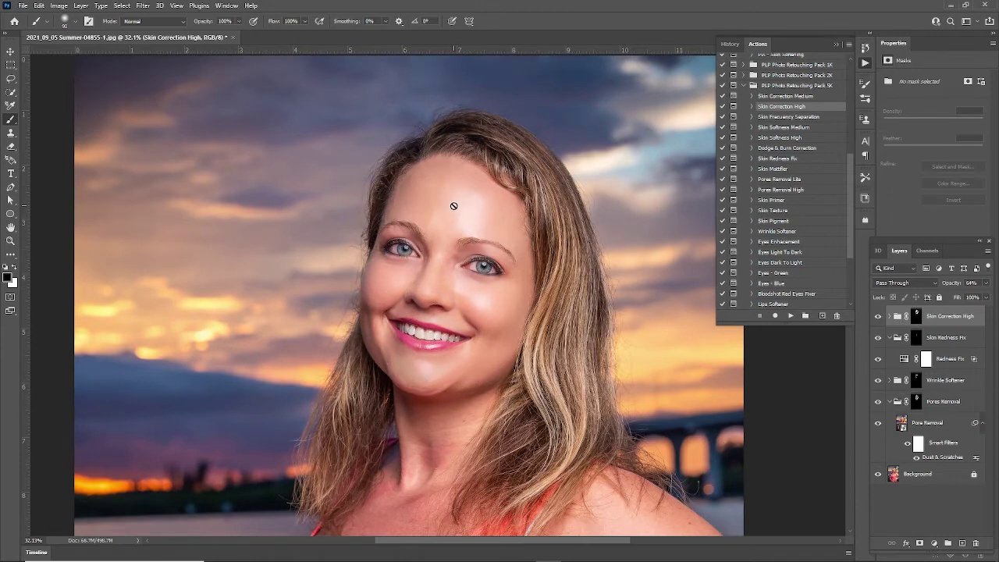
click(986, 283)
drag(970, 298, 985, 295)
Run the Skin Mattifier action on the Background layer and continue past its message
click(934, 473)
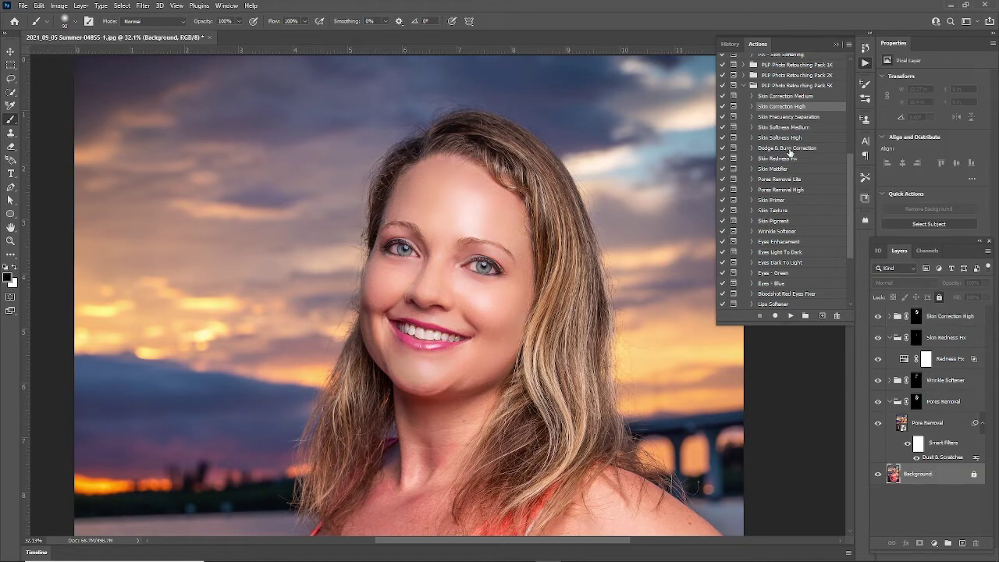
click(789, 150)
scroll(823, 160, up, 1)
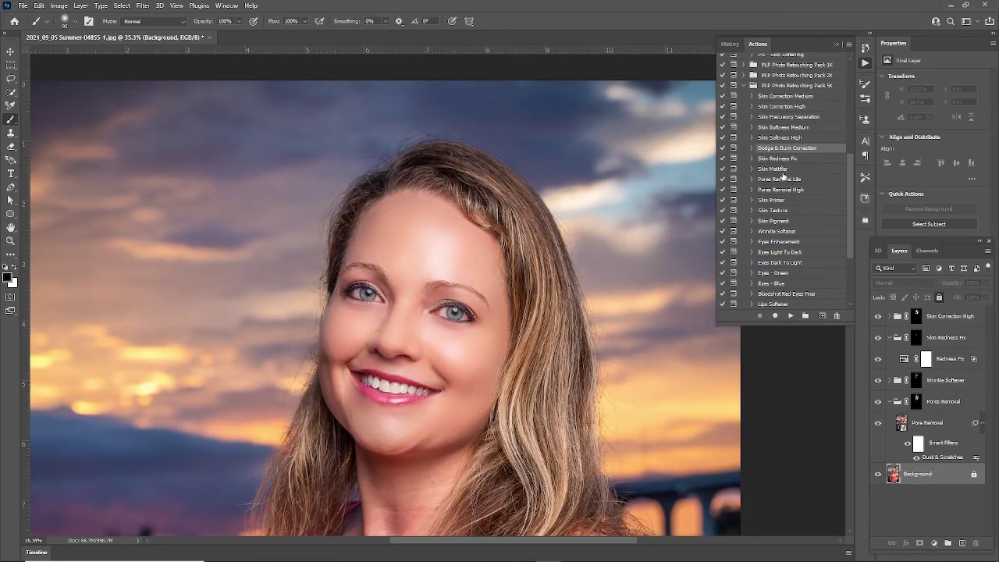
click(777, 169)
click(790, 316)
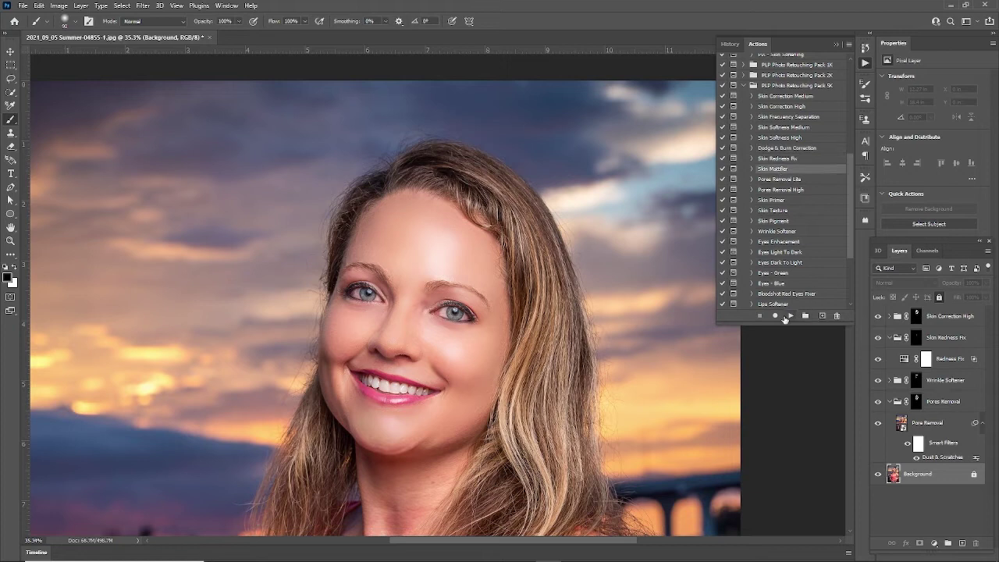
click(453, 212)
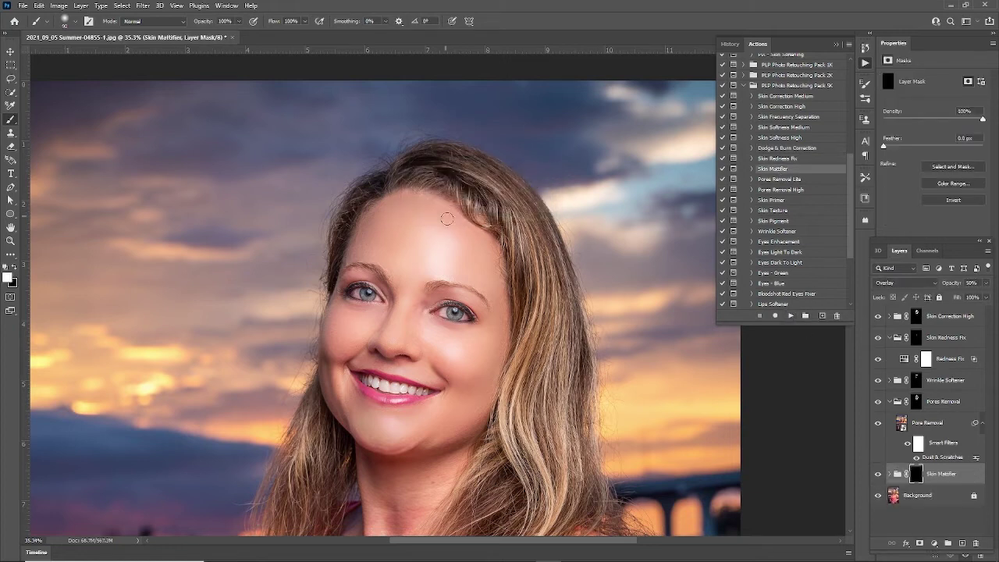
Paint the Skin Mattifier effect over the shiny forehead through its mask with a 250 px brush
key(bracketright)
key(bracketright)
key(bracketright)
key(bracketright)
key(bracketright)
key(bracketright)
drag(459, 258, 420, 246)
Move the Skin Mattifier group above Skin Correction High and paint its effect over the chin and cheeks
drag(950, 474, 947, 310)
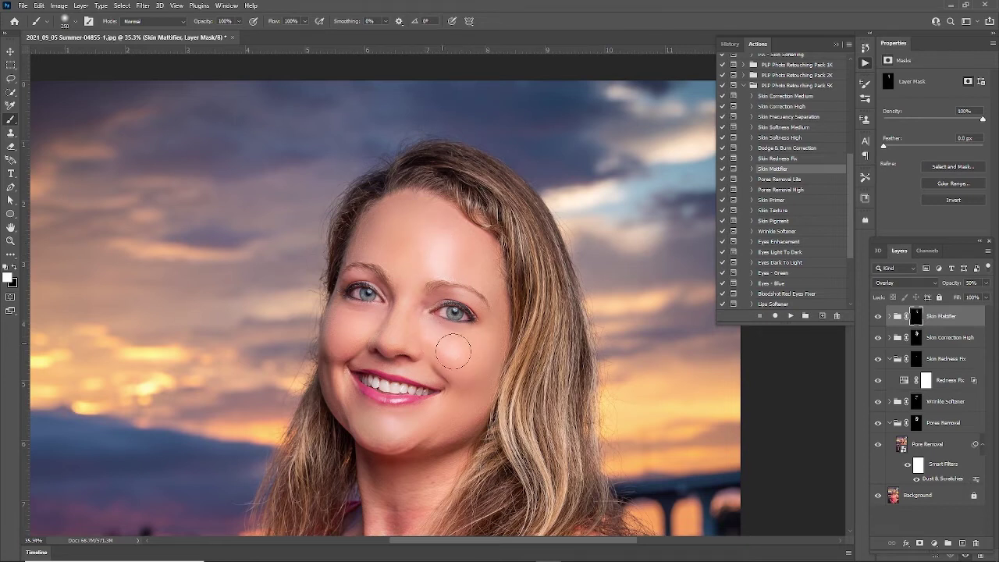
drag(393, 427, 434, 420)
mouse_move(479, 380)
mouse_down()
mouse_move(357, 324)
mouse_move(373, 324)
mouse_move(344, 346)
mouse_move(336, 388)
mouse_move(359, 414)
mouse_move(414, 414)
mouse_move(398, 384)
mouse_move(356, 396)
mouse_up()
Set the brush opacity to 35% and paint more Skin Mattifier effect over the jawline and forehead
click(239, 21)
drag(239, 37, 218, 37)
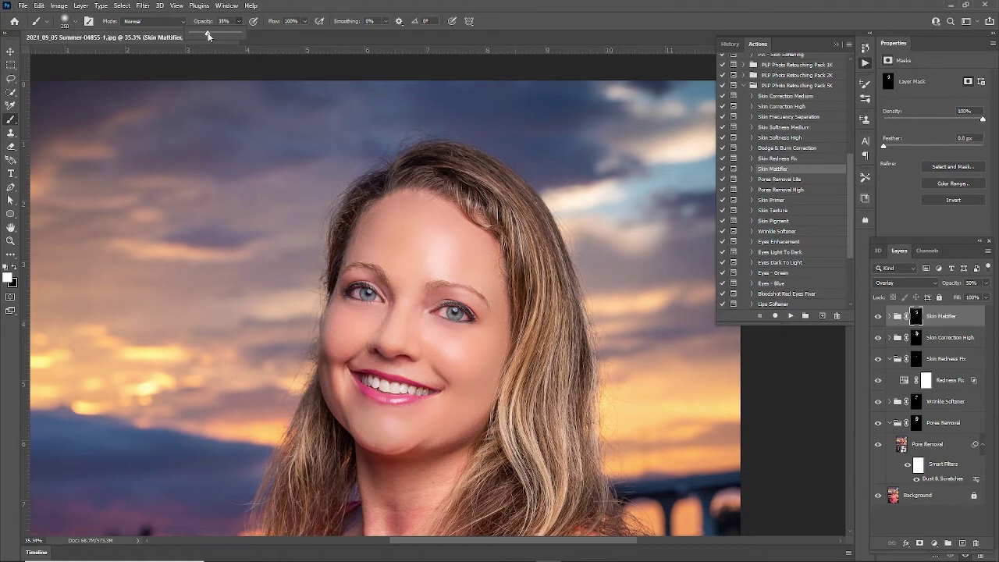
click(239, 22)
drag(330, 370, 359, 415)
mouse_move(398, 226)
mouse_down()
mouse_move(374, 230)
mouse_move(399, 225)
mouse_move(465, 248)
mouse_up()
Toggle the Skin Mattifier group's visibility repeatedly to compare its effect on the face close up and in the wider portrait
click(878, 316)
click(879, 316)
click(879, 317)
click(879, 317)
key(ctrl+0)
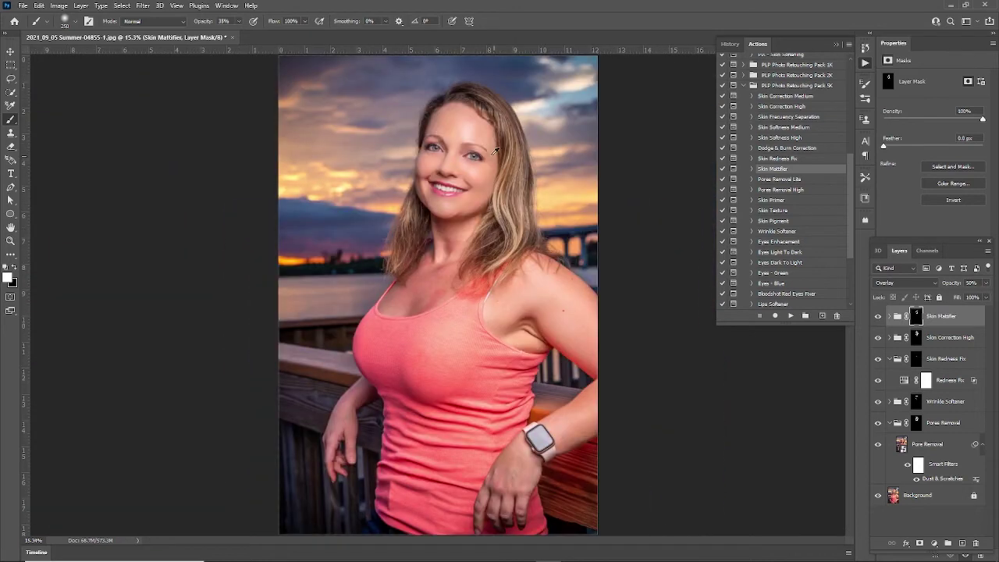
scroll(497, 156, up, 1)
drag(474, 152, 480, 202)
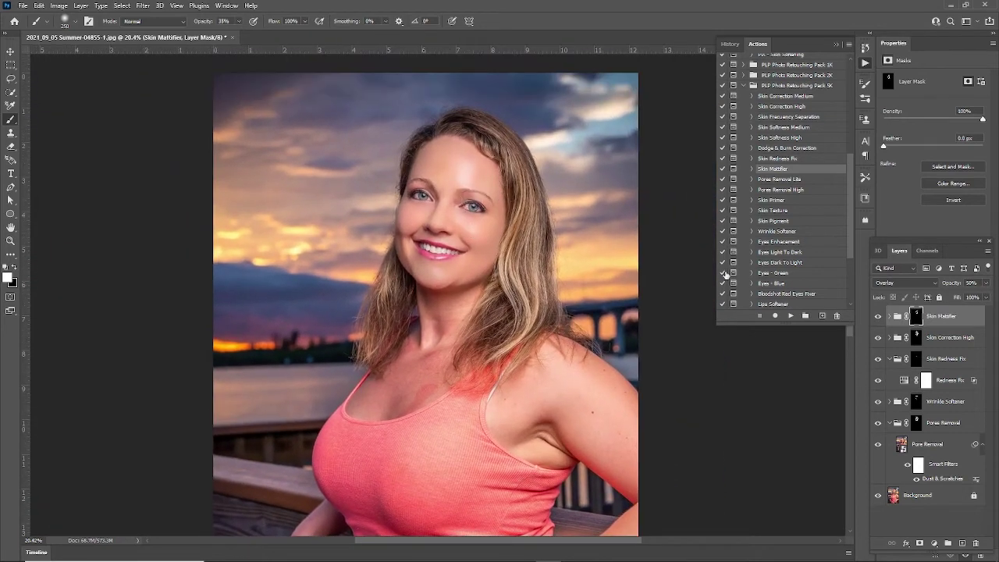
click(877, 316)
click(877, 316)
click(878, 316)
click(878, 316)
click(878, 316)
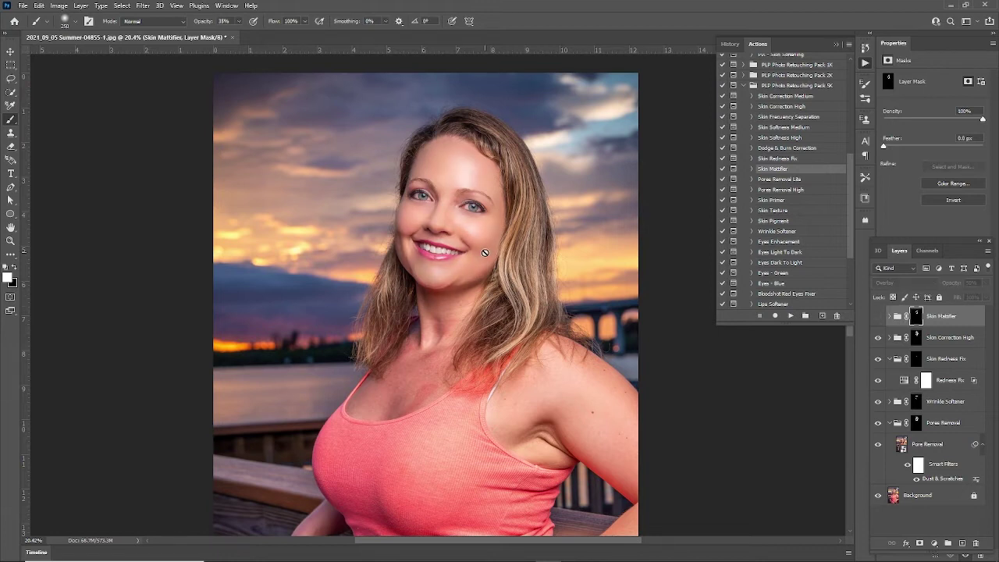
click(878, 316)
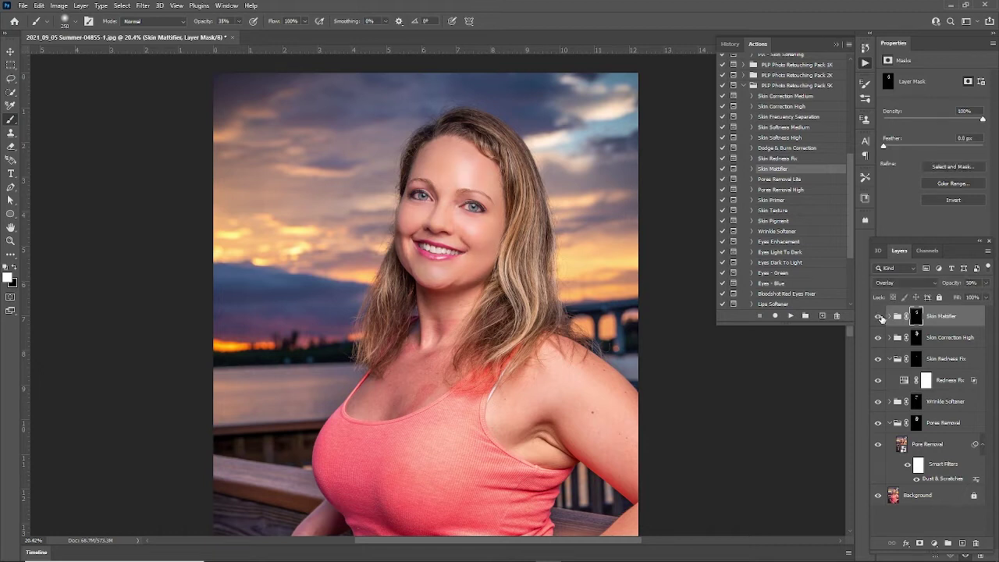
Paint more Skin Mattifier effect over the cheek and chin through its mask, using 100% and 29% brush opacity
click(236, 22)
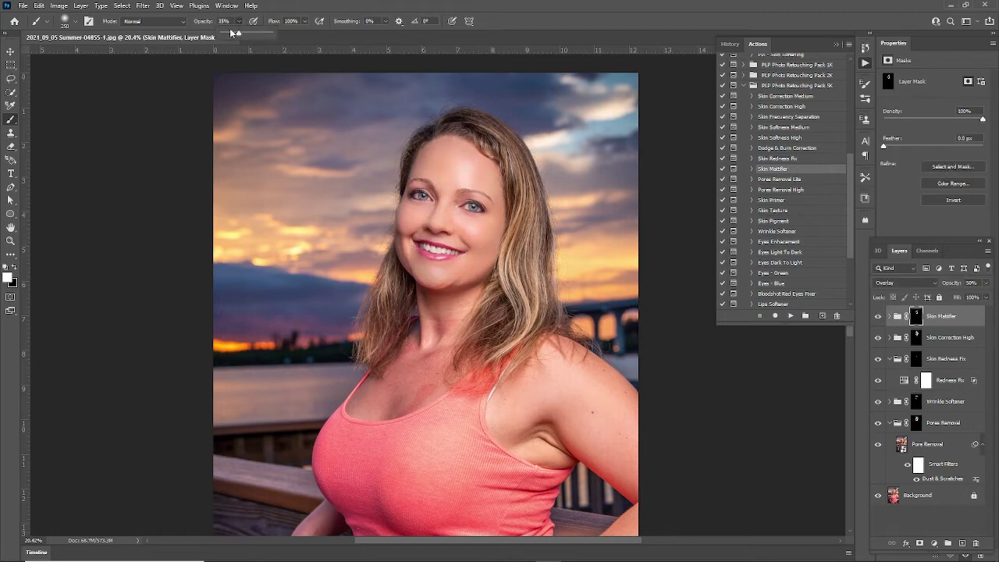
click(509, 251)
key(x)
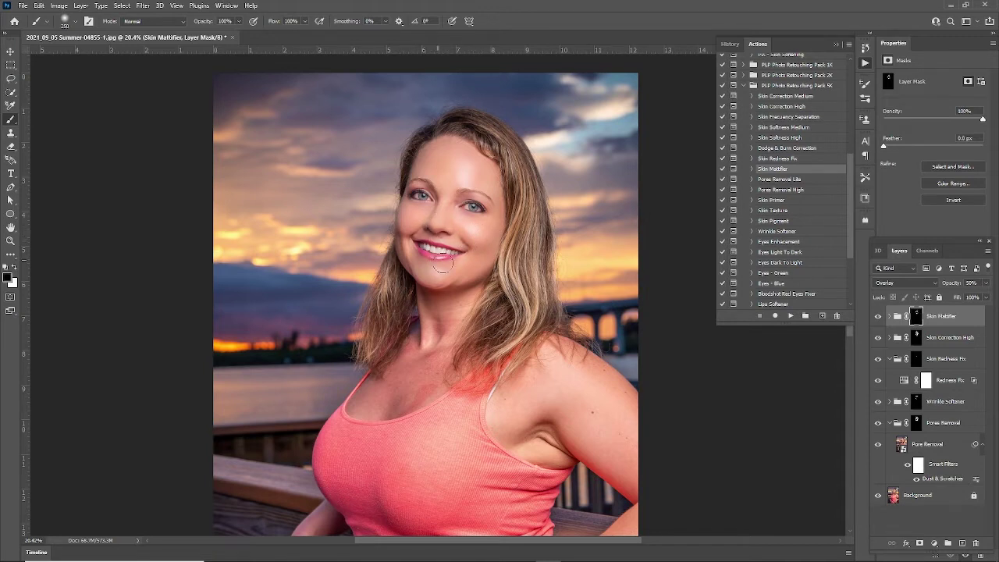
key(x)
drag(239, 36, 207, 36)
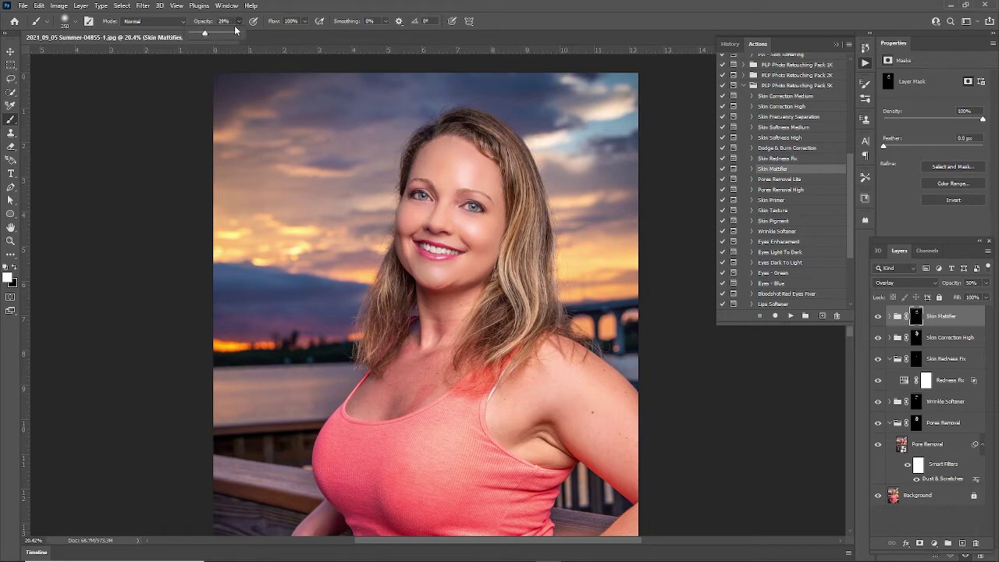
mouse_move(470, 233)
mouse_down()
mouse_move(482, 224)
mouse_move(476, 232)
mouse_up()
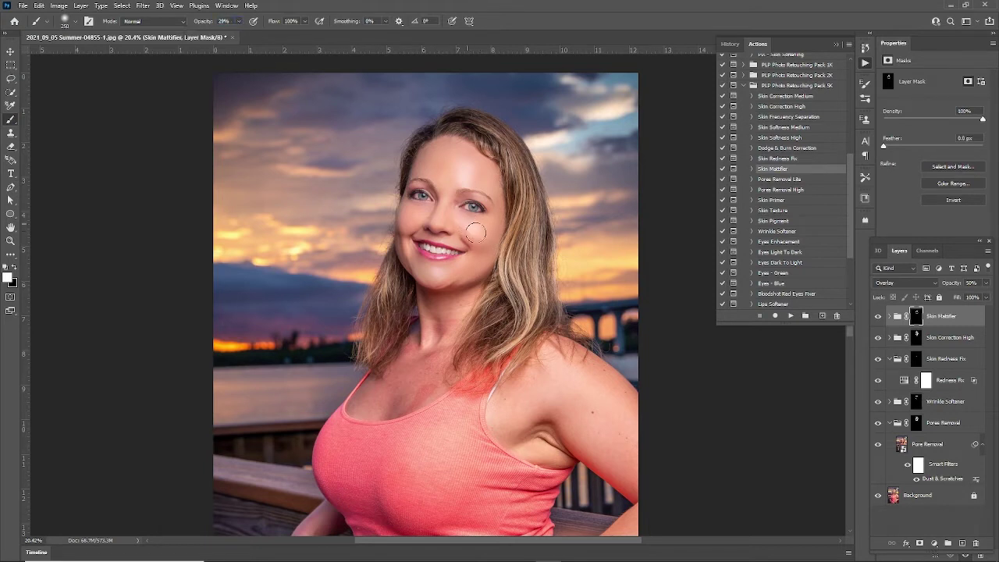
drag(441, 271, 436, 274)
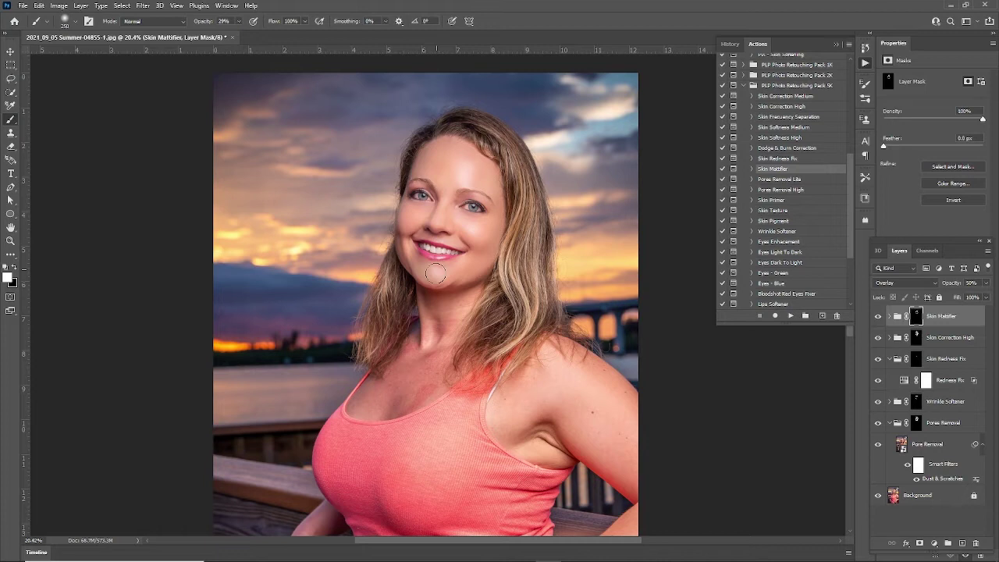
Set the brush opacity to 97% and paint the Skin Mattifier effect over the shiny cheek below the eye
click(237, 22)
drag(240, 34, 273, 35)
drag(470, 225, 473, 226)
Toggle the Skin Mattifier group's visibility to compare its effect, and examine the face close up
click(880, 319)
click(880, 319)
click(881, 320)
click(877, 316)
scroll(458, 193, up, 5)
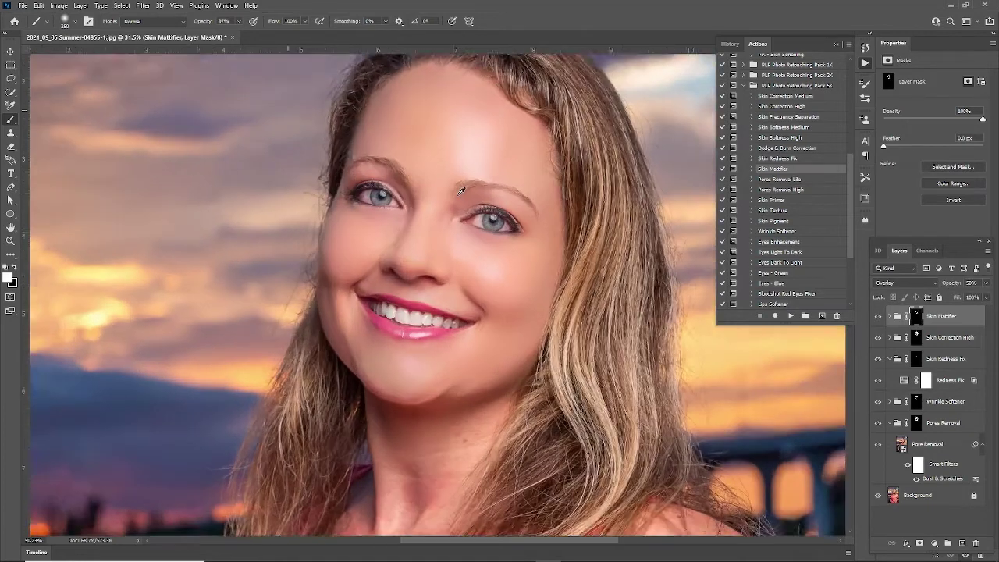
scroll(435, 296, up, 2)
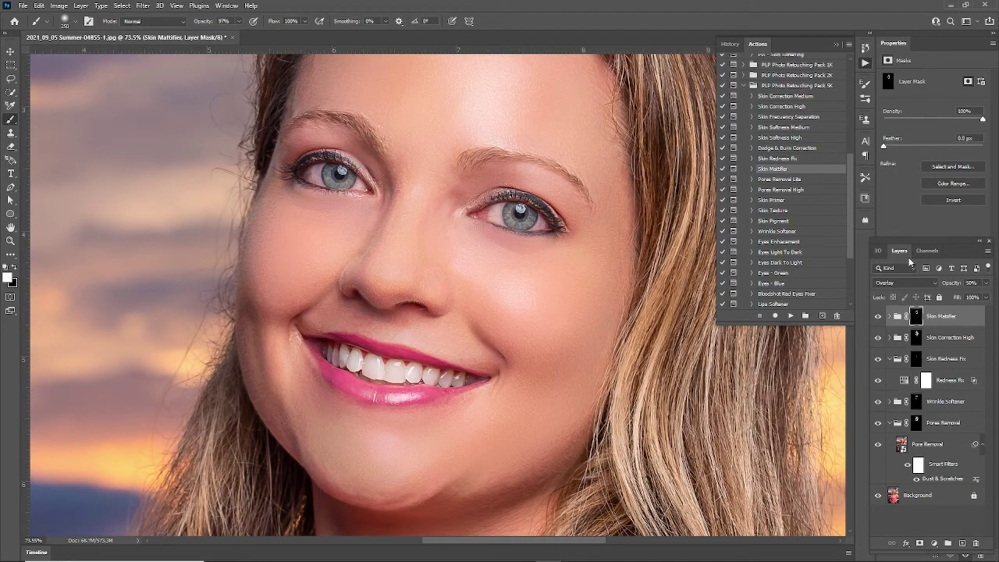
Run the Bloodshot Red Eyes Fixer action on the Background layer and continue past its mask-painting message
click(942, 494)
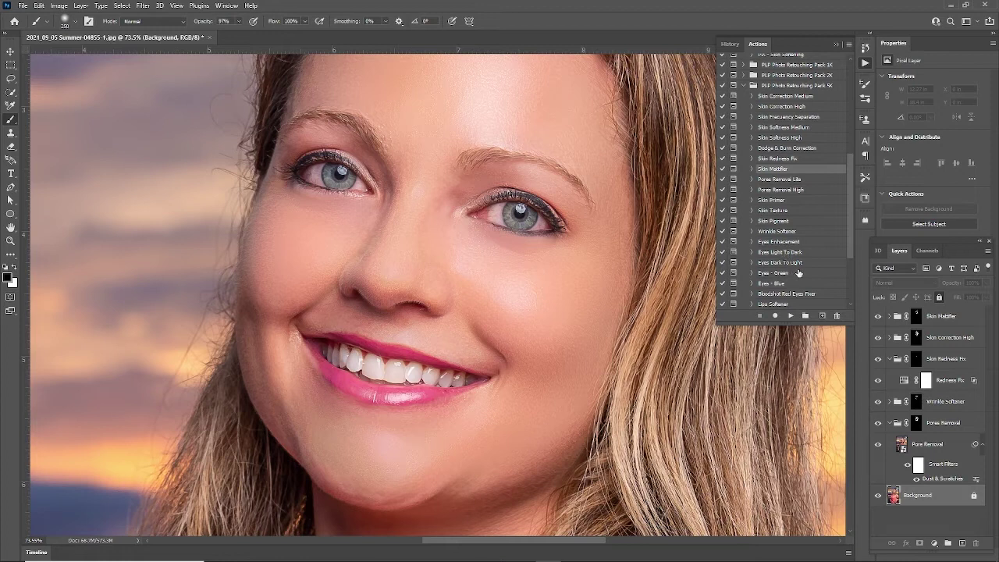
click(786, 294)
click(789, 315)
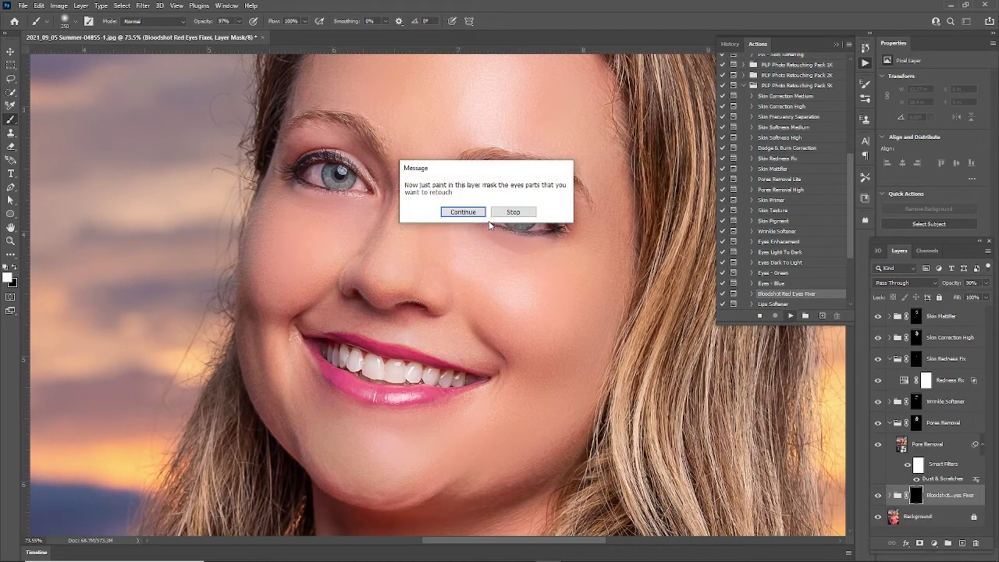
click(463, 211)
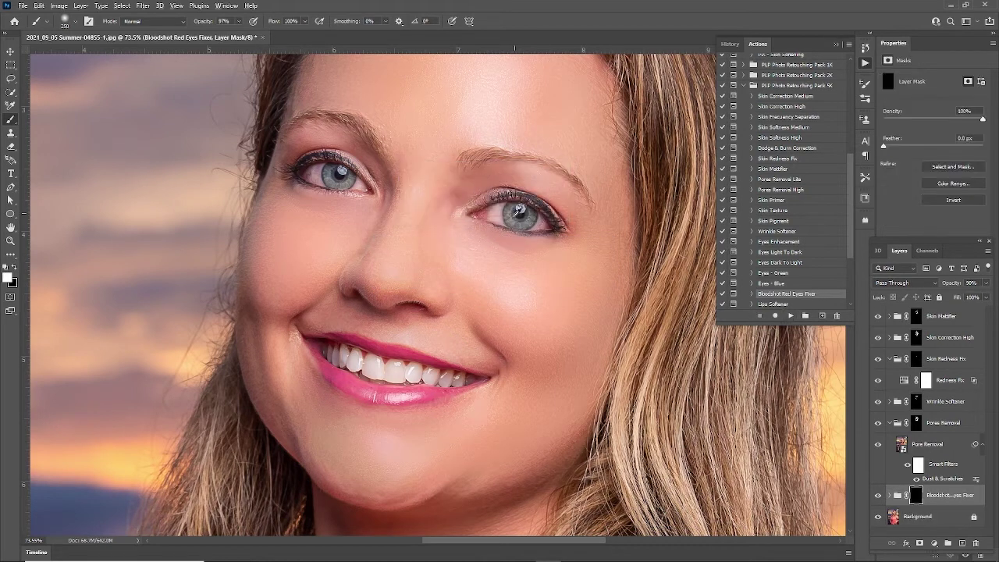
Paint the Bloodshot Red Eyes Fixer effect over the inner eye white beside the nose, using a 15 px brush at 100% opacity
scroll(519, 209, up, 3)
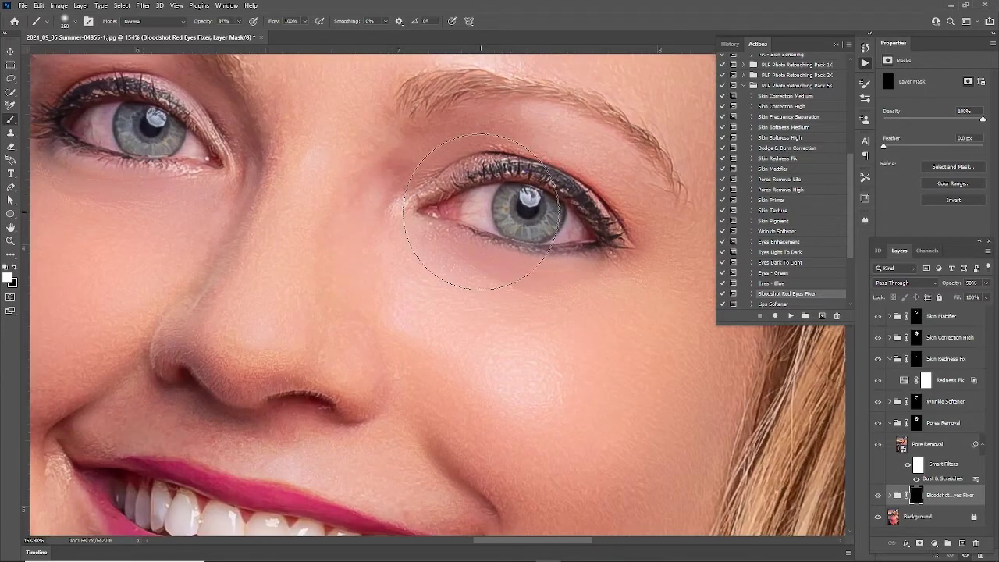
click(239, 22)
drag(239, 34, 248, 35)
click(238, 22)
drag(490, 207, 434, 209)
key([)
key([)
key([)
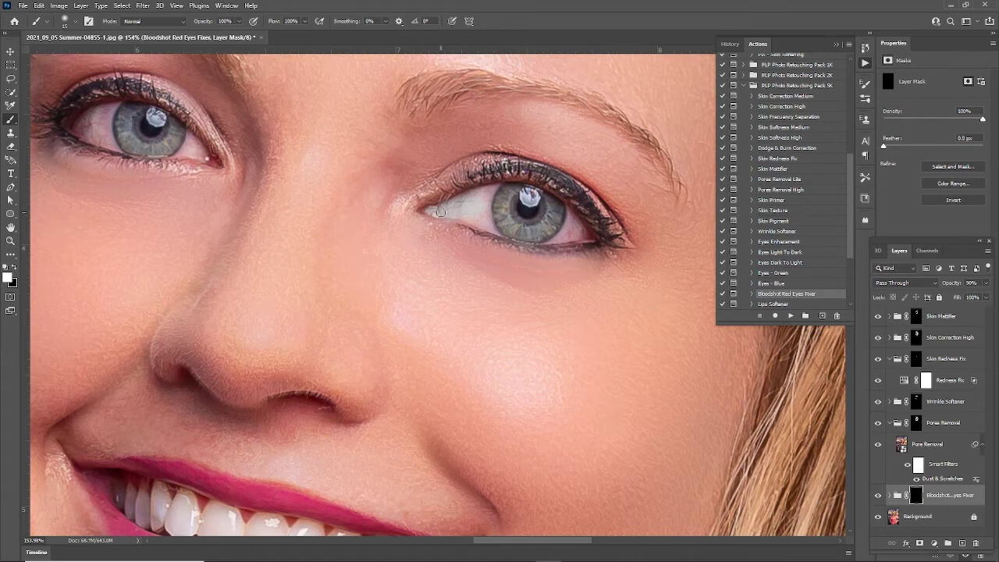
Mask the Bloodshot Red Eyes Fixer effect out of the eye's pink inner corner and paint it over the outer eye white
key(x)
mouse_move(432, 206)
mouse_down()
mouse_move(435, 216)
mouse_move(451, 209)
mouse_up()
key(x)
key(x)
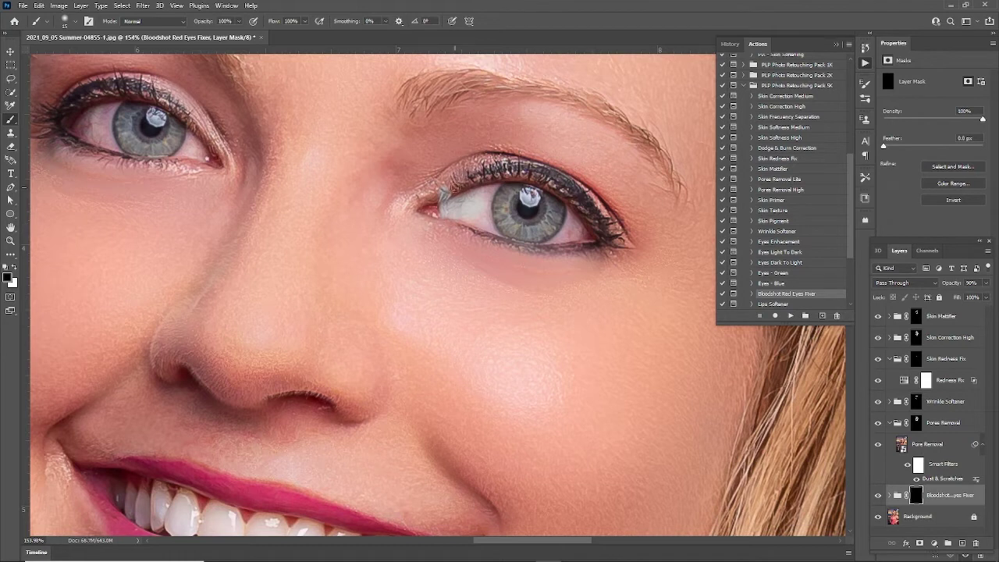
drag(454, 191, 432, 197)
key(x)
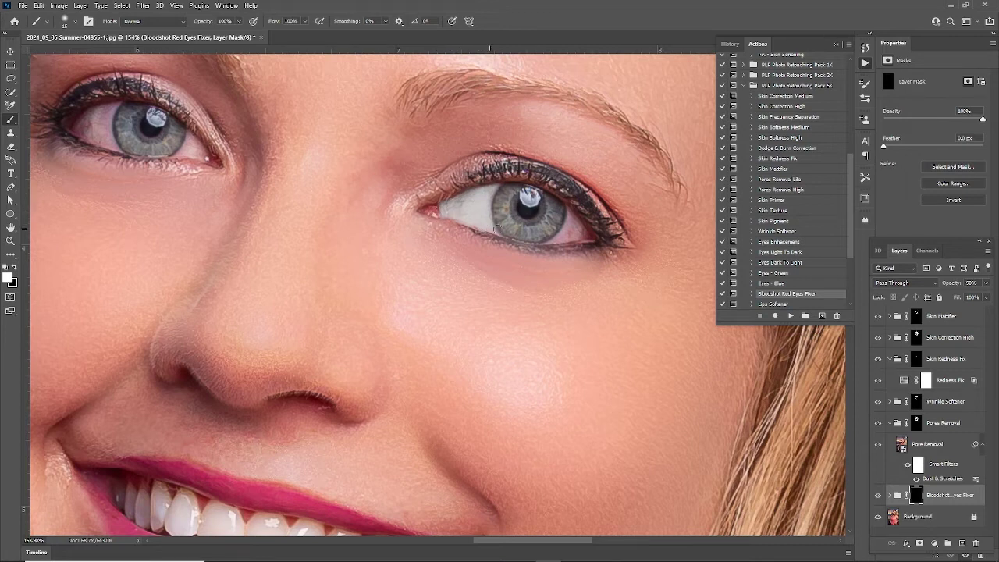
scroll(598, 227, up, 4)
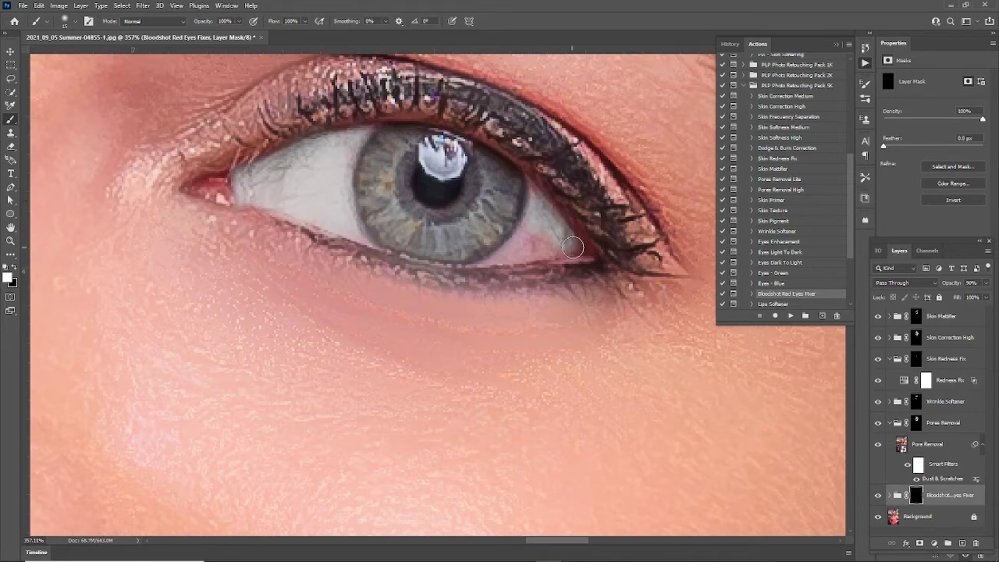
mouse_move(577, 249)
mouse_down()
mouse_move(528, 253)
mouse_move(535, 232)
mouse_move(508, 253)
mouse_move(534, 218)
mouse_move(552, 246)
mouse_up()
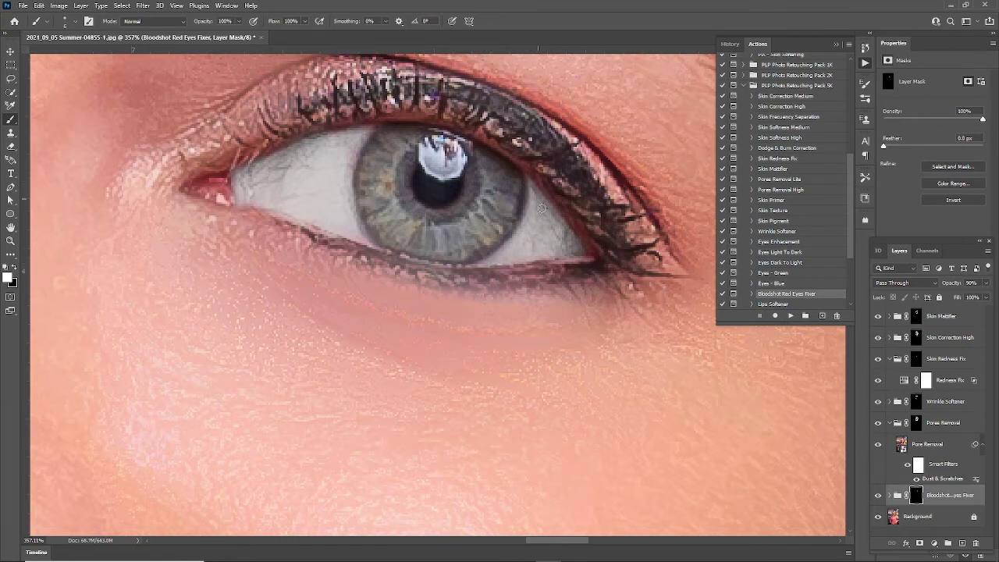
Set the brush opacity to 22% and lightly paint the redness fix over the same eye's inner corner
key(bracketright)
key(bracketright)
key(bracketright)
click(238, 21)
click(235, 34)
drag(234, 34, 202, 34)
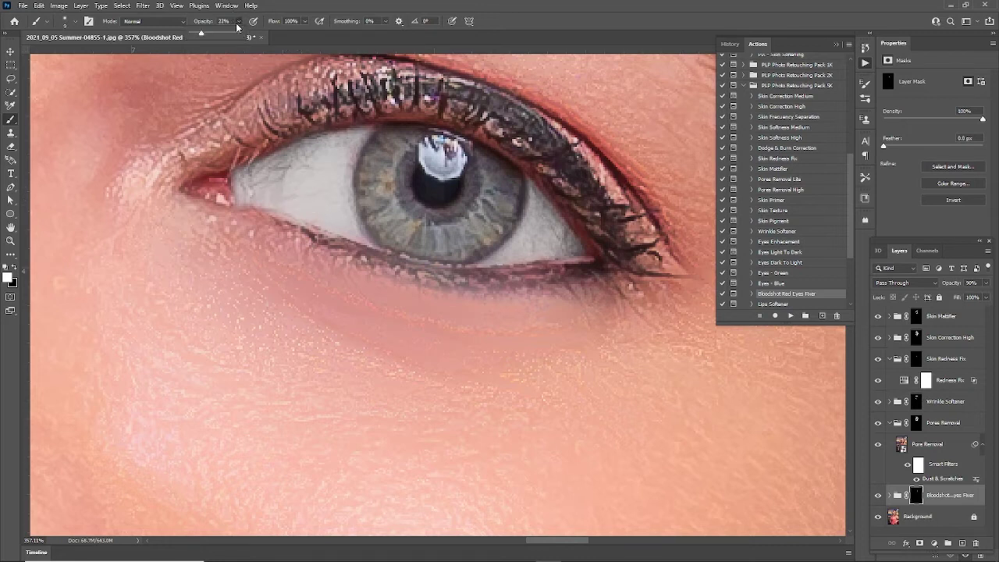
drag(201, 190, 221, 176)
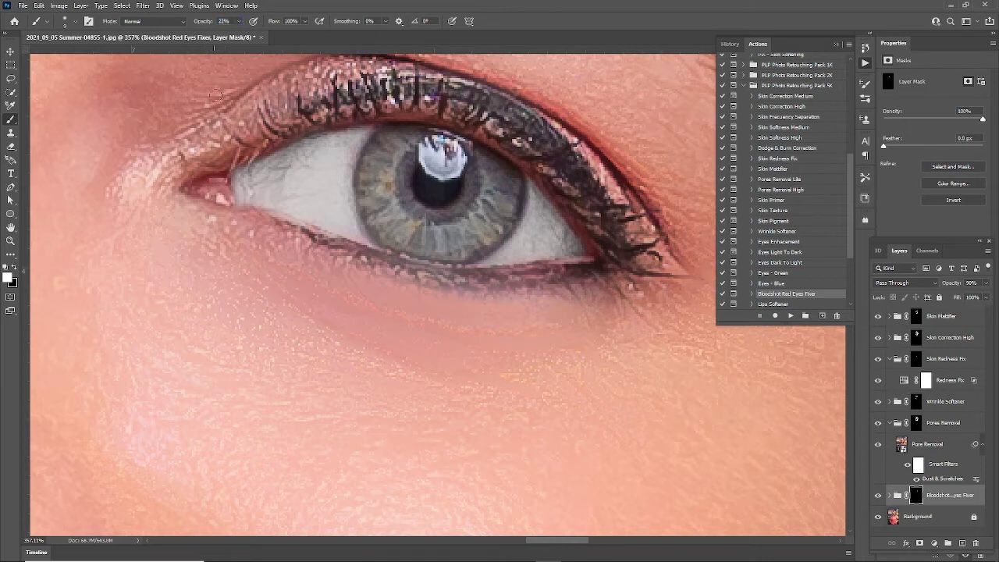
drag(202, 186, 224, 194)
Lightly paint the redness fix over the inner corner of the other eye at 22% brush opacity
drag(203, 209, 607, 306)
drag(258, 204, 634, 356)
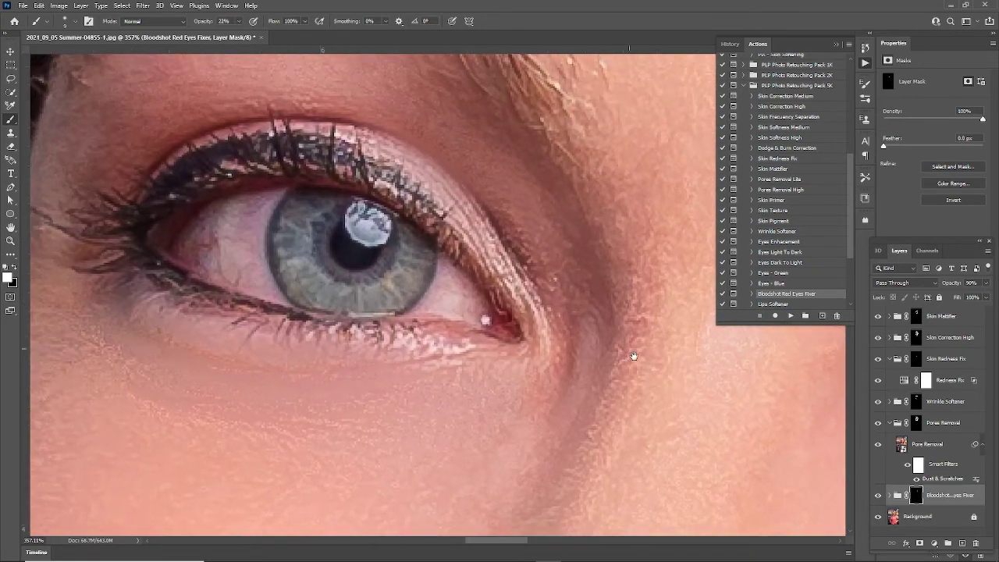
mouse_move(516, 336)
mouse_down()
mouse_move(505, 342)
mouse_move(514, 349)
mouse_up()
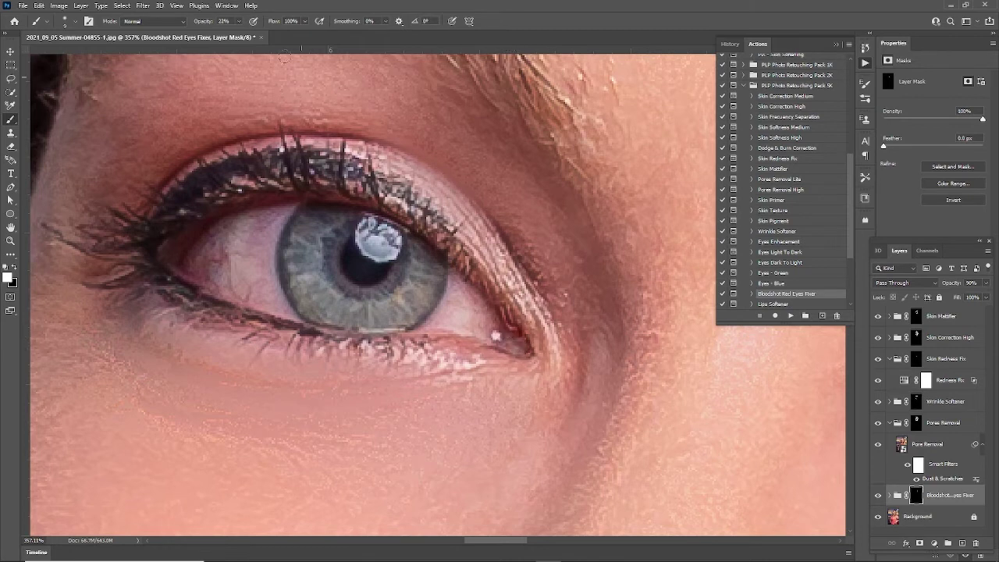
Paint the Bloodshot Red Eyes Fixer effect over the whites on both sides of this eye's iris at 100% brush opacity, adjusting the brush size
click(238, 22)
drag(238, 33, 302, 37)
click(238, 23)
key(bracketright)
key(bracketright)
key(bracketright)
key(bracketright)
key(bracketright)
key(bracketright)
key(bracketright)
key(bracketleft)
key(bracketleft)
key(bracketleft)
key(bracketleft)
mouse_move(255, 234)
mouse_down()
mouse_move(269, 226)
mouse_move(258, 232)
mouse_move(256, 273)
mouse_move(205, 261)
mouse_move(252, 290)
mouse_move(269, 214)
mouse_move(190, 258)
mouse_up()
key(bracketleft)
key(bracketleft)
key(bracketleft)
key(bracketleft)
key(bracketleft)
drag(287, 314, 294, 318)
mouse_move(429, 326)
mouse_down()
mouse_move(452, 281)
mouse_move(483, 312)
mouse_move(462, 327)
mouse_move(443, 309)
mouse_up()
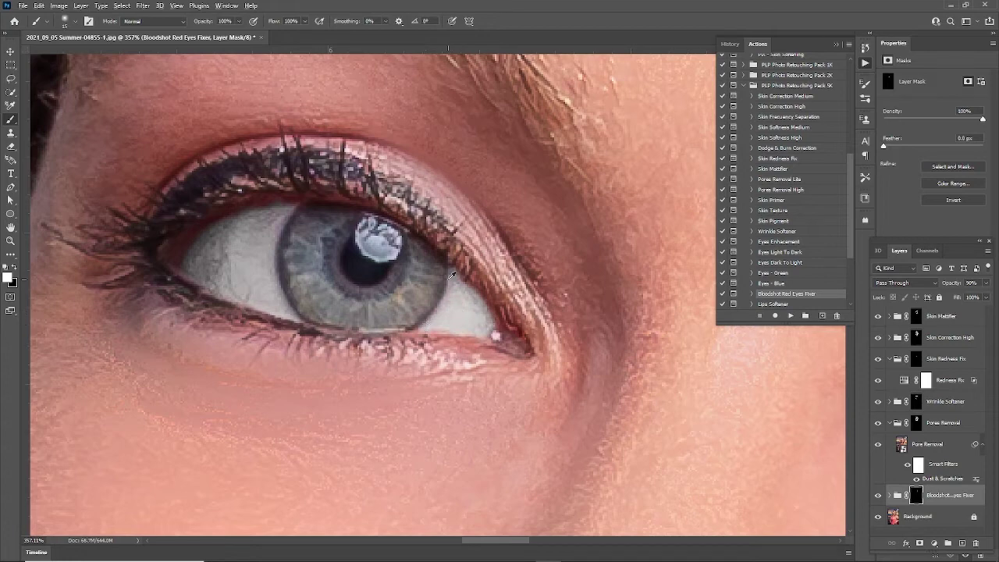
Lower the Bloodshot Red Eyes Fixer group's opacity to 39%
key(ctrl+0)
scroll(534, 366, down, 6)
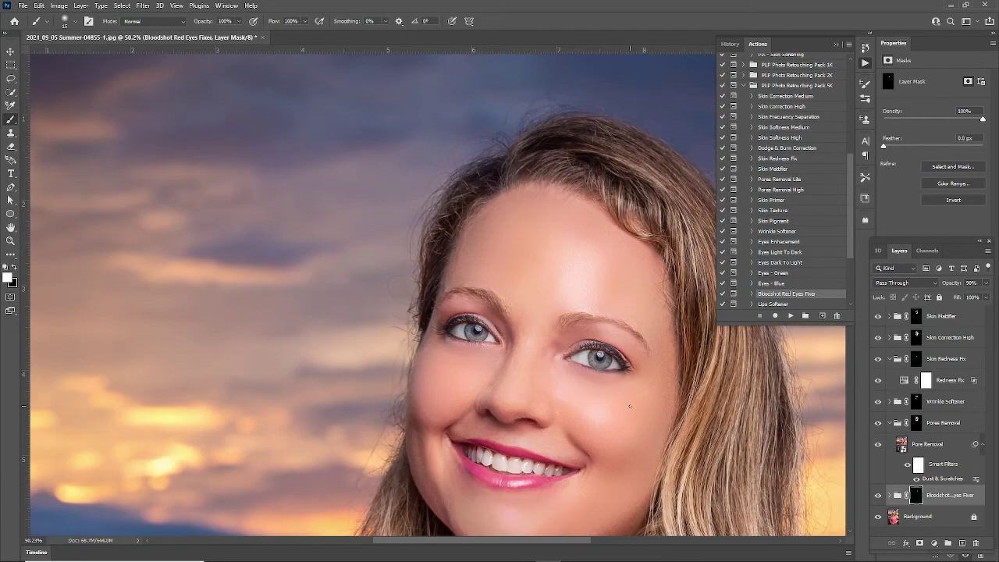
scroll(519, 305, down, 2)
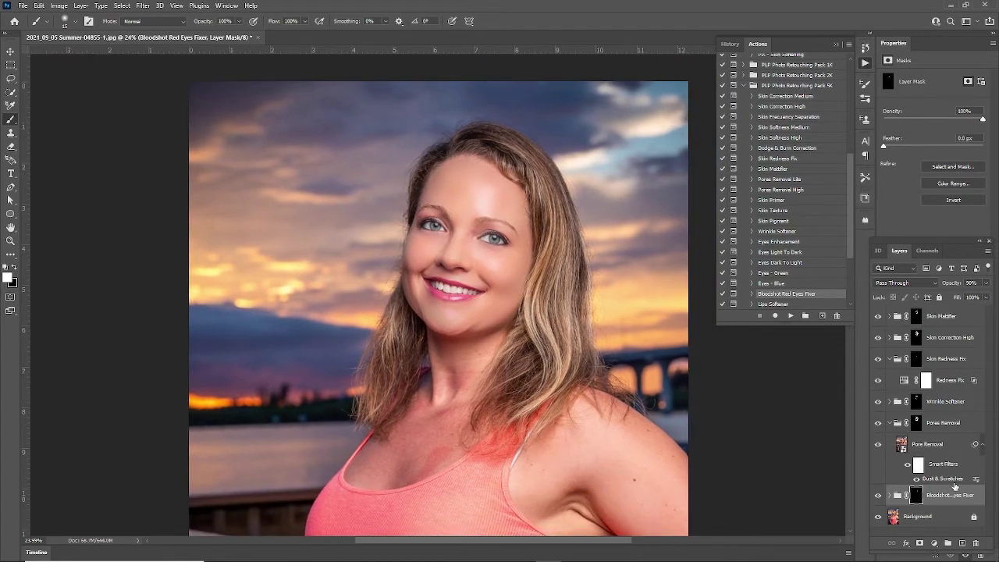
click(953, 484)
click(954, 492)
click(987, 285)
drag(980, 299, 963, 301)
Toggle the Bloodshot Red Eyes Fixer group's visibility repeatedly to compare the eyes, and examine the face at different magnifications
click(878, 495)
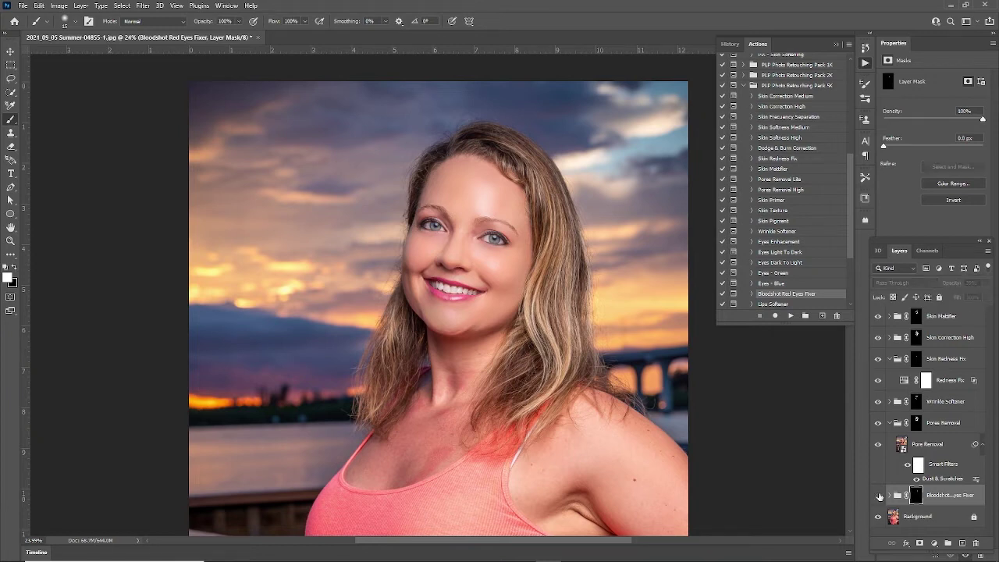
click(878, 495)
click(878, 495)
click(878, 494)
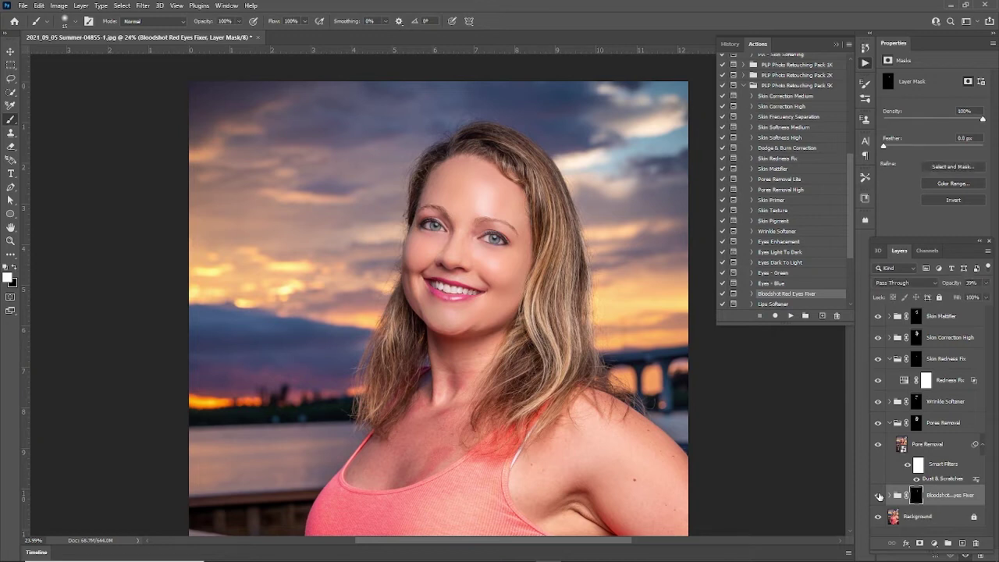
click(878, 495)
click(878, 495)
click(878, 495)
click(877, 495)
scroll(469, 226, up, 3)
scroll(469, 226, down, 2)
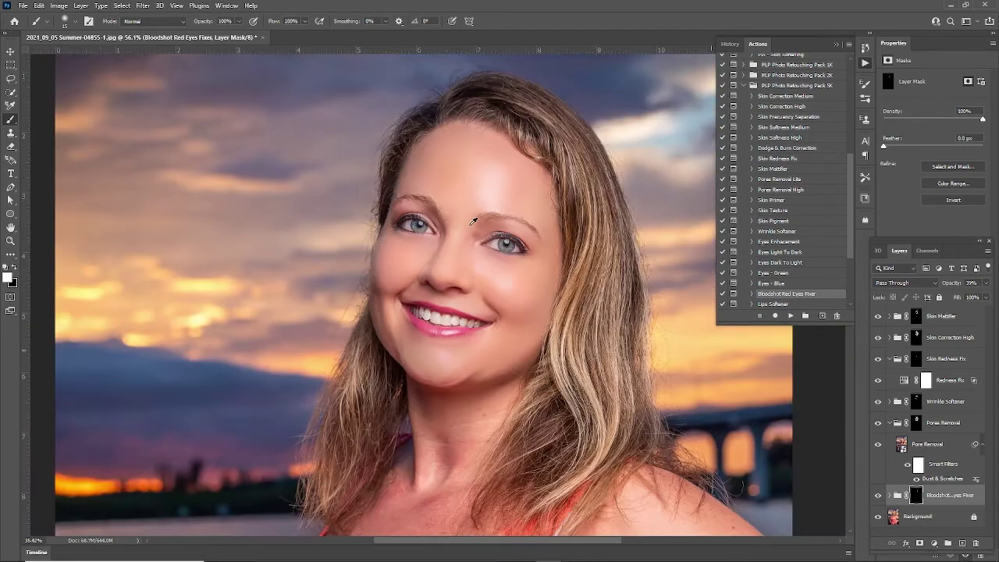
scroll(499, 273, down, 1)
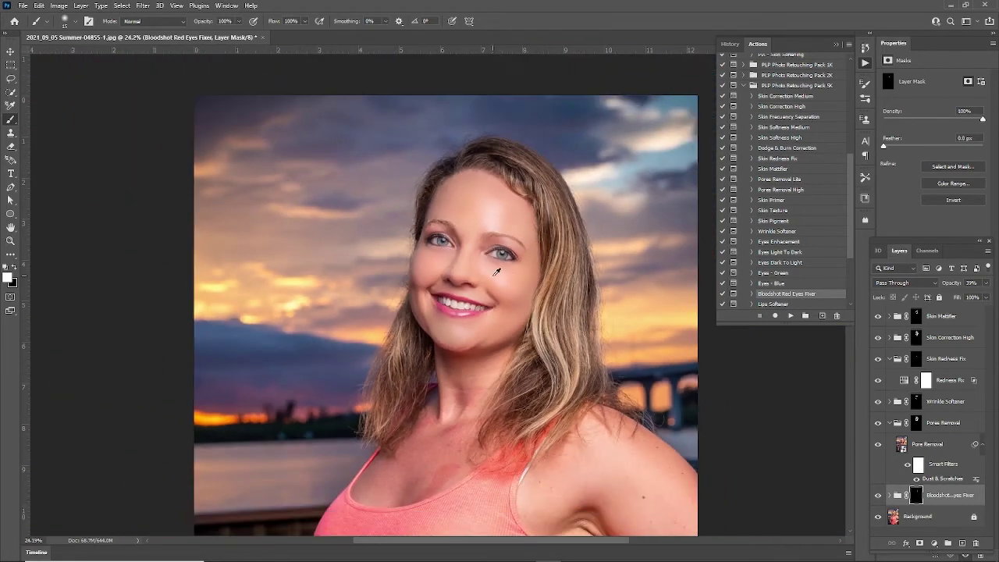
Try the Bloodshot Red Eyes Fixer group at 100% opacity and toggle its visibility to compare the eyes
click(986, 282)
drag(955, 295, 989, 291)
click(877, 496)
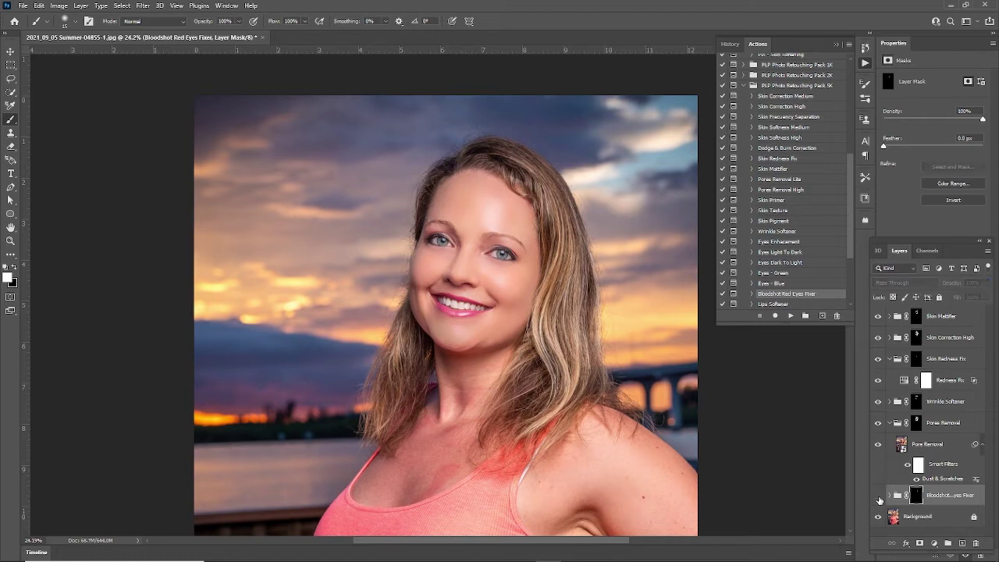
click(878, 496)
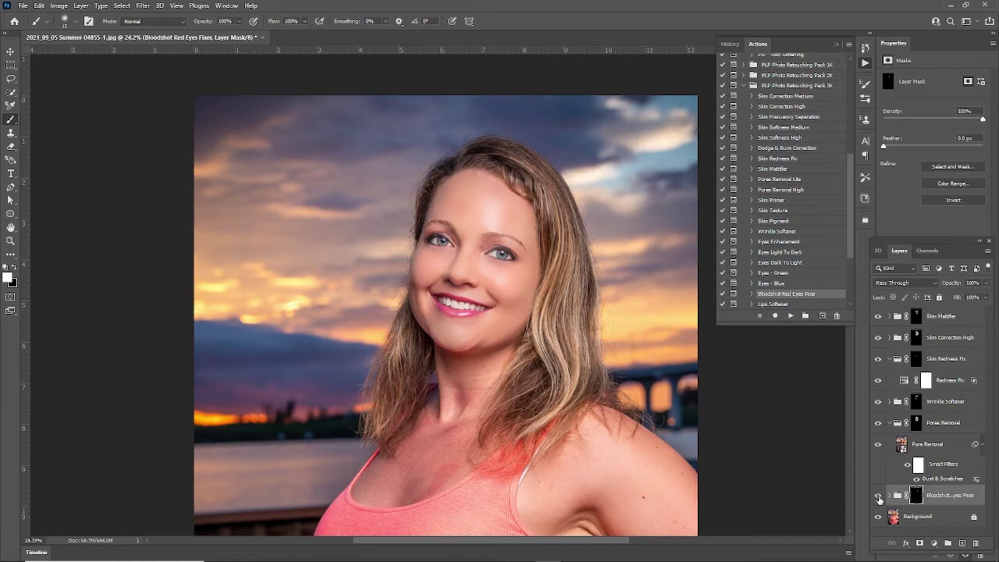
click(877, 496)
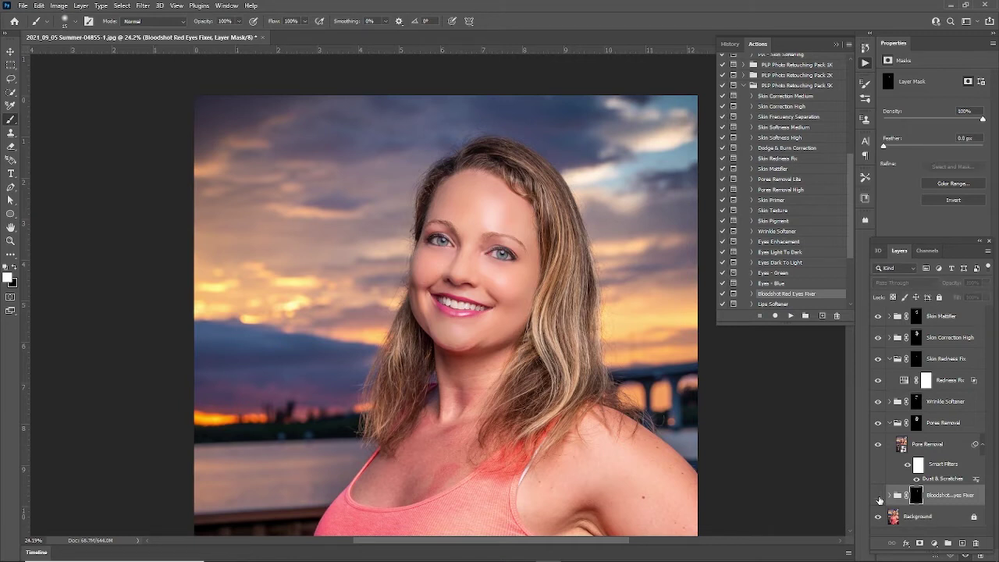
click(878, 497)
click(878, 496)
click(878, 497)
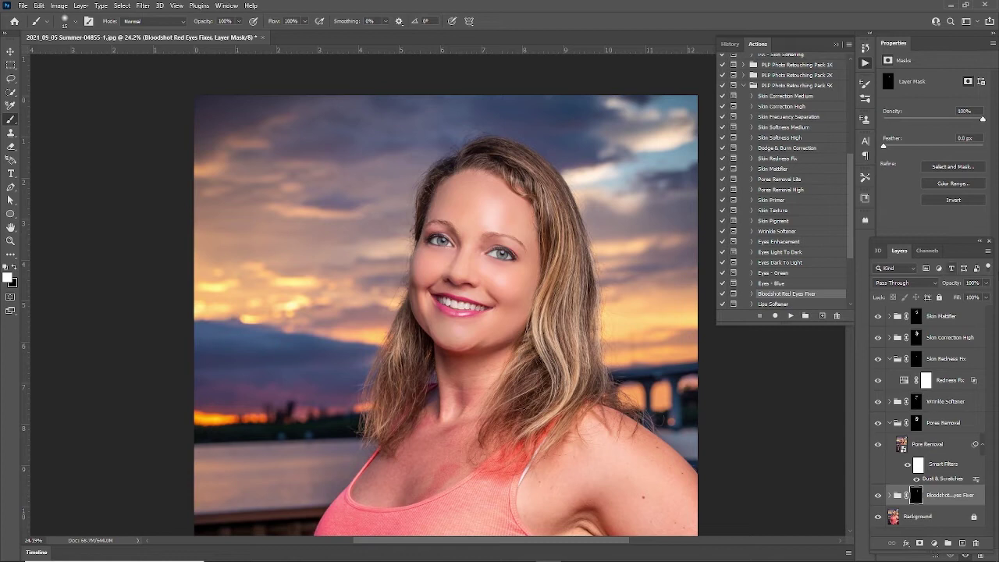
Set the Bloodshot Red Eyes Fixer group's opacity to 40%
click(986, 284)
drag(979, 283, 950, 279)
text(40)
key(Return)
Run the Lips Softener action on the Background layer and continue past its message
click(941, 520)
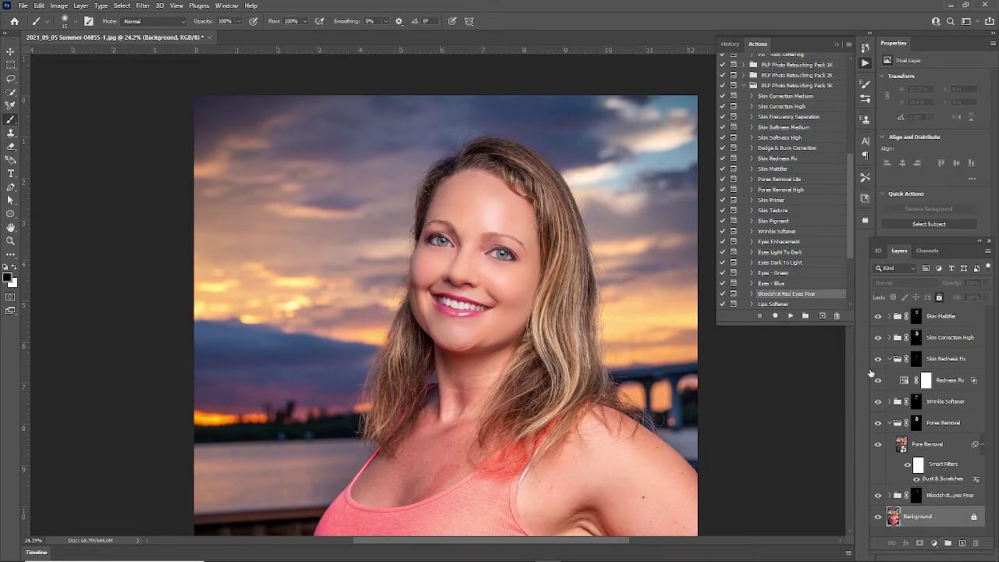
scroll(782, 221, down, 2)
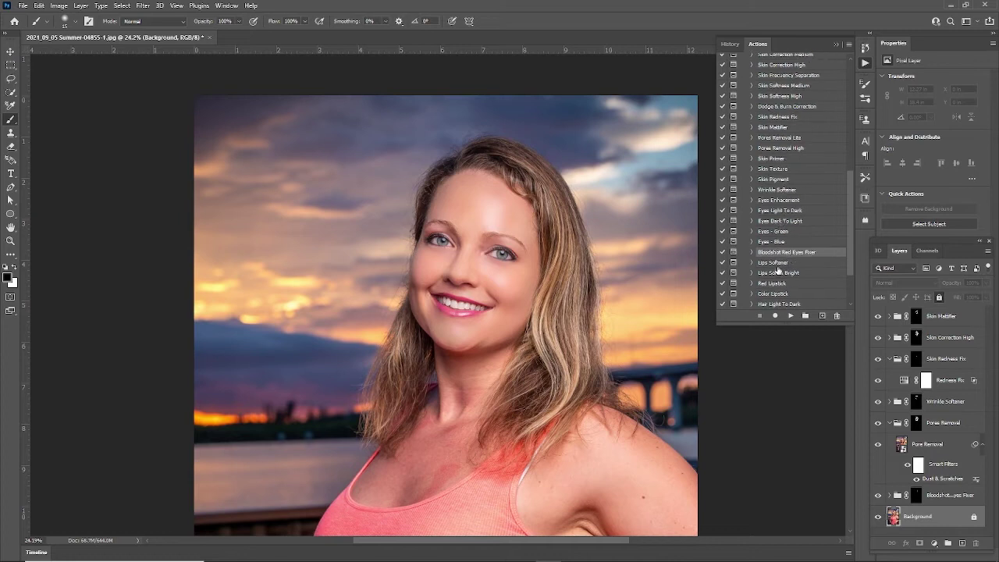
click(779, 263)
click(790, 315)
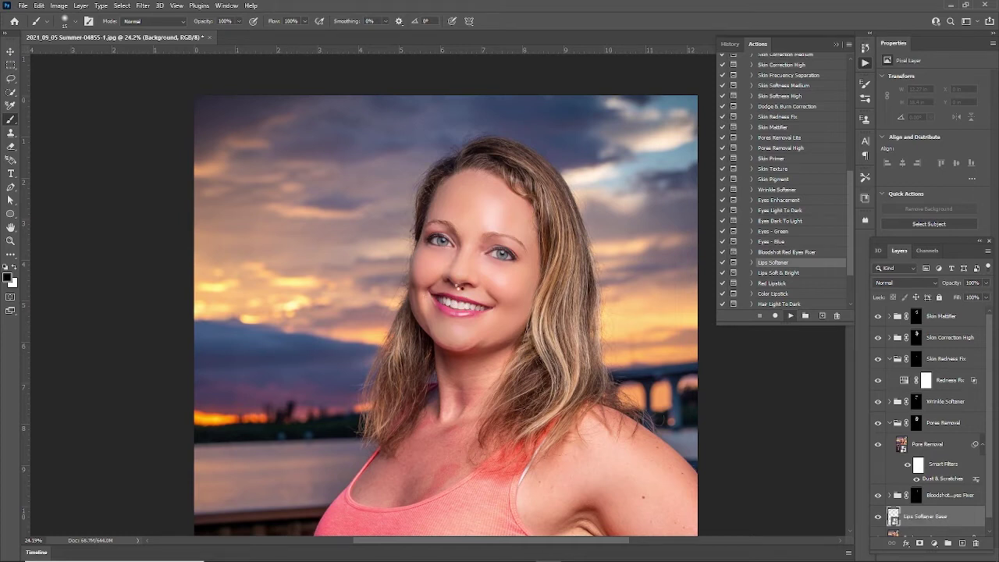
click(428, 212)
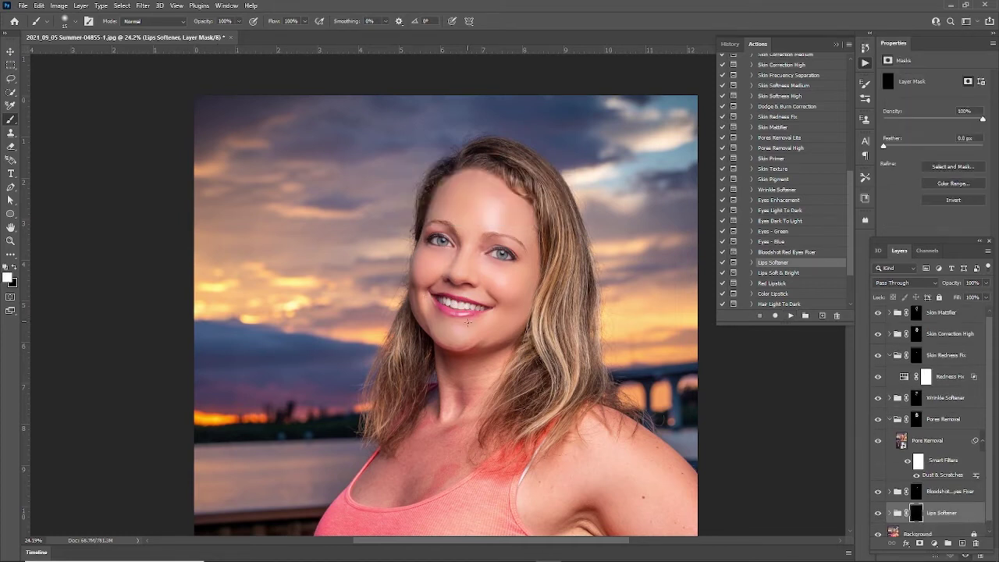
Enlarge the brush to 20 and paint the Lips Softener mask over the lips
scroll(466, 313, up, 8)
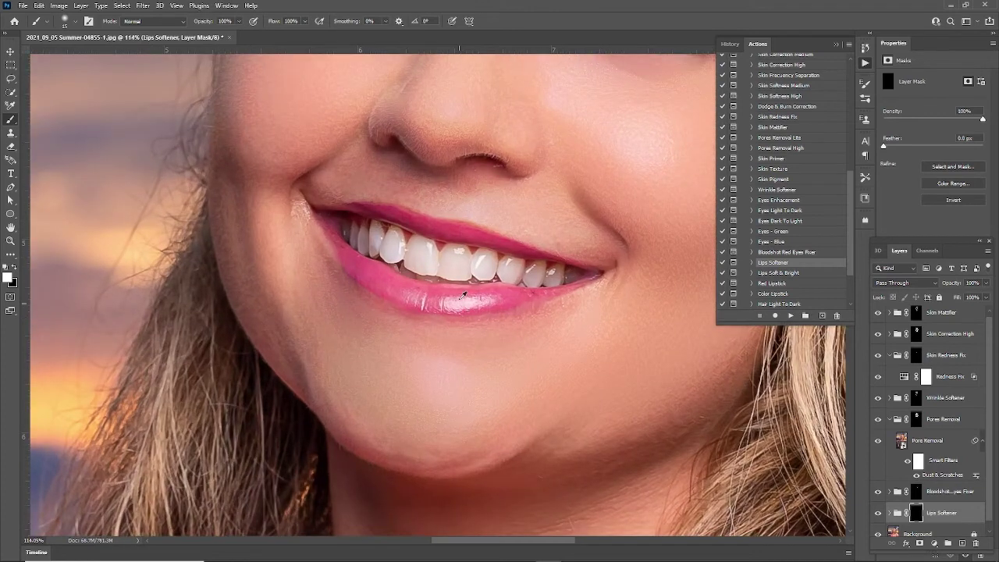
scroll(448, 276, up, 2)
key(bracketright)
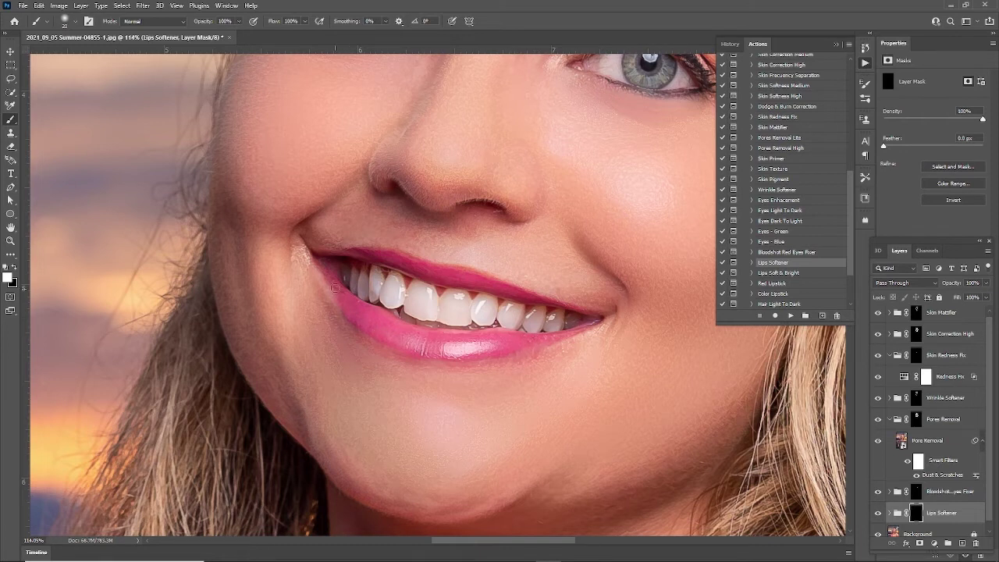
Toggle the Lips Softener group's visibility to compare the lips, and view the portrait as a whole
click(879, 512)
click(881, 515)
click(881, 516)
click(879, 513)
scroll(563, 406, down, 10)
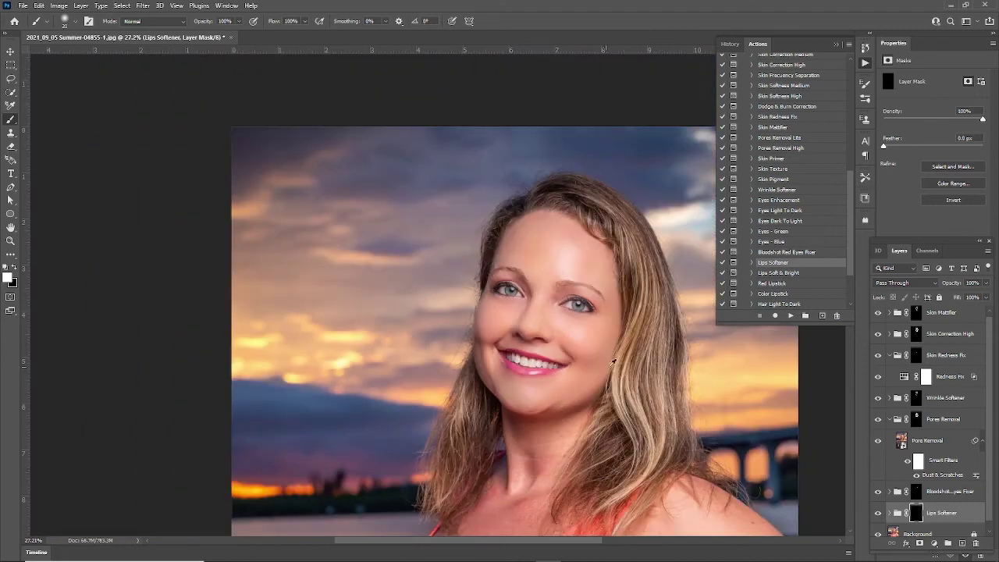
drag(621, 377, 540, 317)
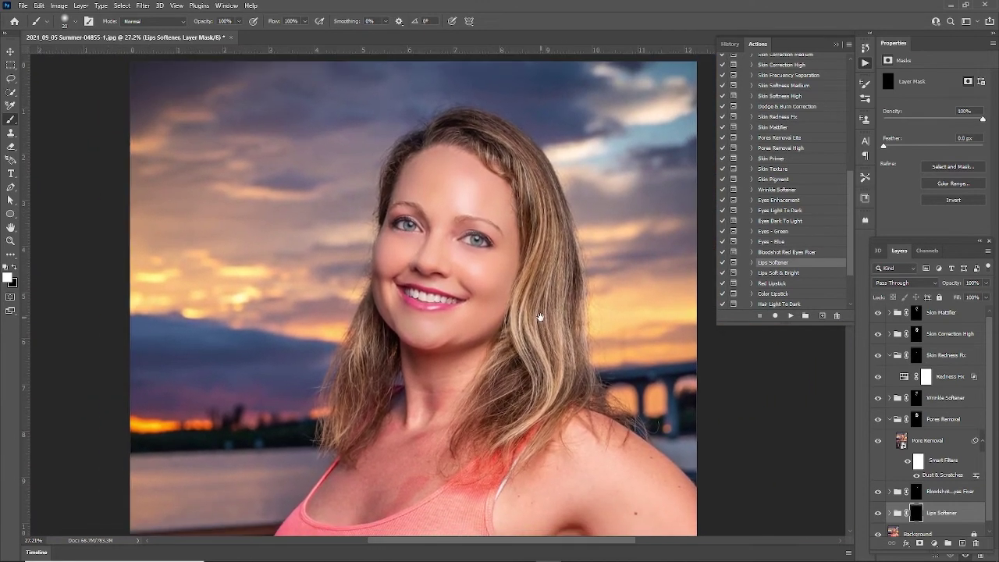
Run the Skin Texture action on the Background layer and continue past its message
scroll(795, 284, down, 2)
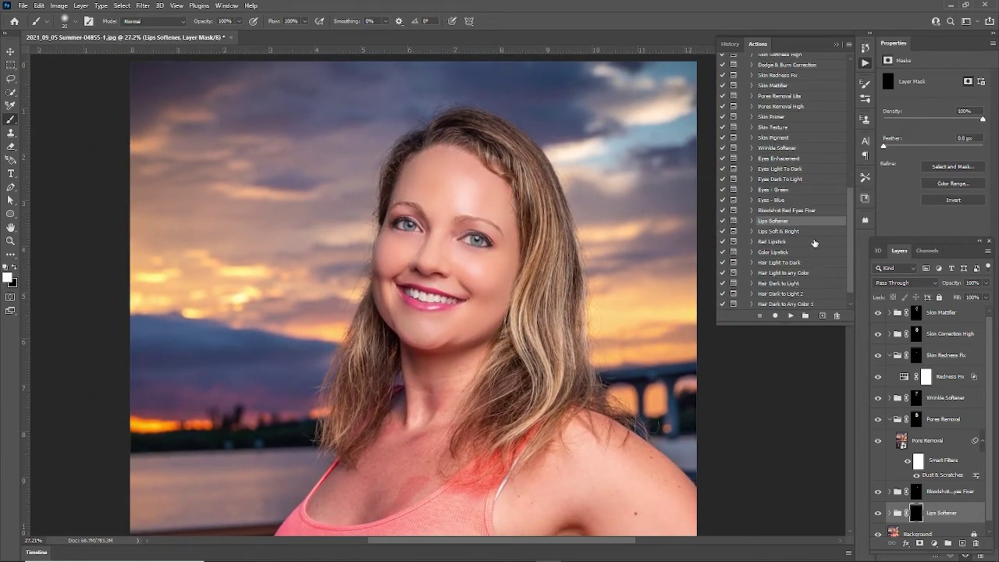
scroll(791, 248, up, 3)
click(785, 161)
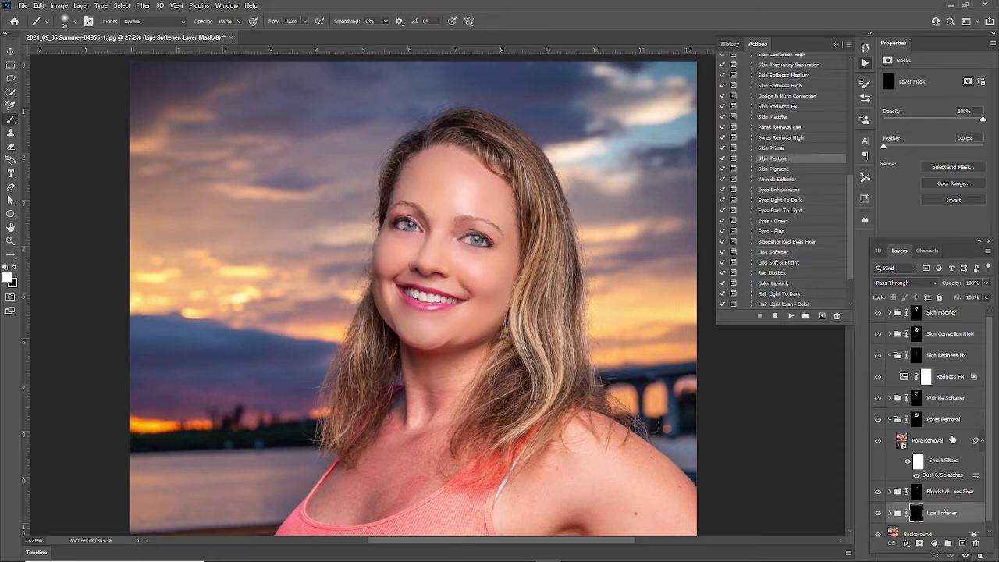
scroll(946, 460, down, 1)
click(947, 528)
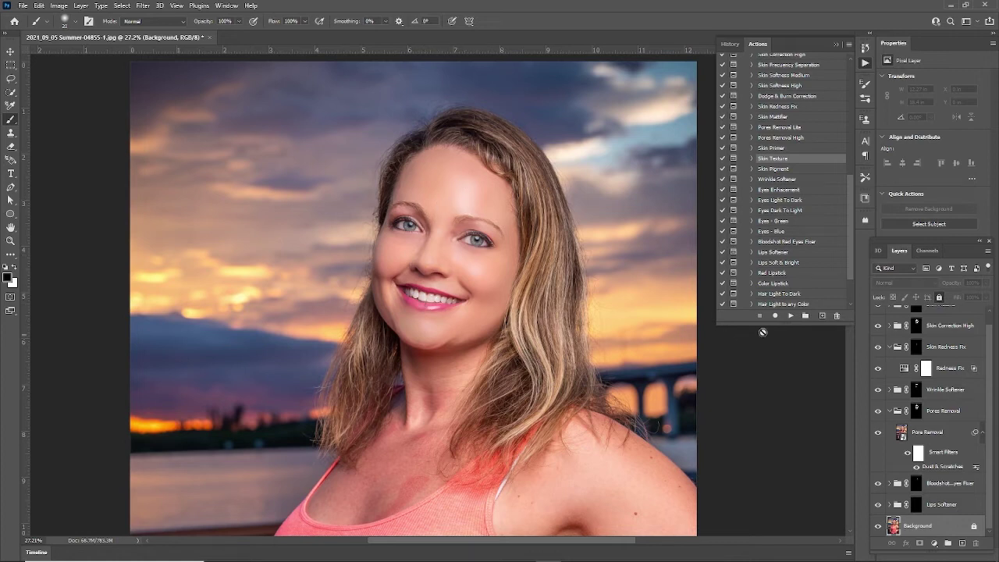
click(791, 316)
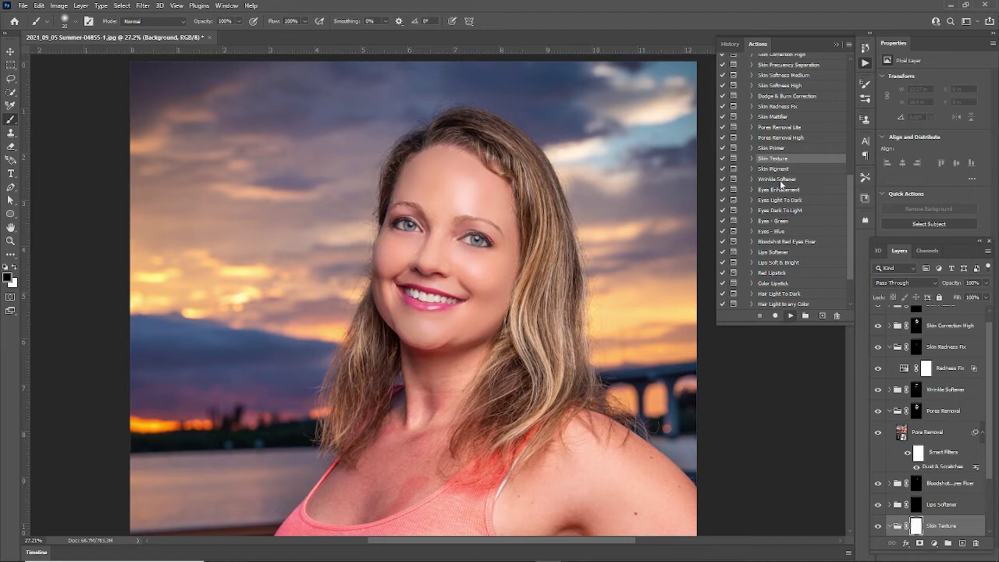
click(449, 211)
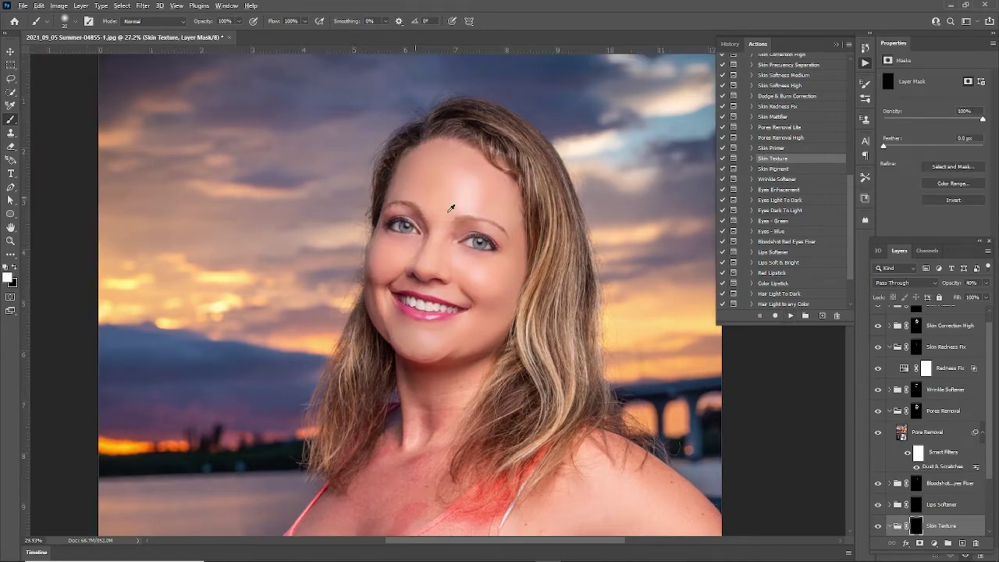
Enlarge the brush to 70 and paint the Skin Texture mask over part of the forehead
scroll(449, 211, up, 10)
mouse_move(457, 137)
mouse_down()
mouse_move(453, 227)
mouse_move(457, 174)
mouse_move(431, 157)
mouse_up()
key(])
key(])
key(])
key(])
key(])
key(])
key(])
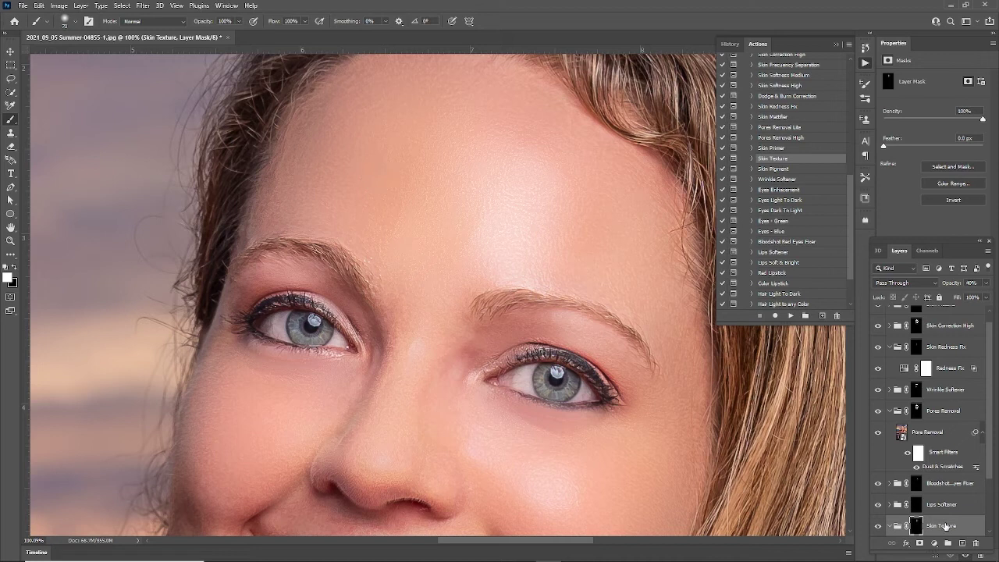
Move the Skin Texture group up the layer stack to directly below the Skin Mattifier group
drag(945, 527, 955, 380)
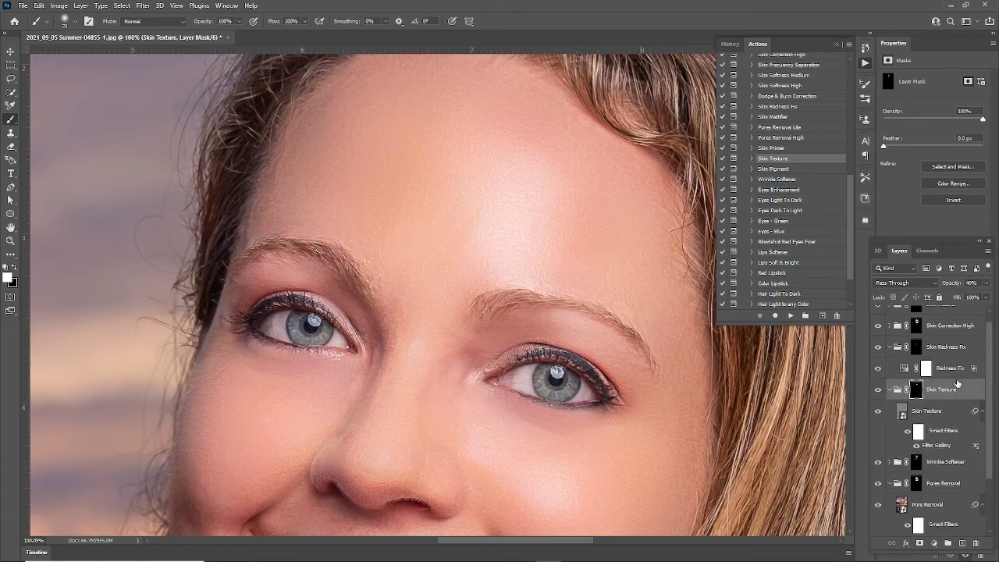
scroll(948, 394, up, 1)
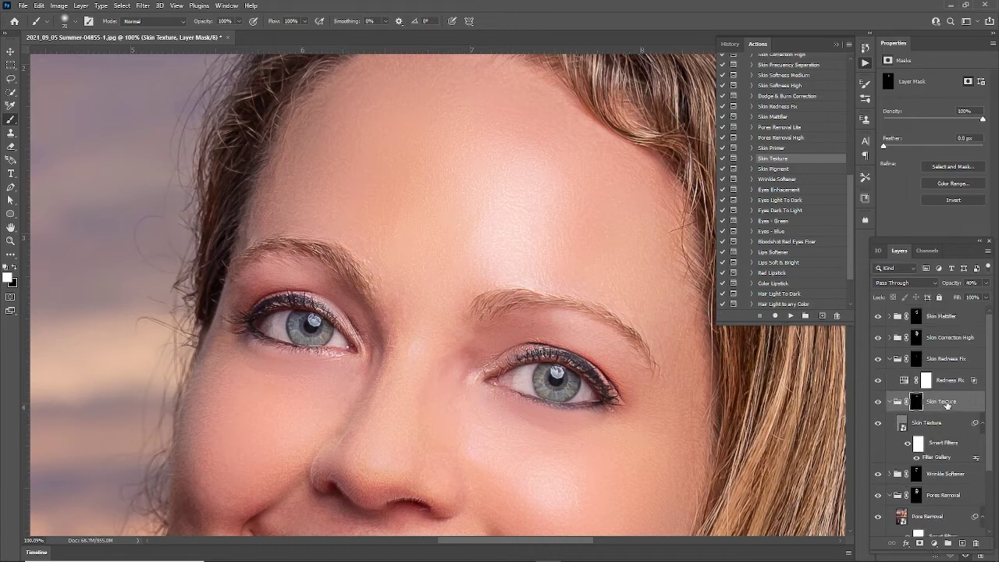
drag(947, 401, 958, 332)
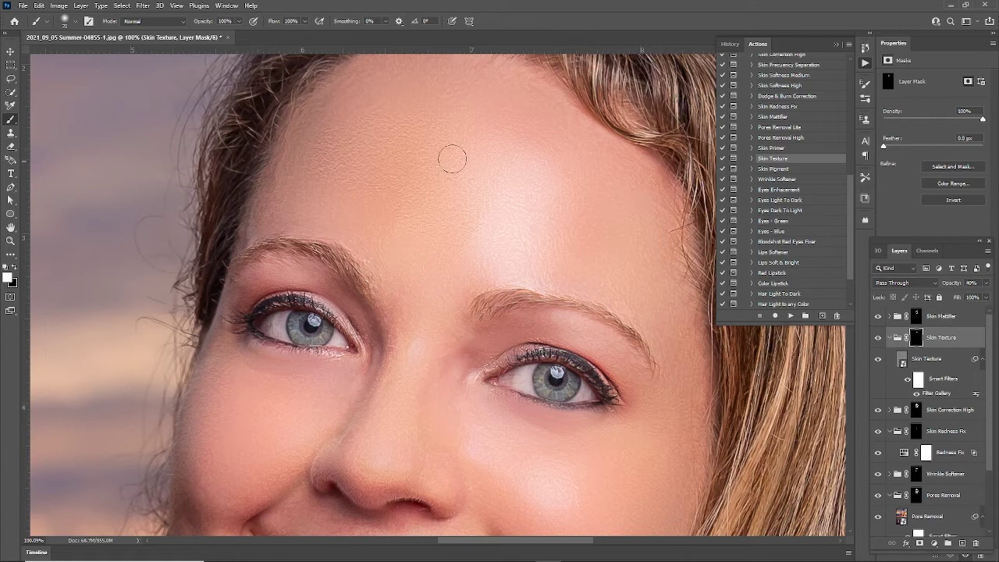
Toggle the Skin Texture group's visibility repeatedly to compare the texture on the forehead
click(877, 337)
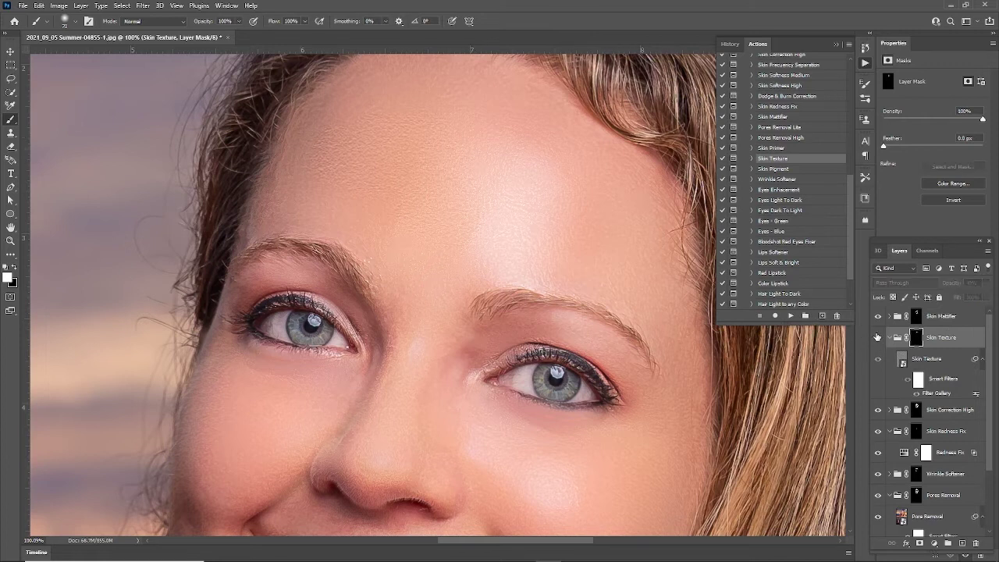
click(877, 337)
click(877, 337)
click(877, 337)
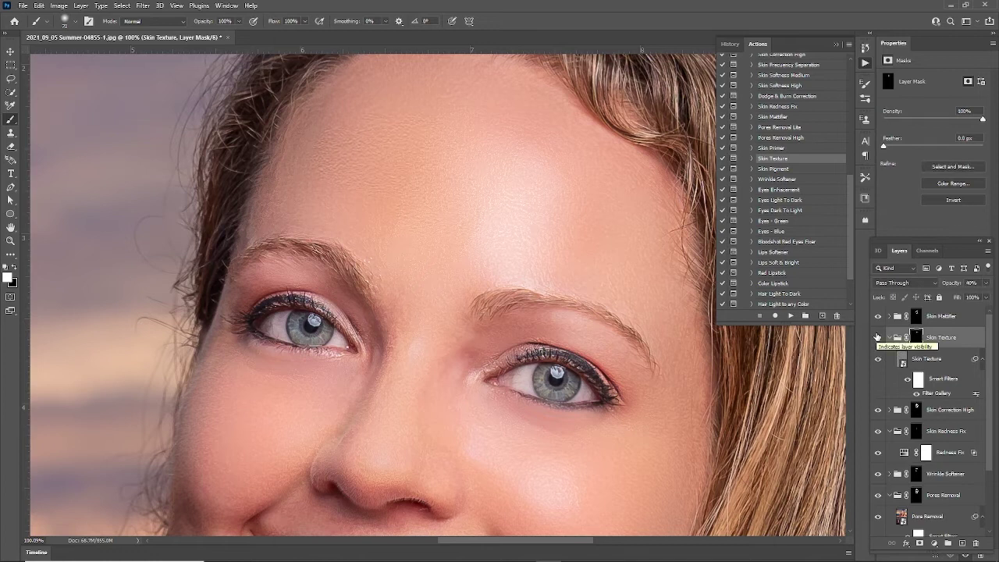
click(877, 337)
click(877, 337)
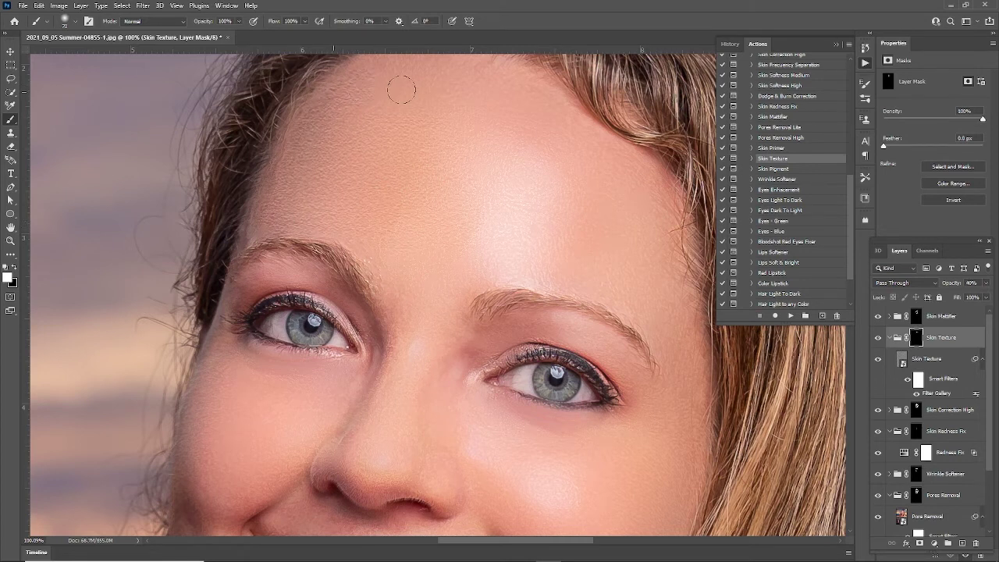
Paint the Skin Texture mask over the rest of the forehead, the temple, cheeks, nose and chin
drag(438, 146, 390, 259)
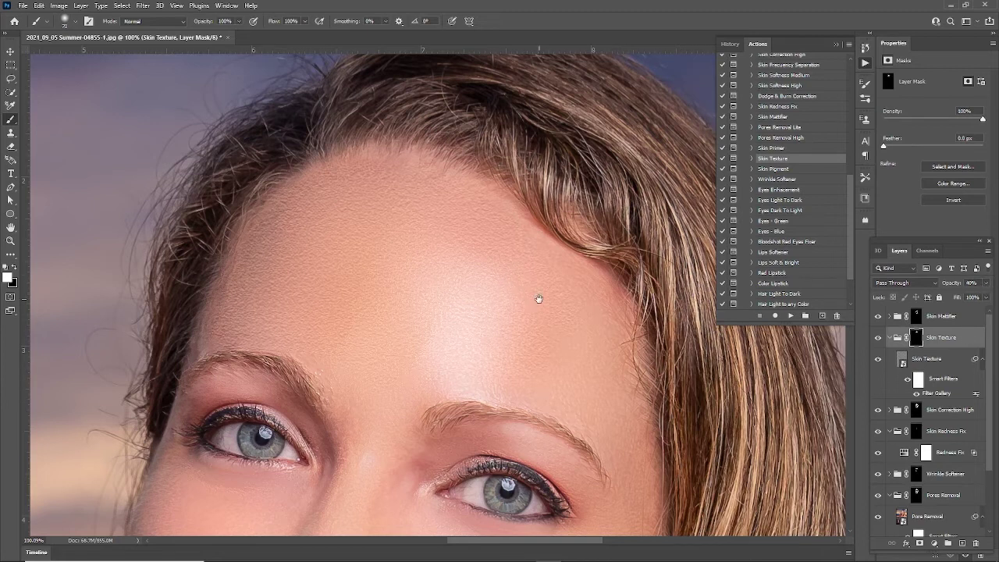
drag(539, 295, 454, 208)
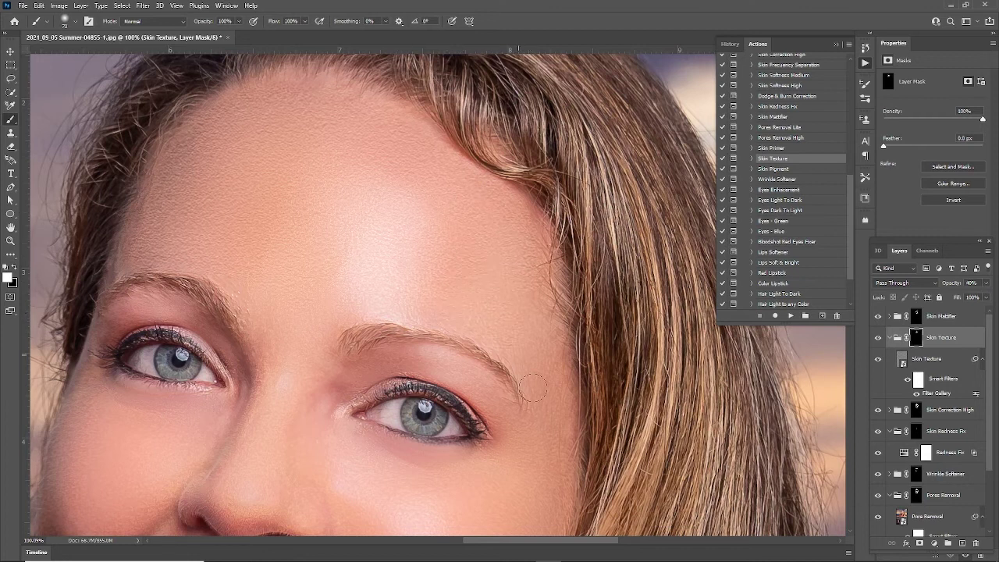
scroll(533, 386, down, 5)
drag(479, 302, 525, 215)
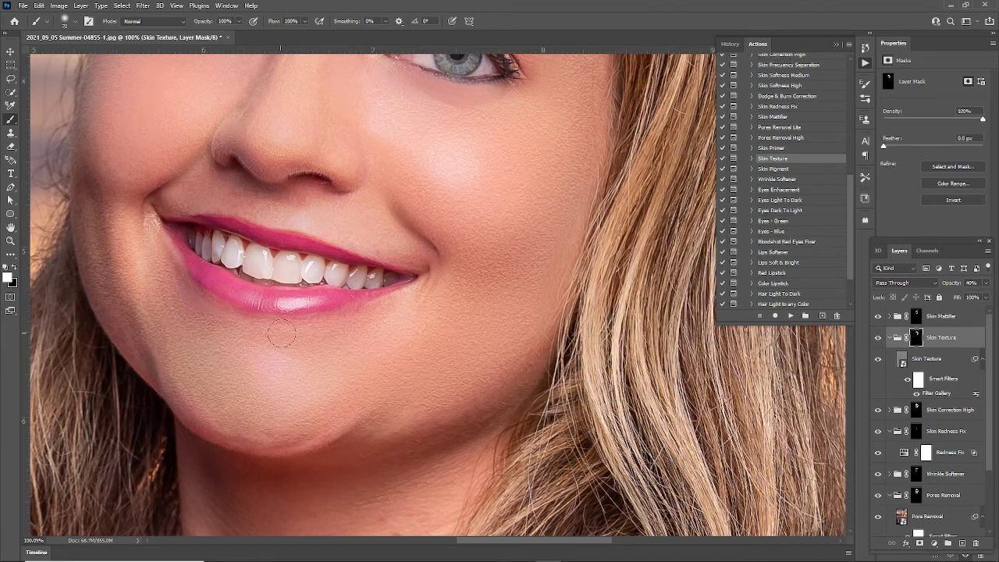
scroll(258, 347, up, 5)
scroll(257, 347, left, 5)
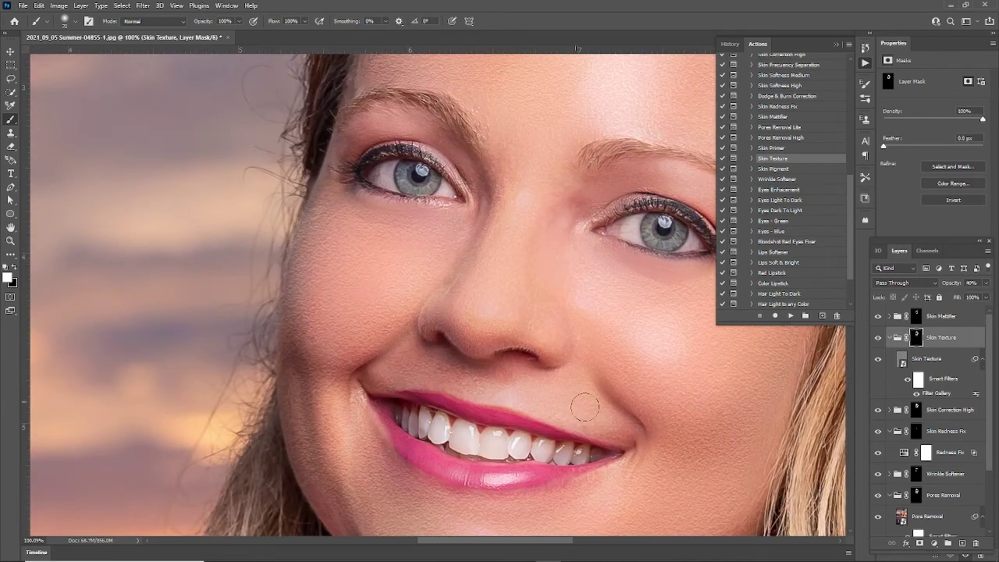
scroll(482, 293, up, 4)
scroll(483, 293, right, 1)
scroll(482, 292, up, 2)
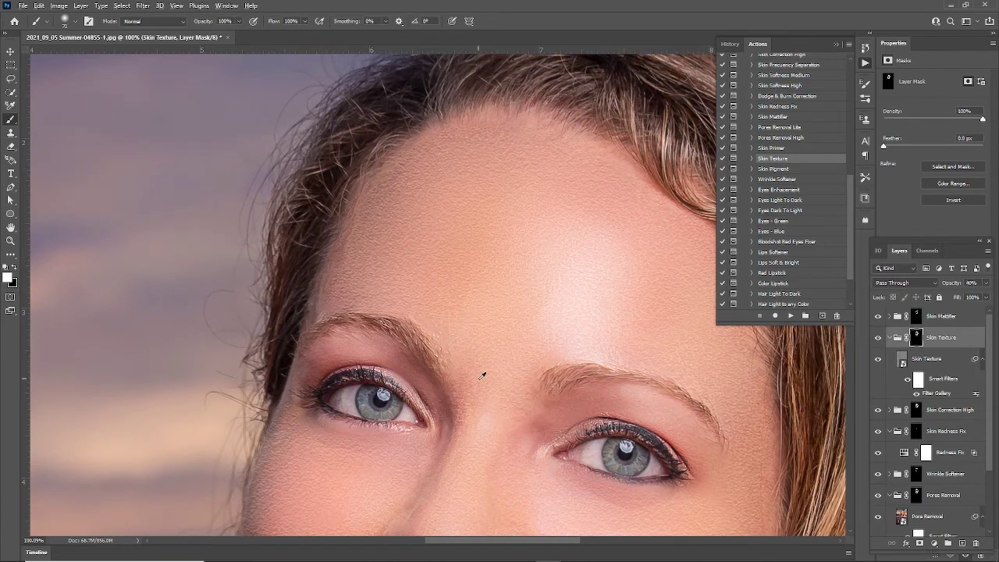
Toggle the Skin Texture group's visibility on the full portrait and examine the face at different magnifications
scroll(486, 363, down, 3)
drag(529, 432, 509, 342)
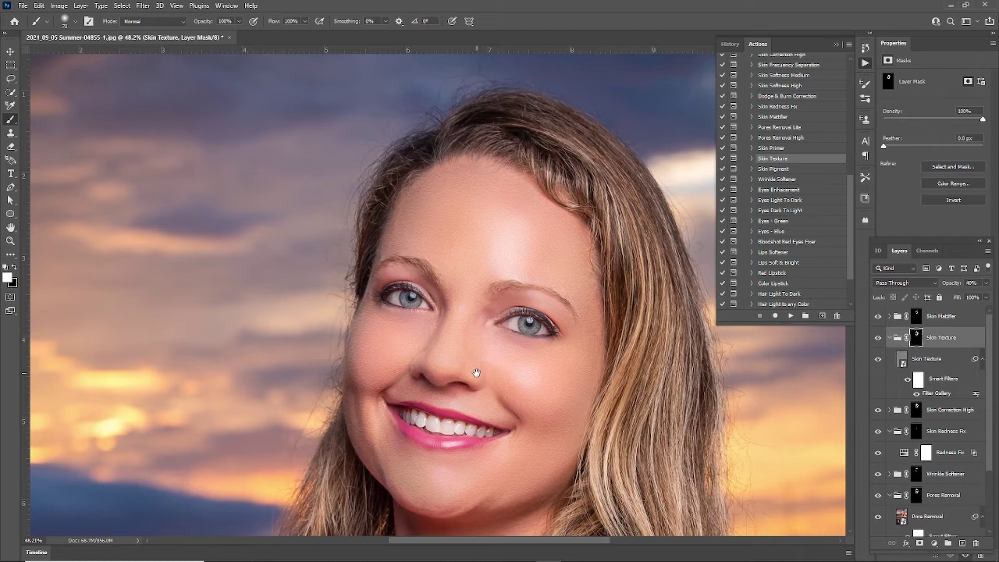
drag(476, 373, 476, 337)
scroll(479, 359, down, 3)
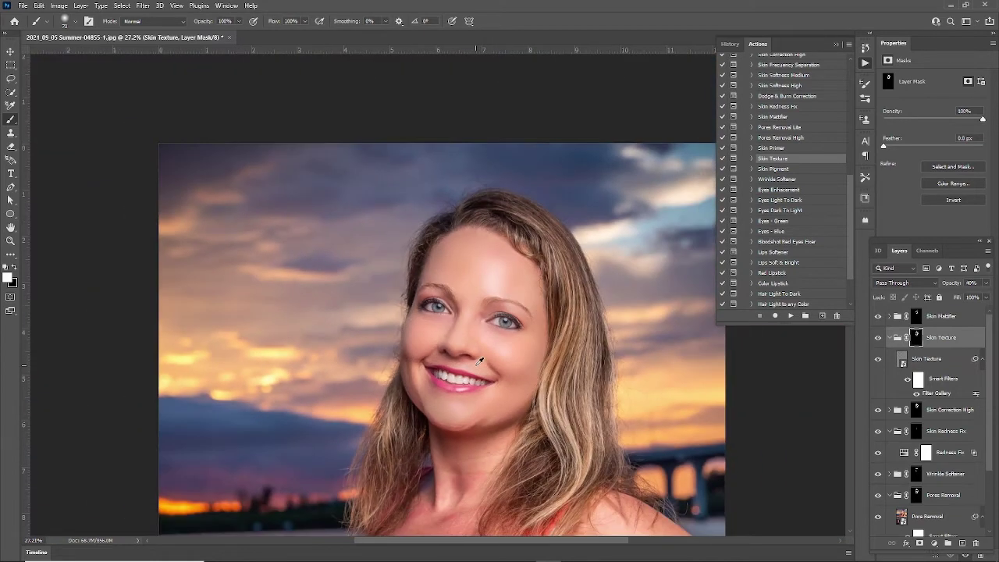
drag(488, 386, 484, 314)
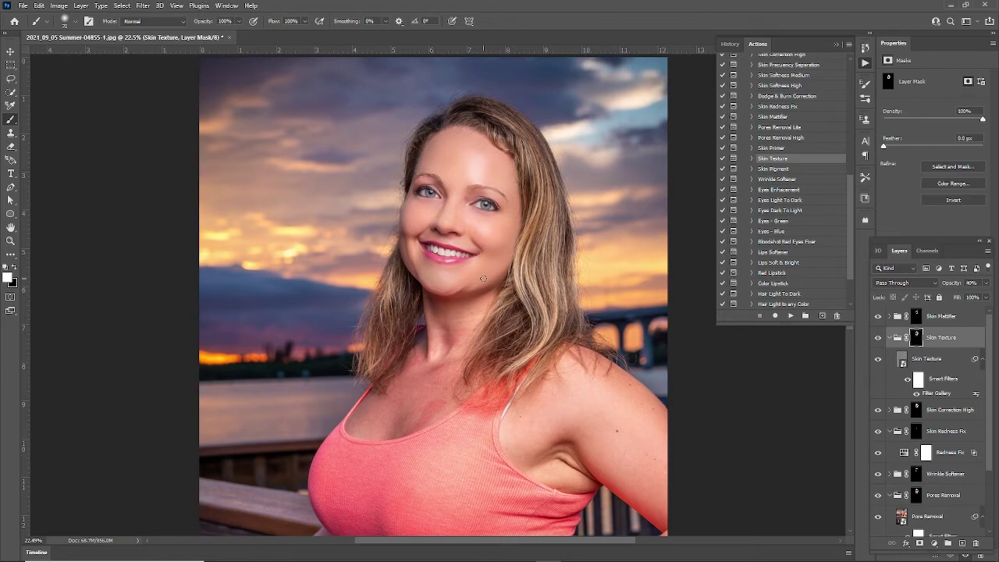
click(877, 337)
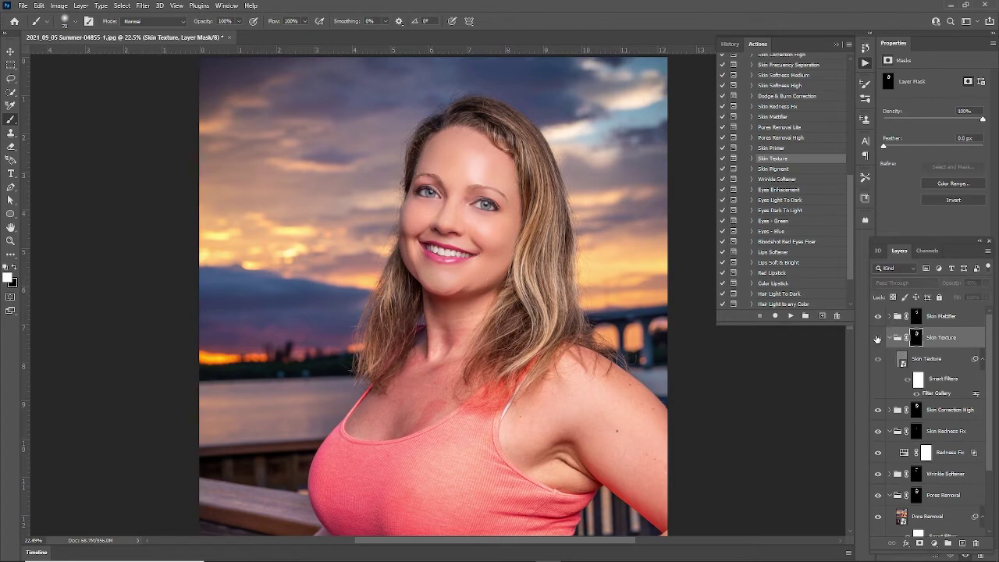
click(877, 338)
click(877, 337)
click(877, 338)
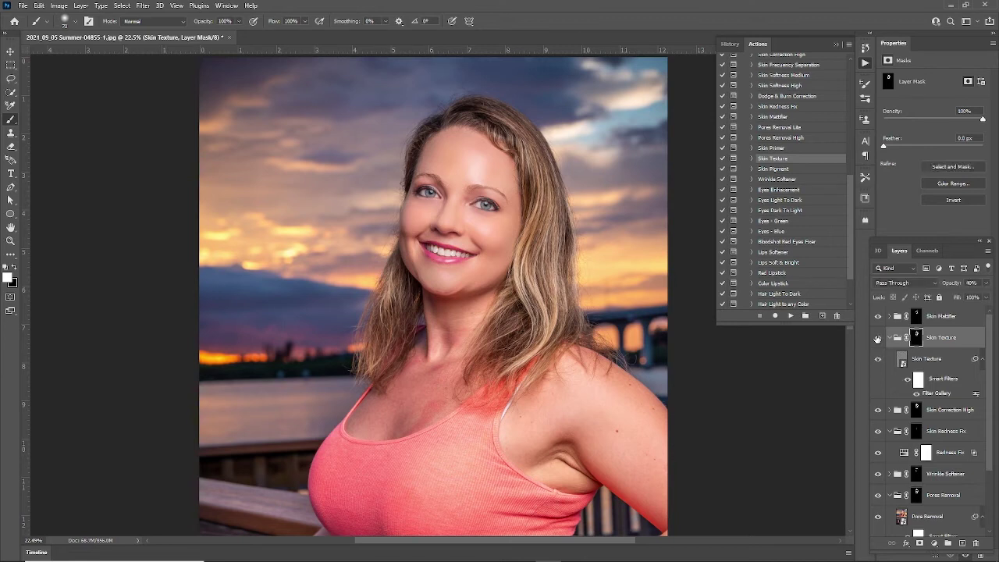
click(877, 338)
click(877, 338)
scroll(463, 192, up, 3)
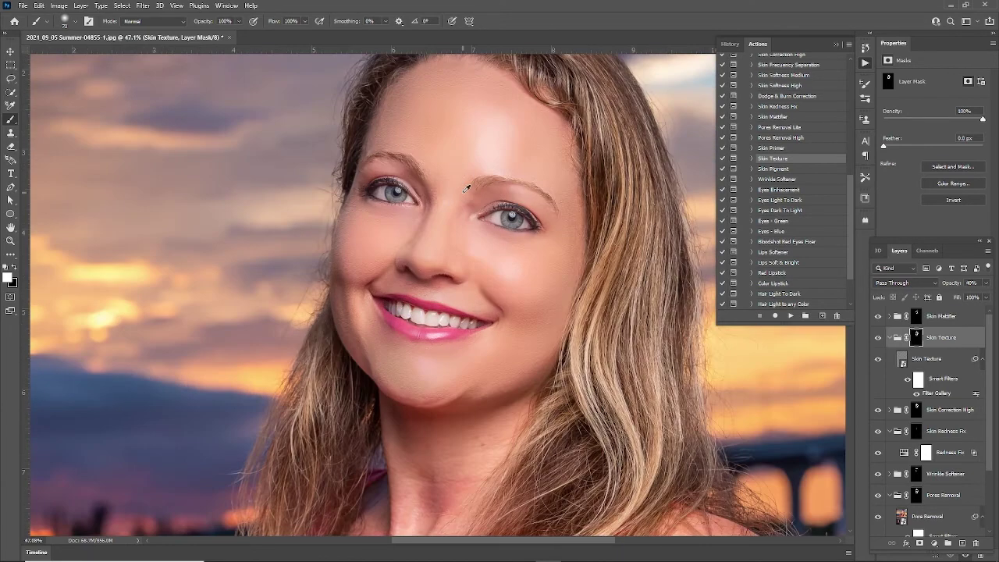
scroll(466, 189, down, 2)
scroll(473, 185, down, 2)
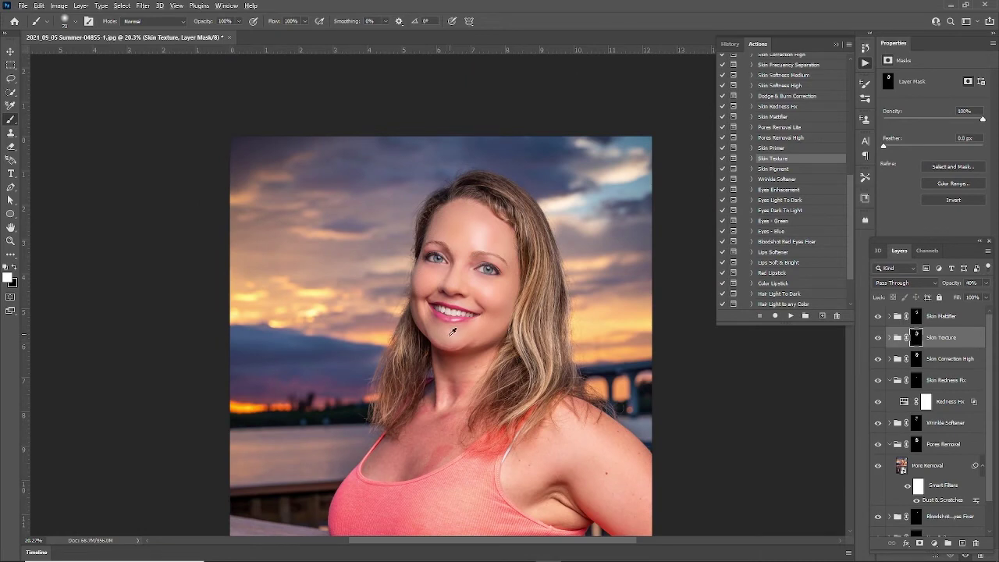
Run the Skin Primer action on the Background layer and place its group at the top of the layer stack
scroll(452, 331, up, 5)
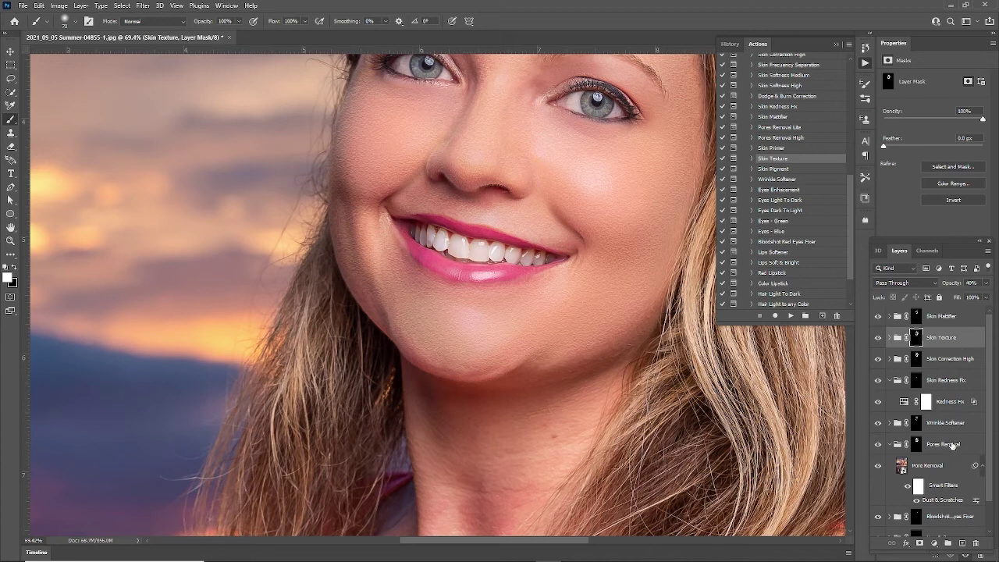
scroll(951, 447, down, 2)
click(950, 529)
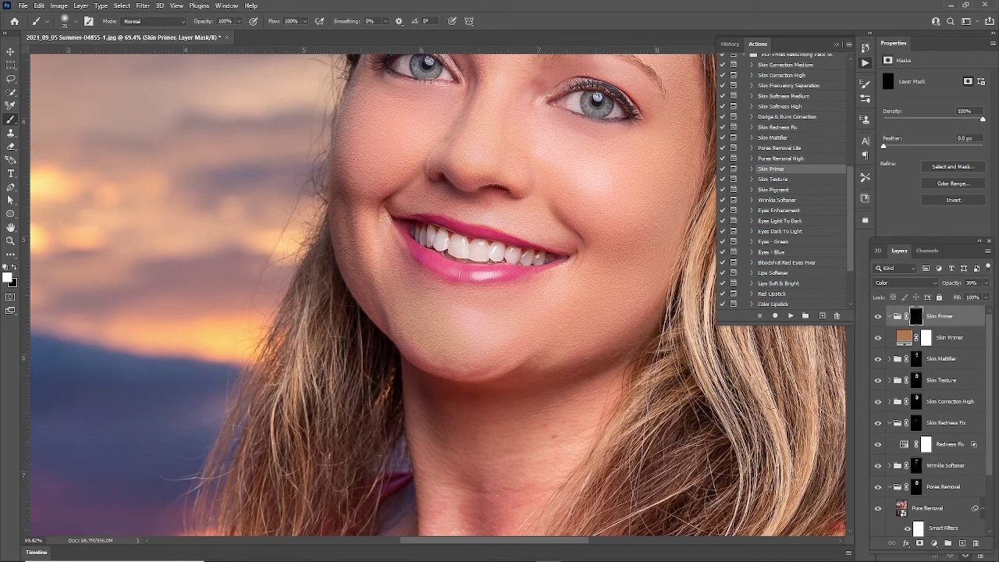
Change the Skin Primer fill layer's solid colour to the dark reddish brown 802b0d
click(903, 337)
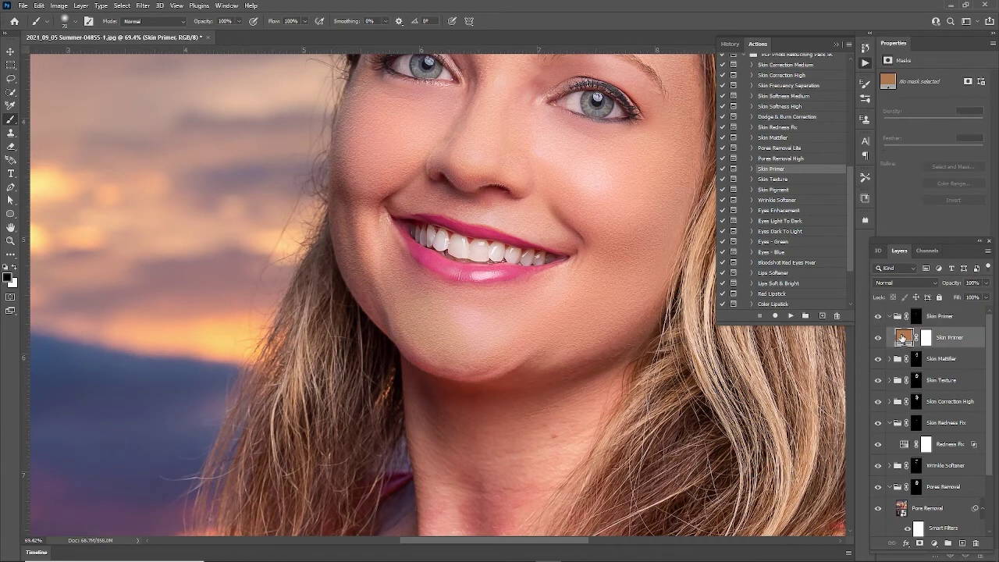
double_click(903, 337)
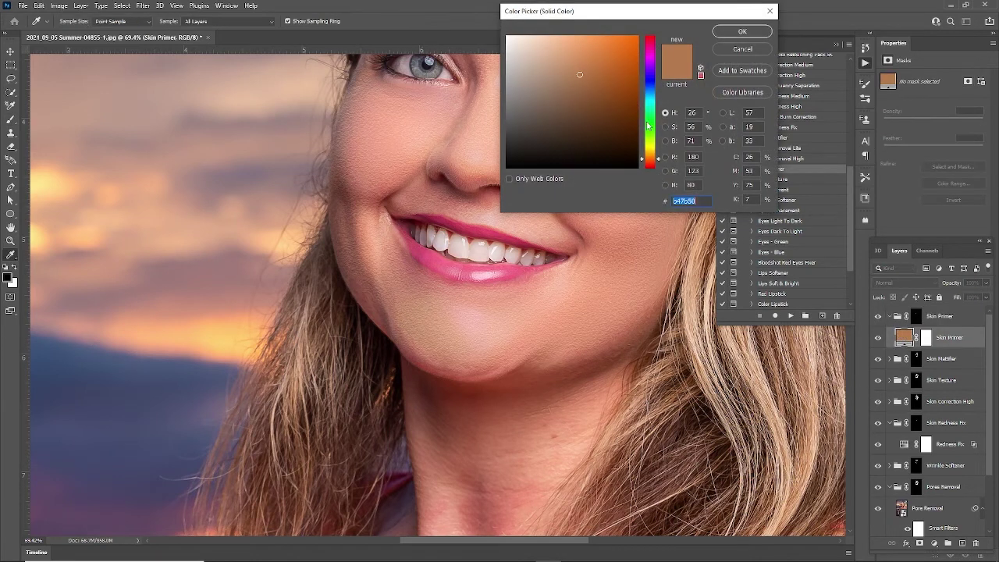
text(974507)
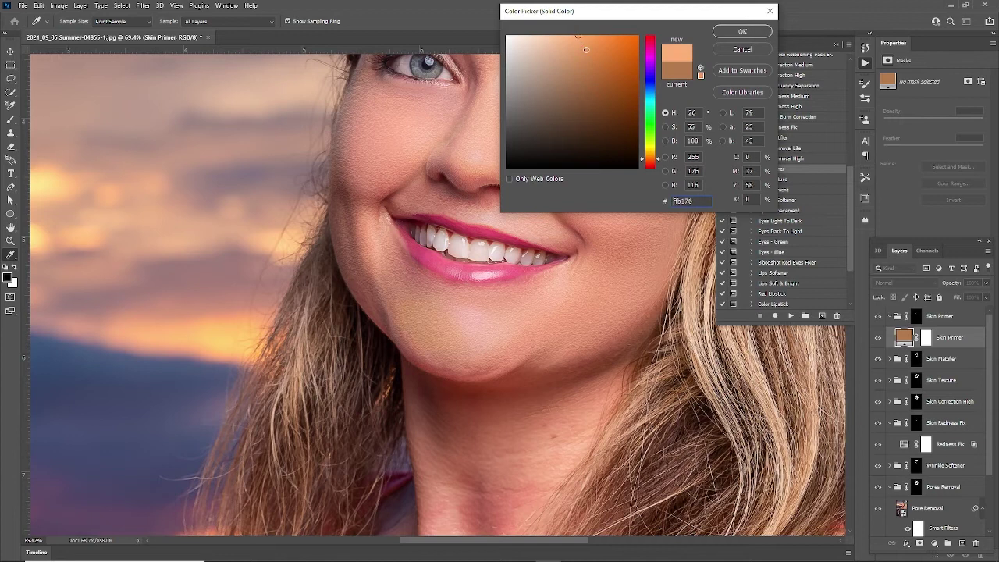
text(8f3d00)
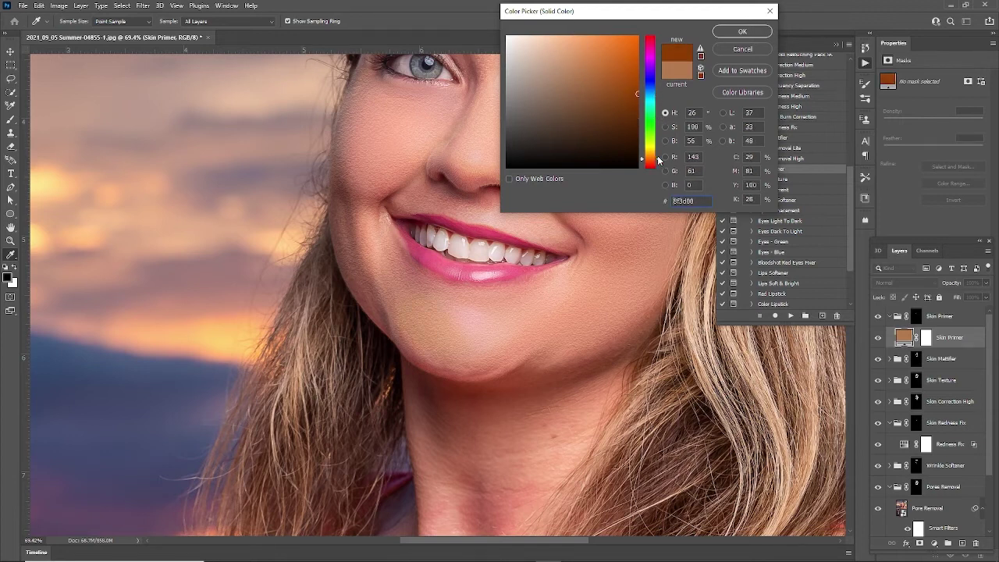
drag(657, 160, 658, 166)
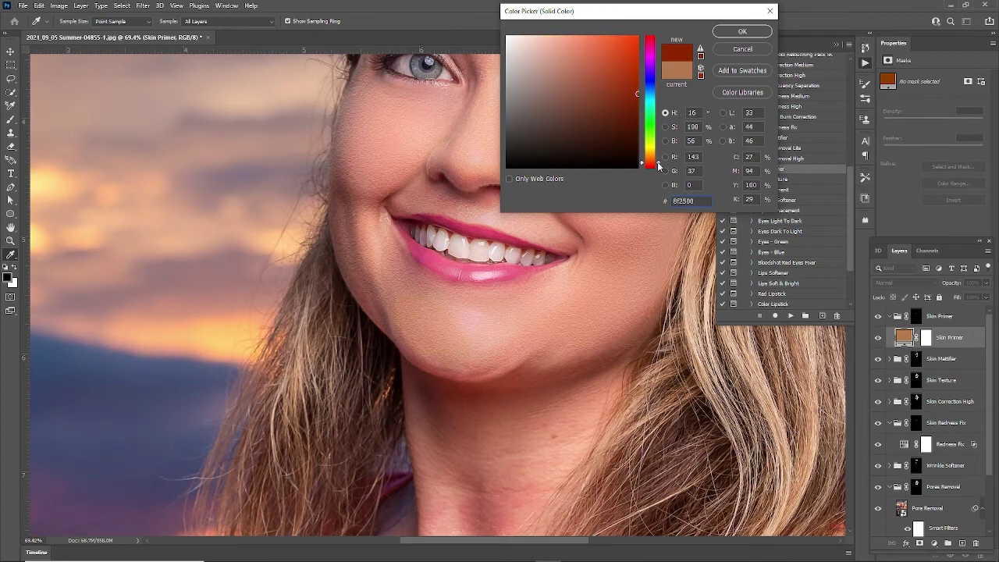
mouse_move(634, 98)
mouse_down()
mouse_move(605, 69)
mouse_move(609, 85)
mouse_move(598, 63)
mouse_move(616, 122)
mouse_move(619, 93)
mouse_move(626, 102)
mouse_up()
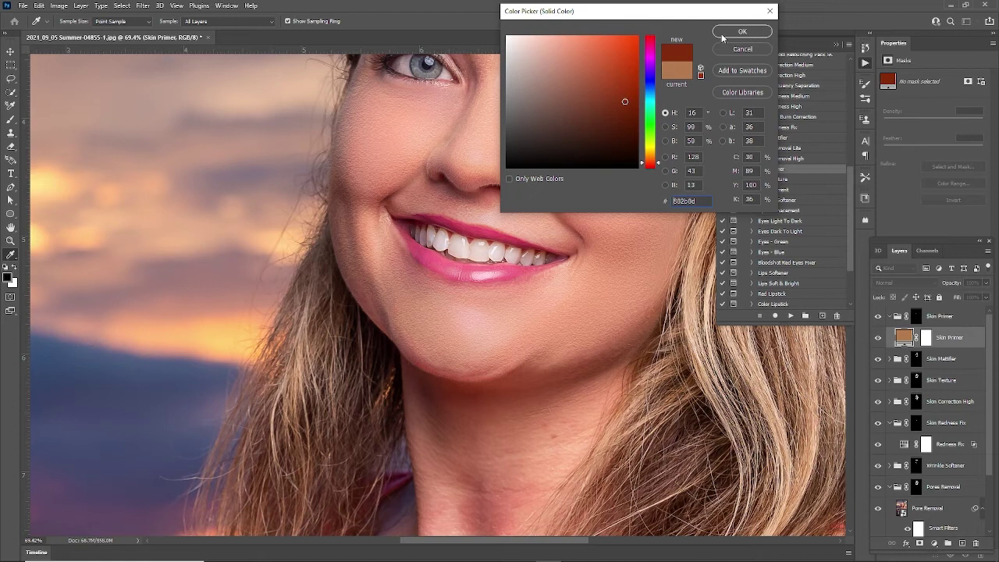
click(739, 32)
Toggle the Skin Primer fill layer's visibility and examine the skin tone on the face and the full portrait
click(877, 337)
scroll(548, 327, down, 5)
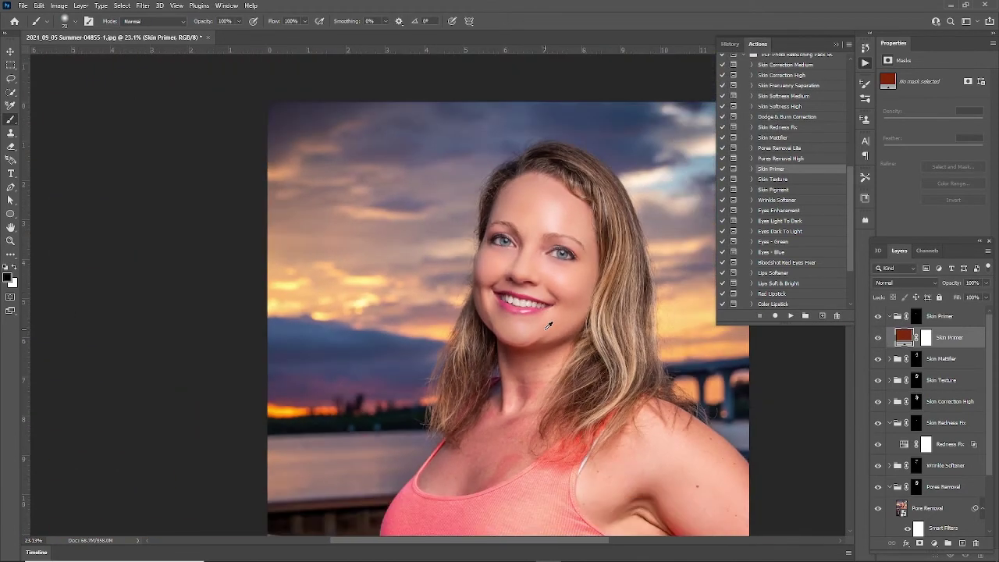
scroll(572, 256, down, 2)
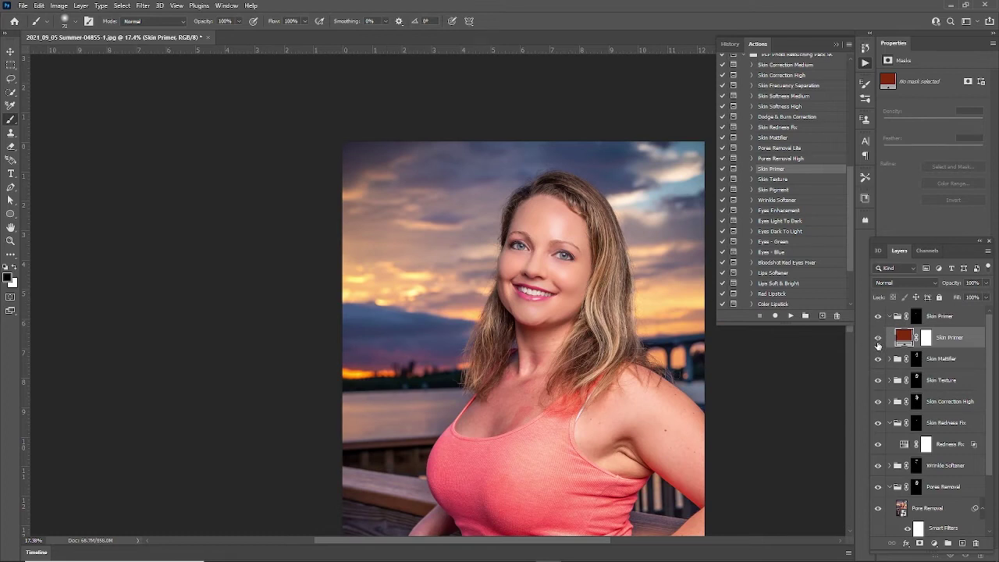
click(878, 337)
click(878, 338)
scroll(940, 410, down, 3)
scroll(631, 388, down, 1)
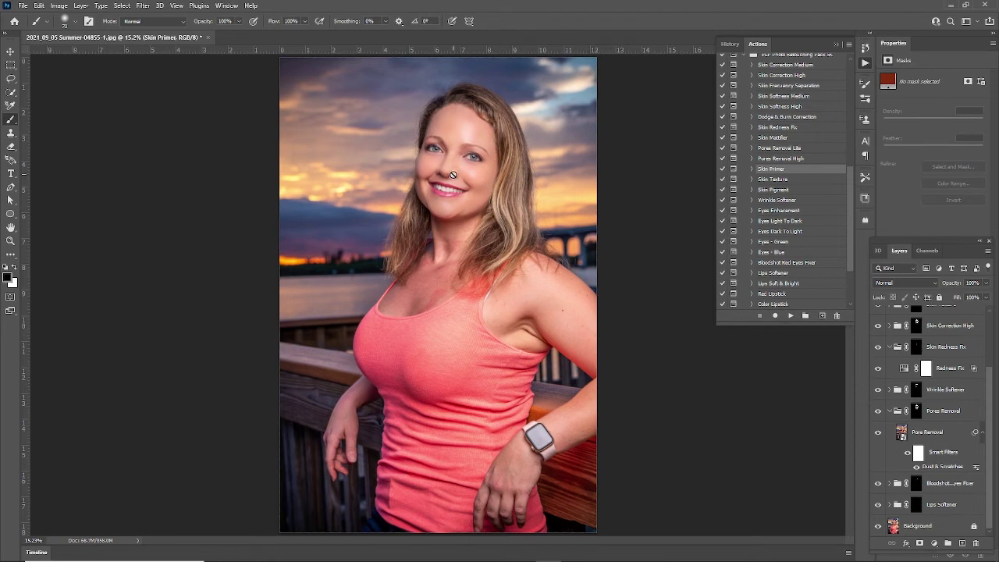
scroll(464, 149, up, 5)
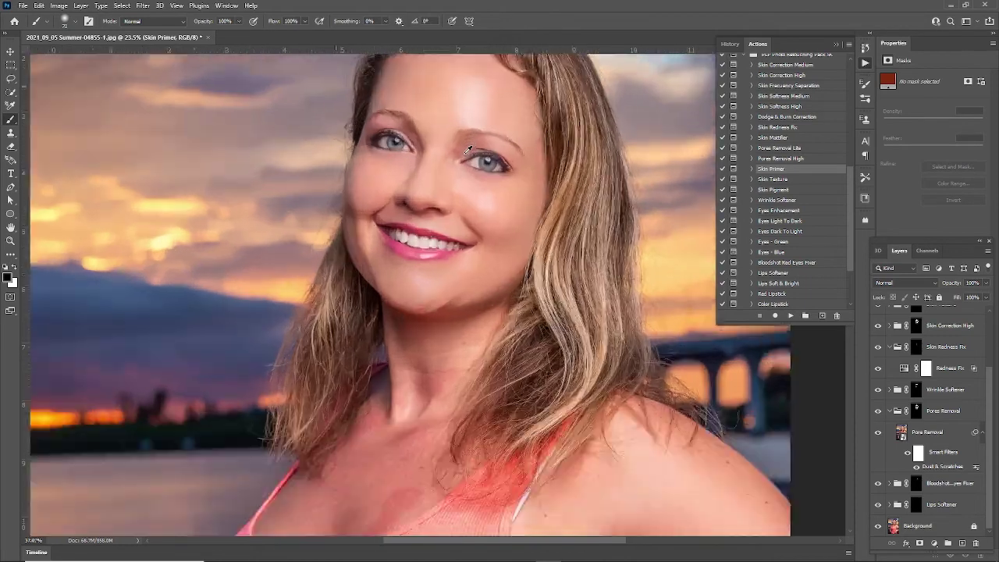
scroll(444, 127, down, 4)
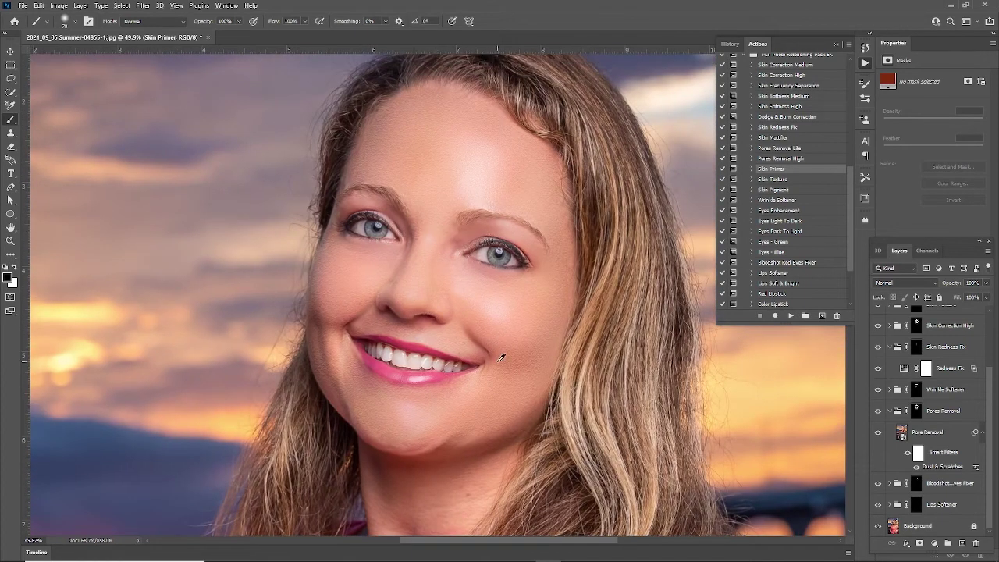
scroll(501, 356, down, 3)
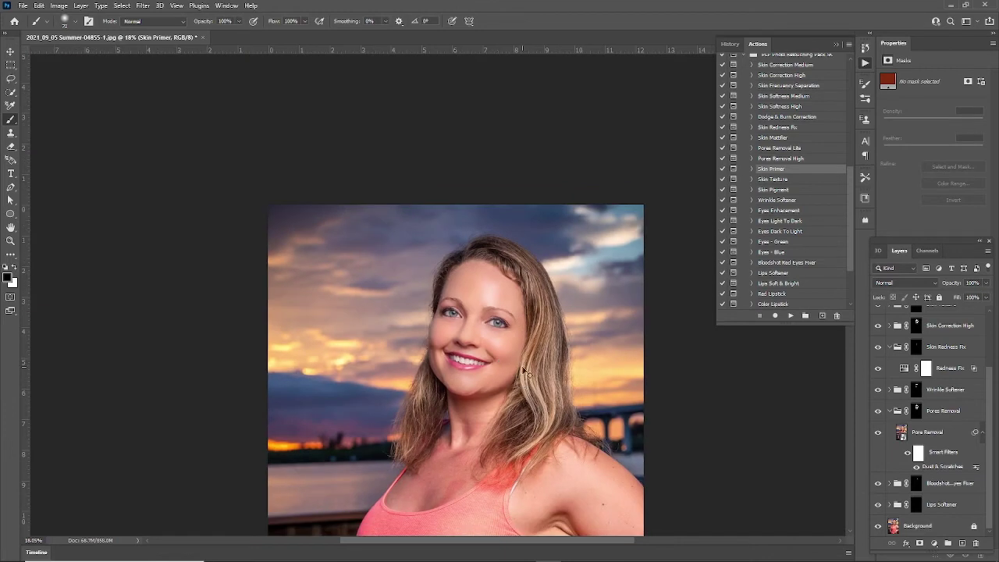
scroll(554, 311, down, 1)
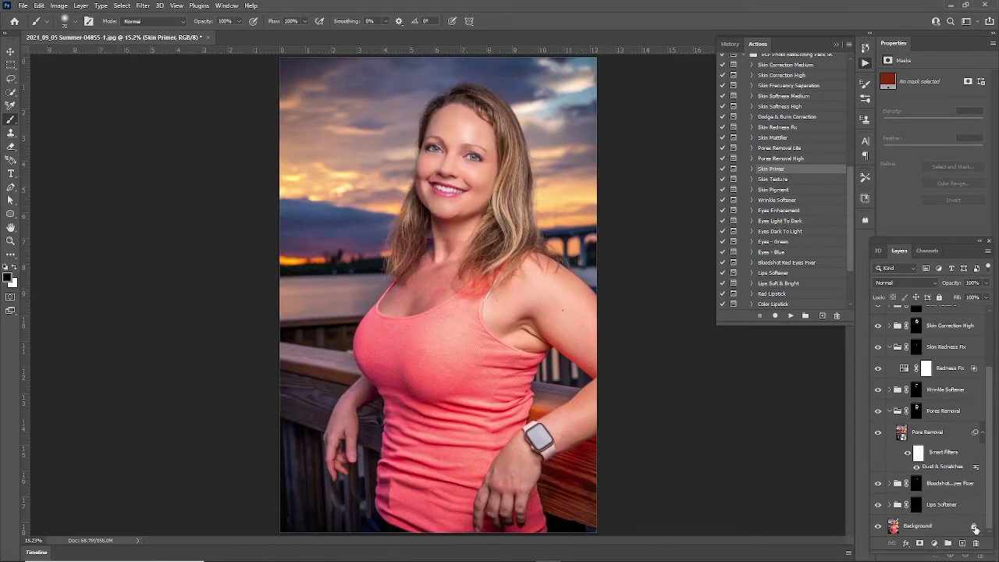
Duplicate the Background layer and place the copy at the top of the layer stack
click(954, 531)
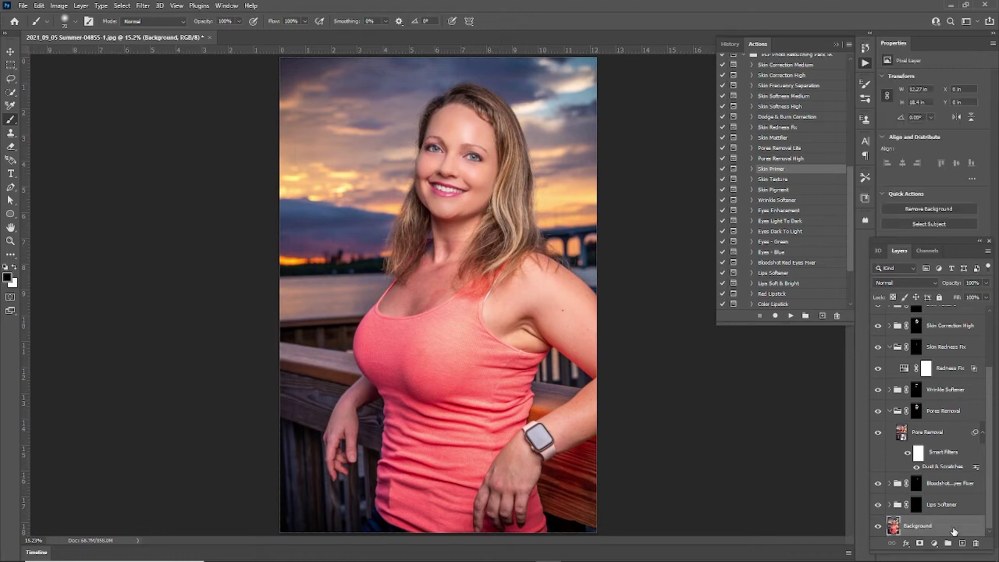
drag(954, 531, 951, 298)
drag(946, 304, 946, 306)
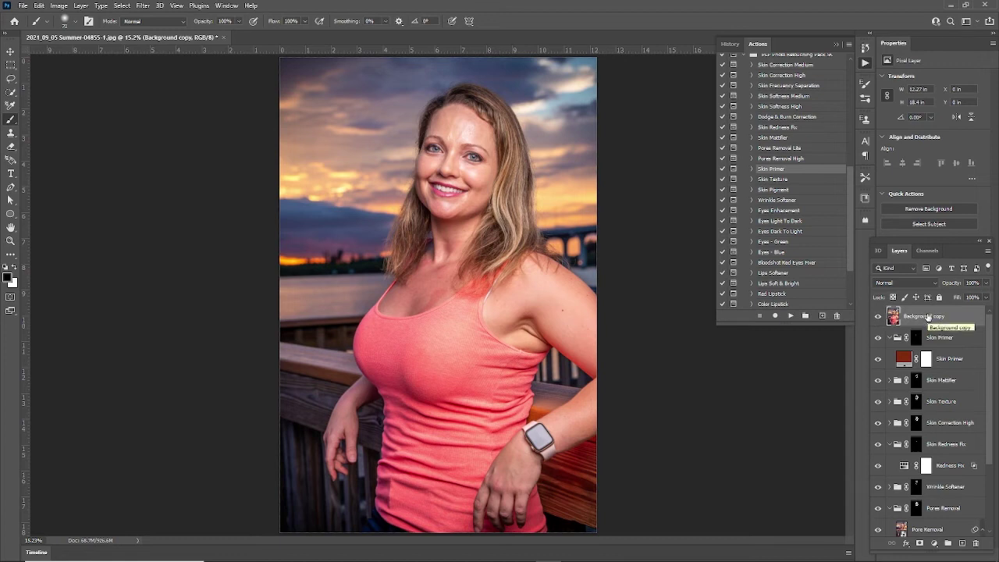
Toggle the Background copy layer's visibility to compare the original and retouched versions of the full portrait
click(877, 317)
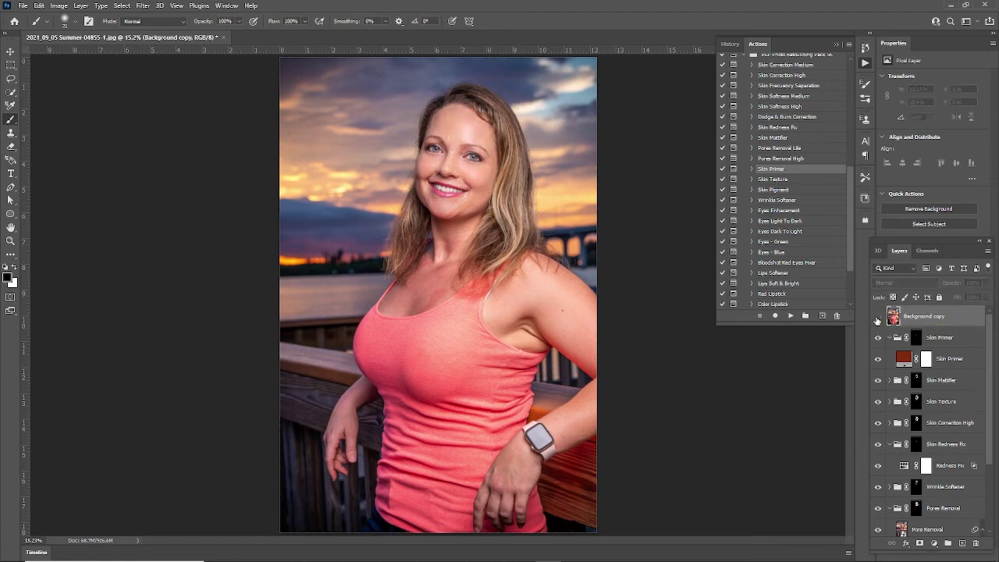
click(877, 317)
click(877, 317)
click(878, 317)
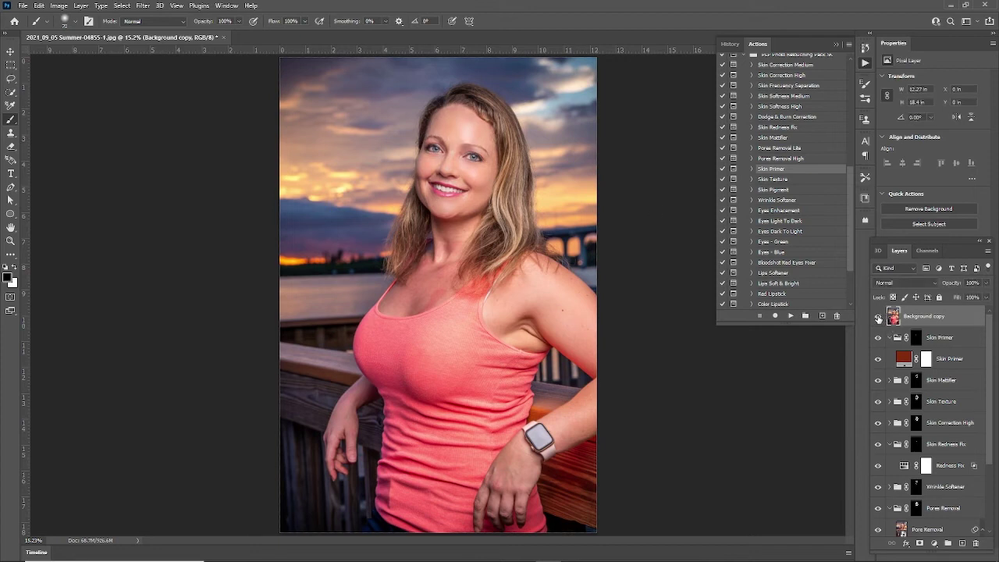
click(878, 317)
Compare the original and retouched face up close by switching the Background copy layer off and on
scroll(477, 117, up, 5)
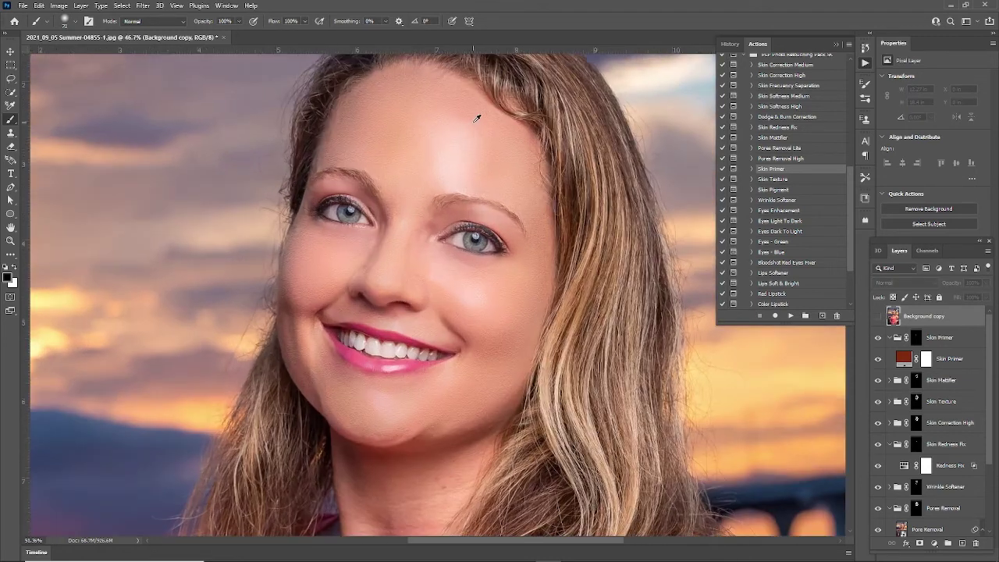
scroll(457, 179, up, 1)
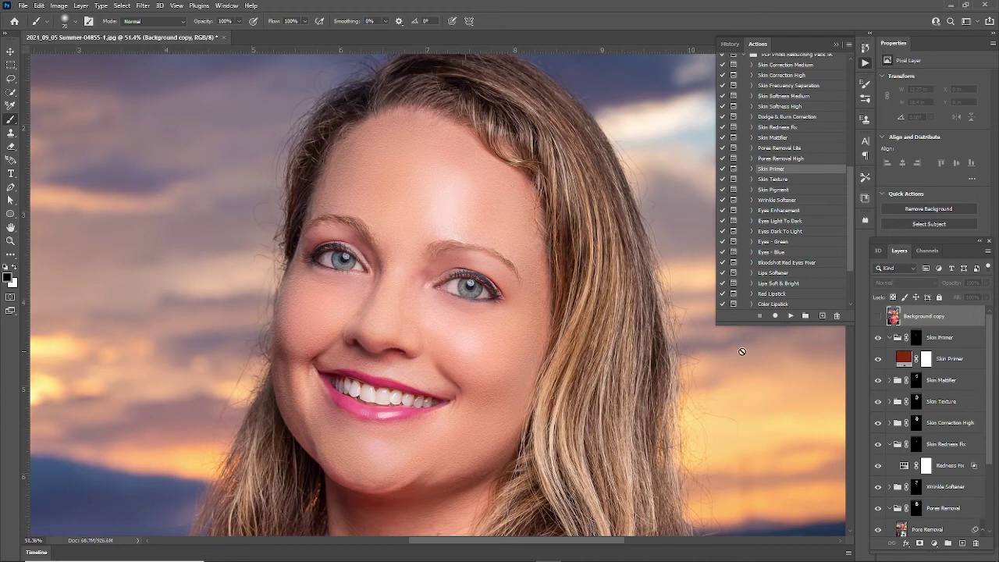
click(879, 317)
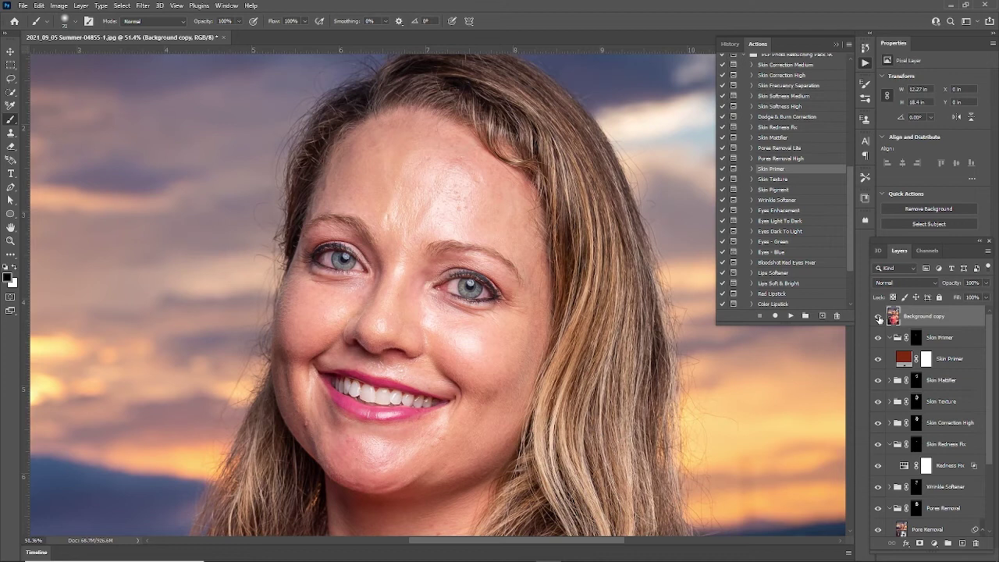
click(879, 318)
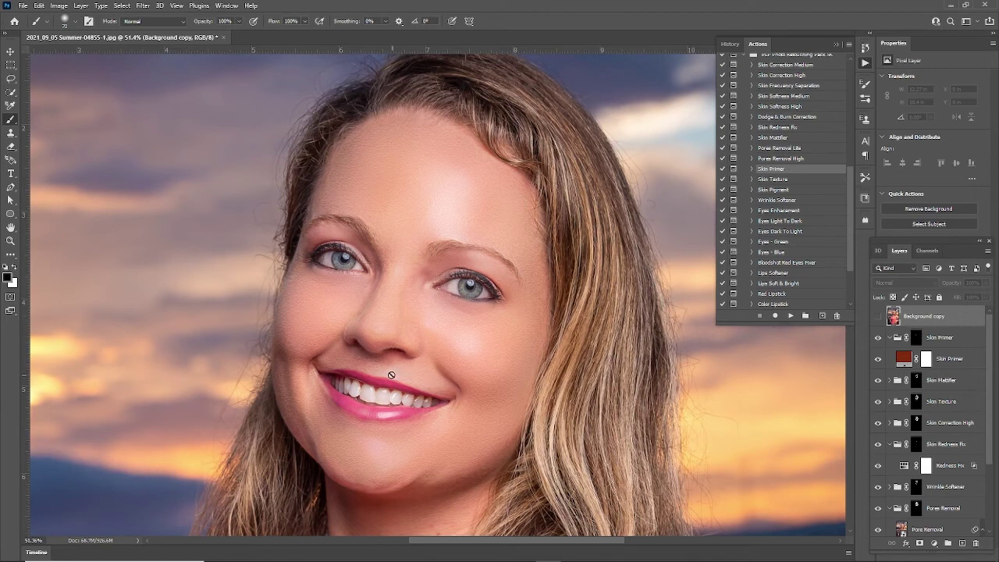
click(877, 316)
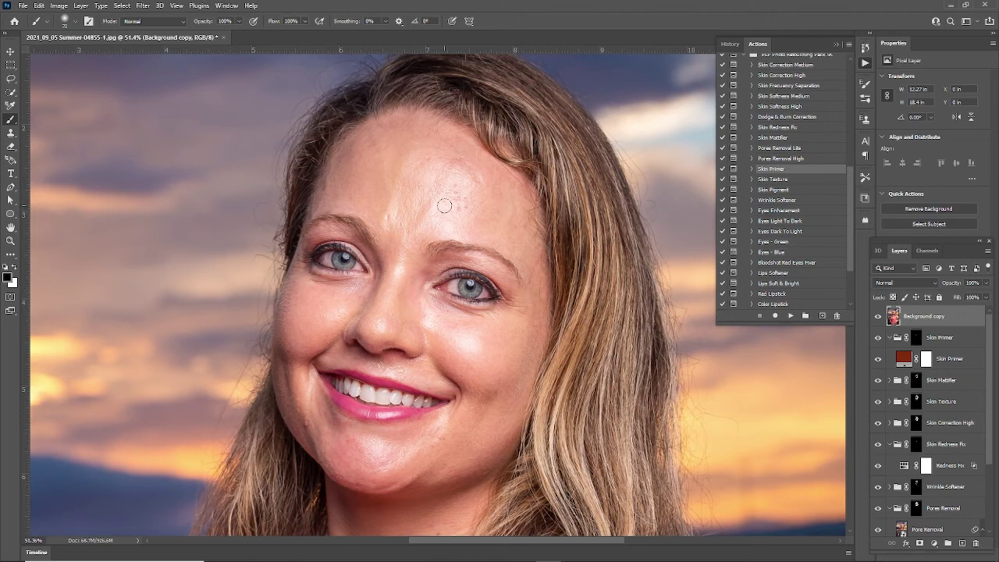
click(877, 316)
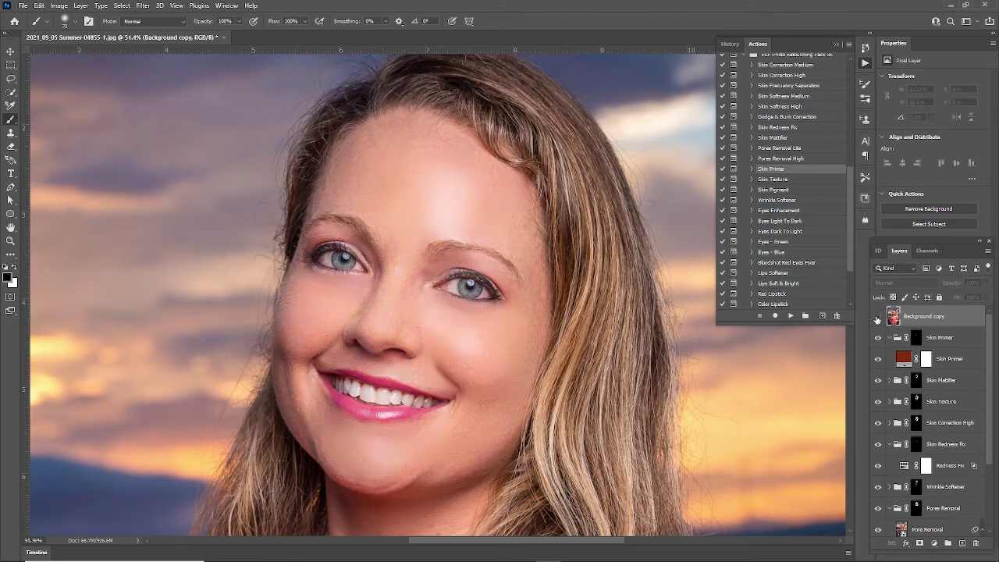
click(877, 316)
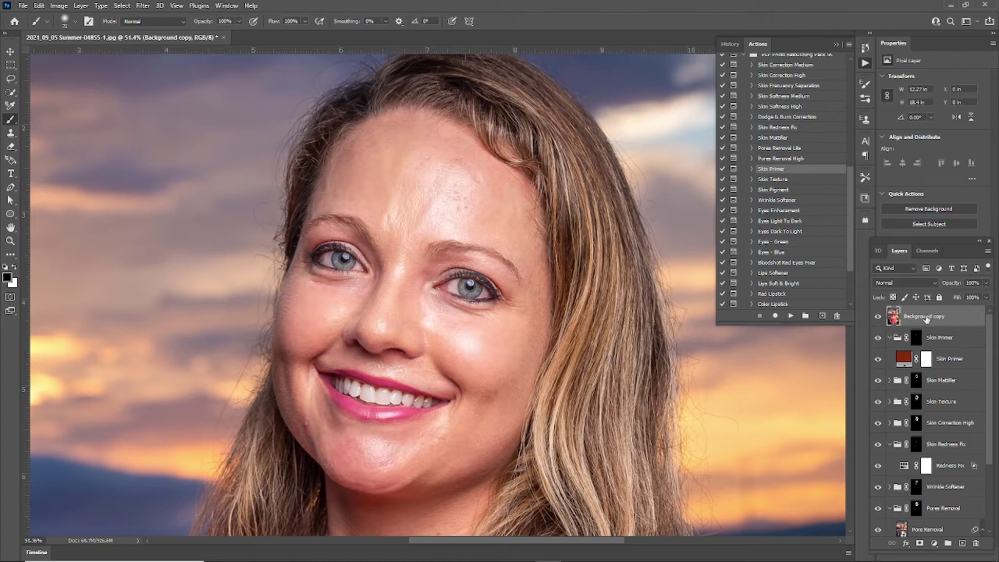
Set the Background copy layer's opacity to 30% to blend some original skin detail back in
click(987, 283)
drag(986, 297, 951, 297)
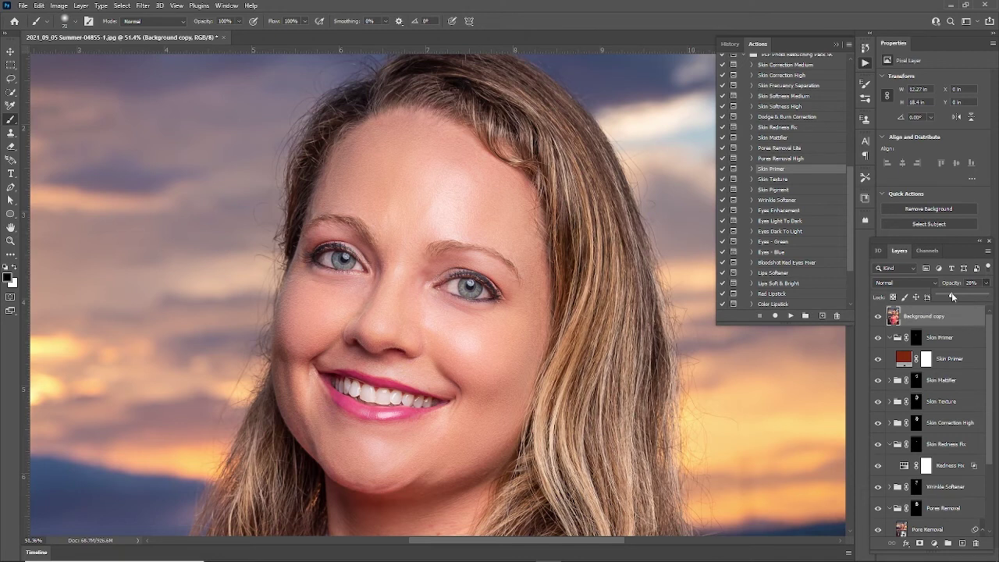
drag(951, 297, 954, 296)
text(30)
Toggle the 30% Background copy layer's visibility to compare the blended skin detail on the face
click(877, 316)
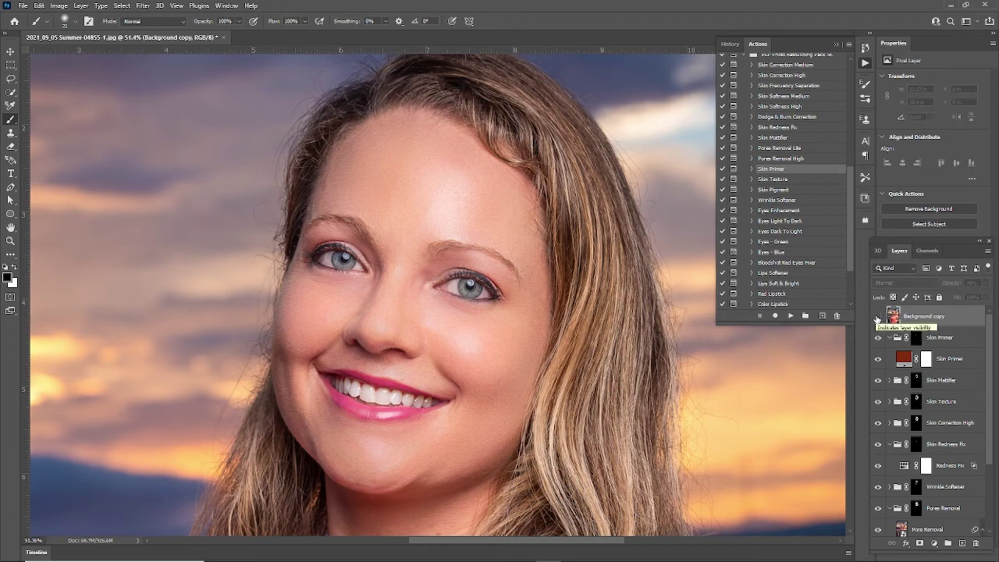
click(877, 316)
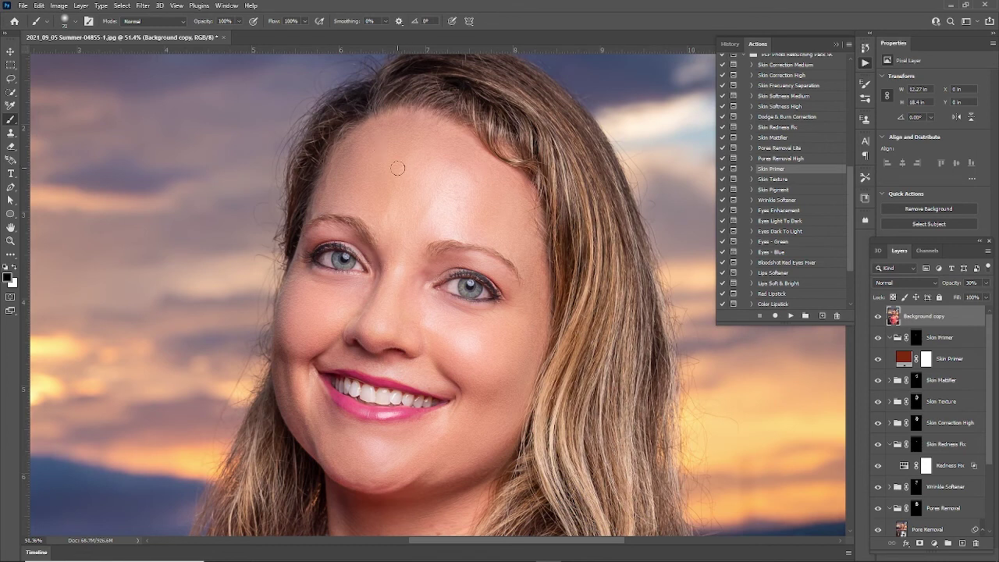
click(878, 316)
click(878, 316)
Examine the wider portrait with the 30% Background copy layer switched off and on
scroll(518, 385, down, 3)
drag(538, 447, 517, 298)
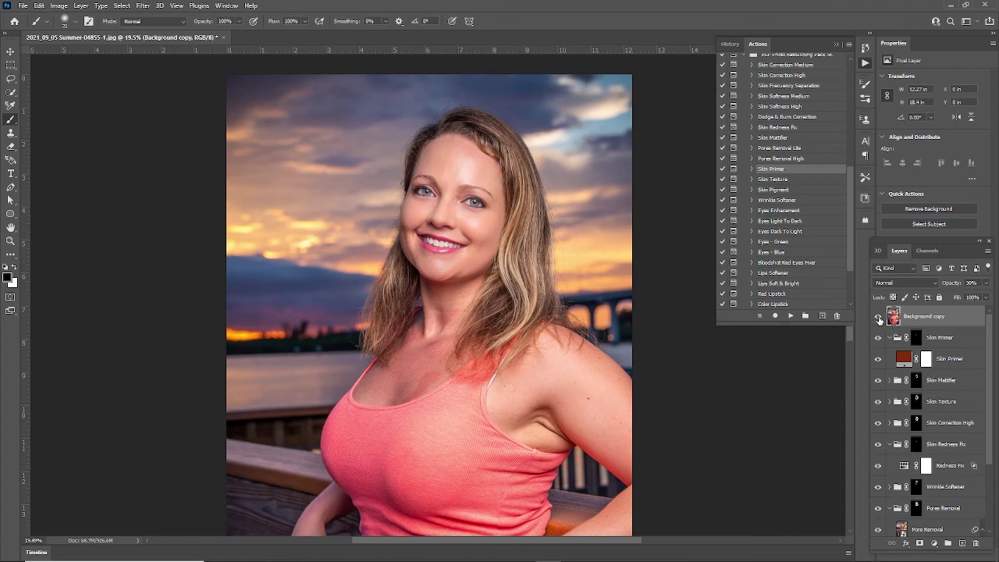
click(877, 316)
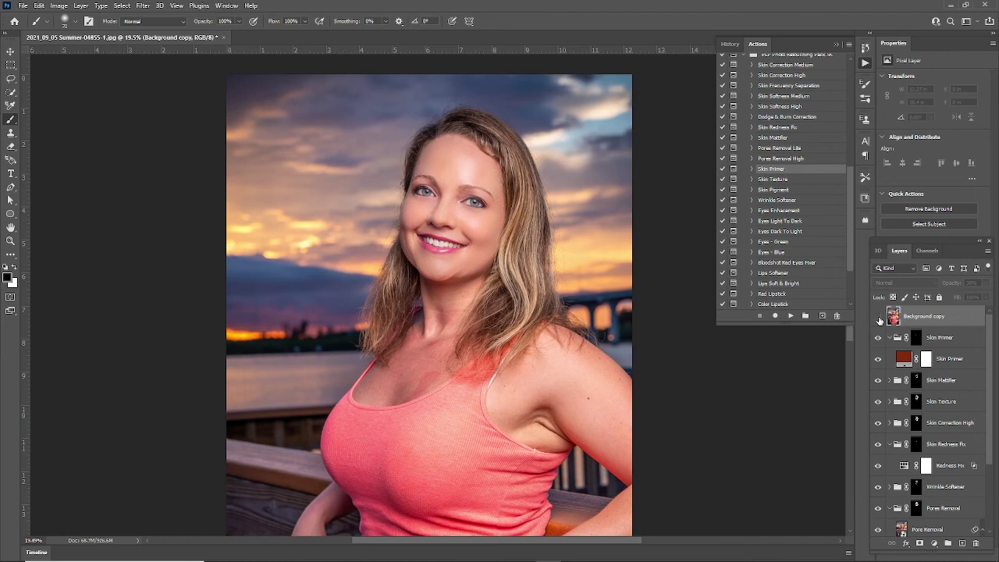
click(879, 317)
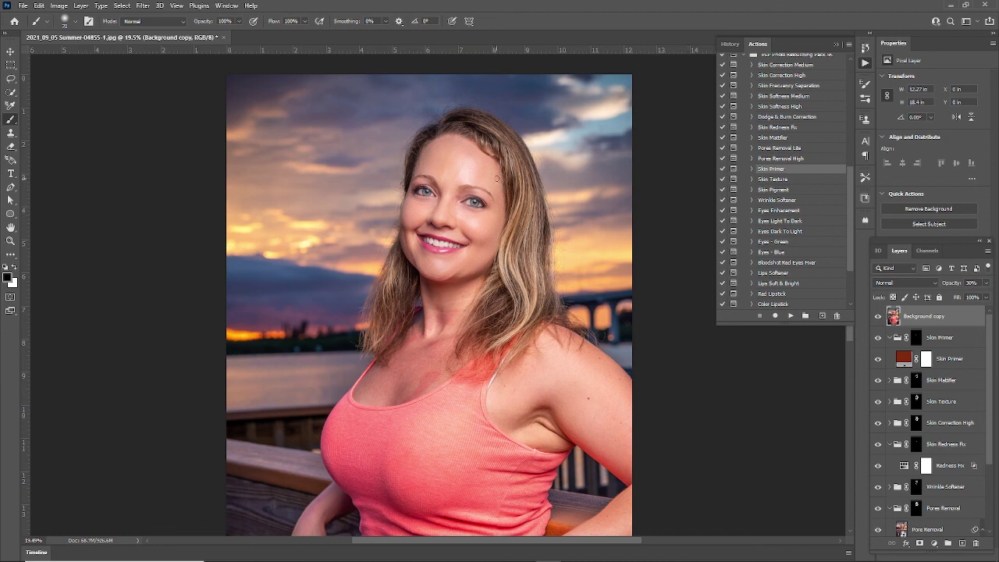
click(877, 317)
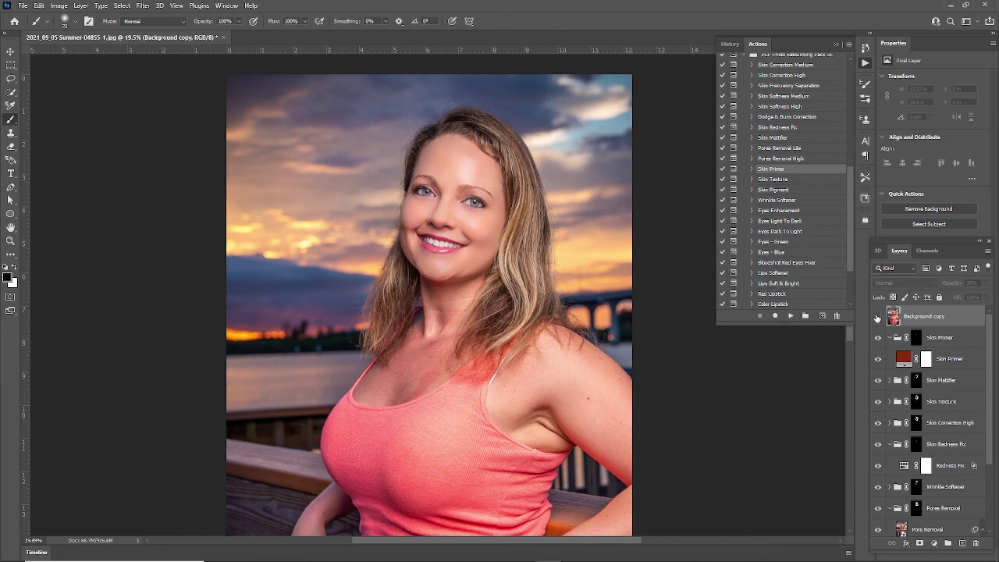